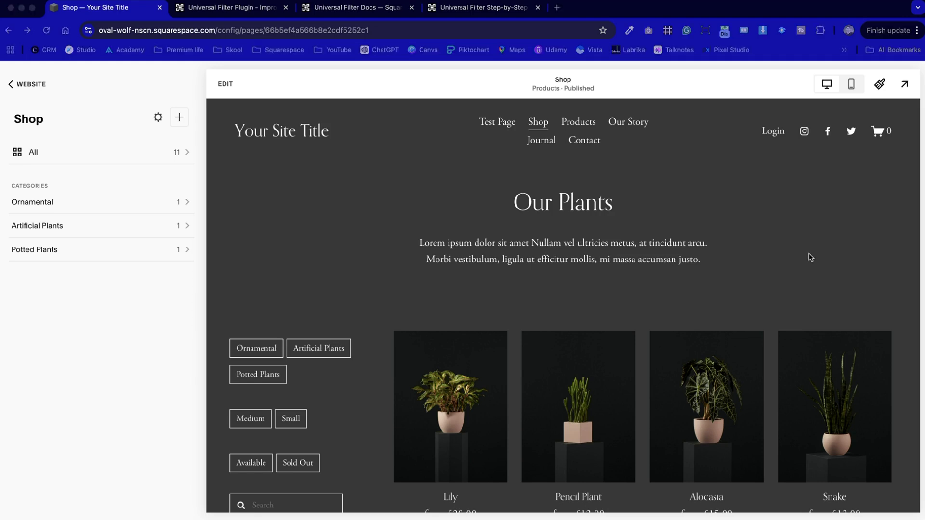
Test the Shop page's Ornamental, Artificial Plants and Potted Plants filters by turning each on and off again.
scroll(810, 259, down, 2)
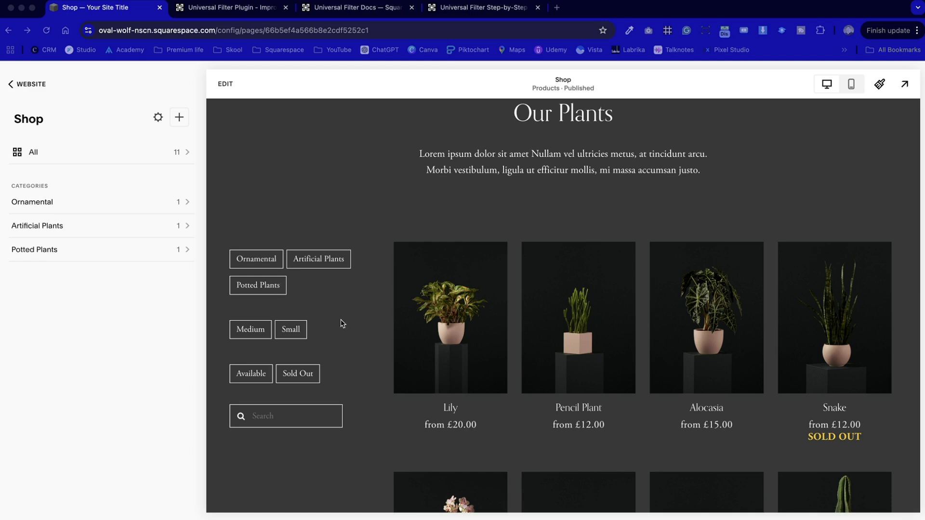
click(252, 263)
click(331, 257)
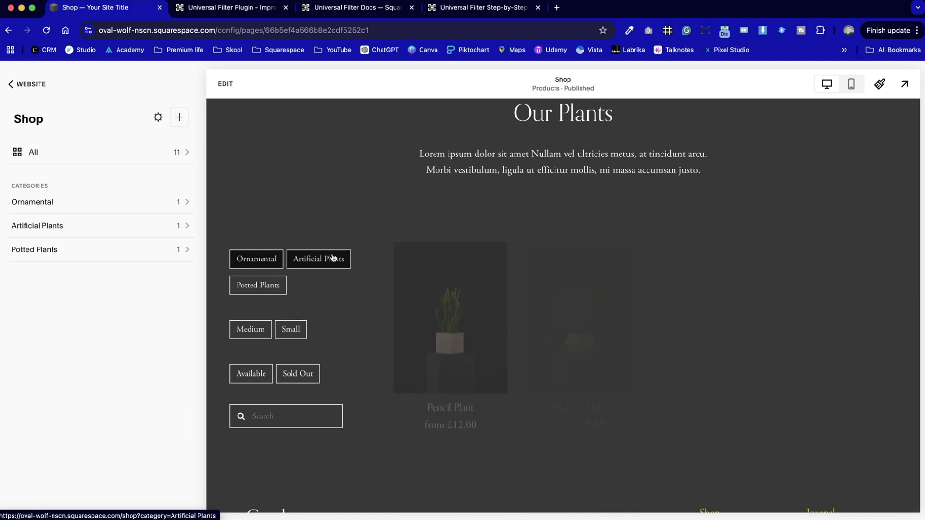
click(269, 294)
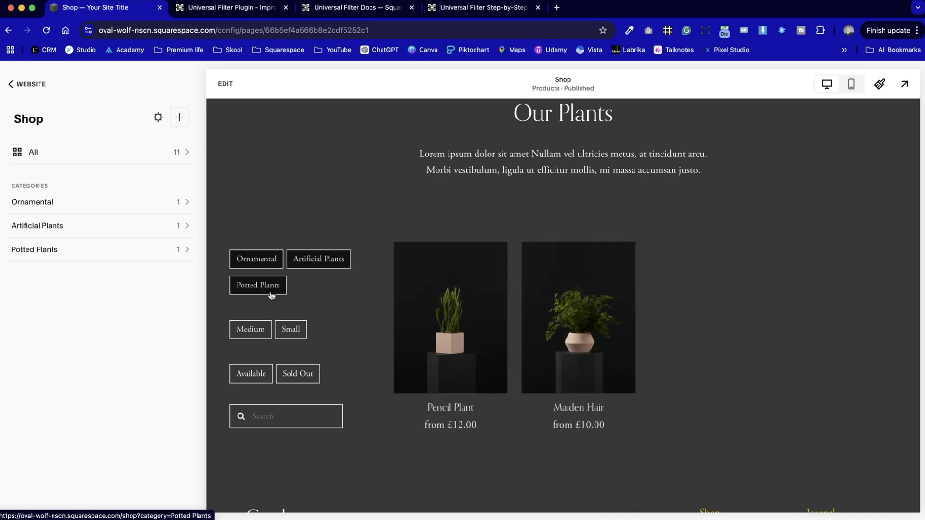
click(270, 292)
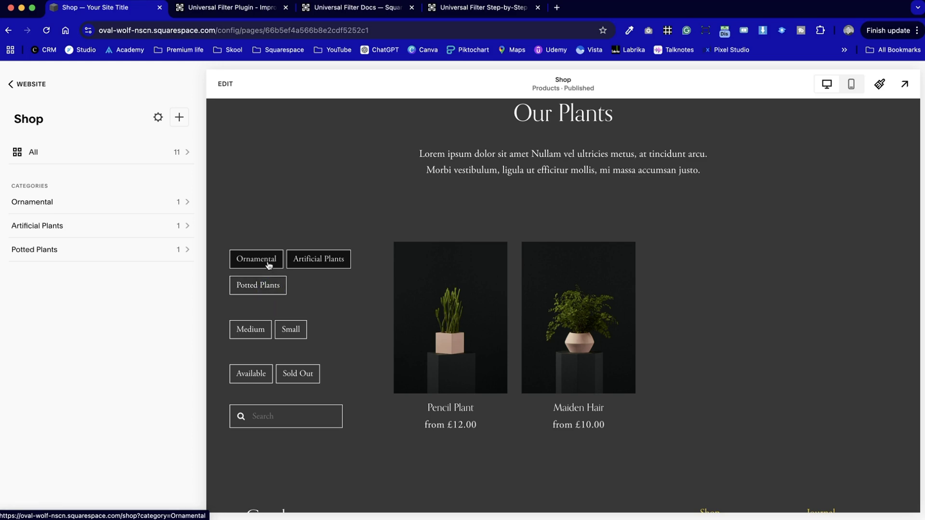
click(267, 263)
click(333, 259)
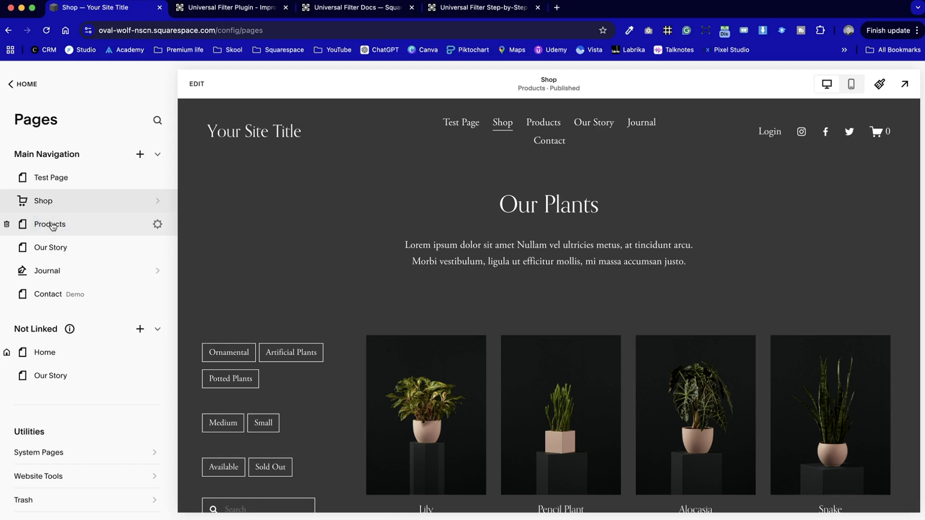
Open the Products page for editing and add a blank section to it.
click(51, 224)
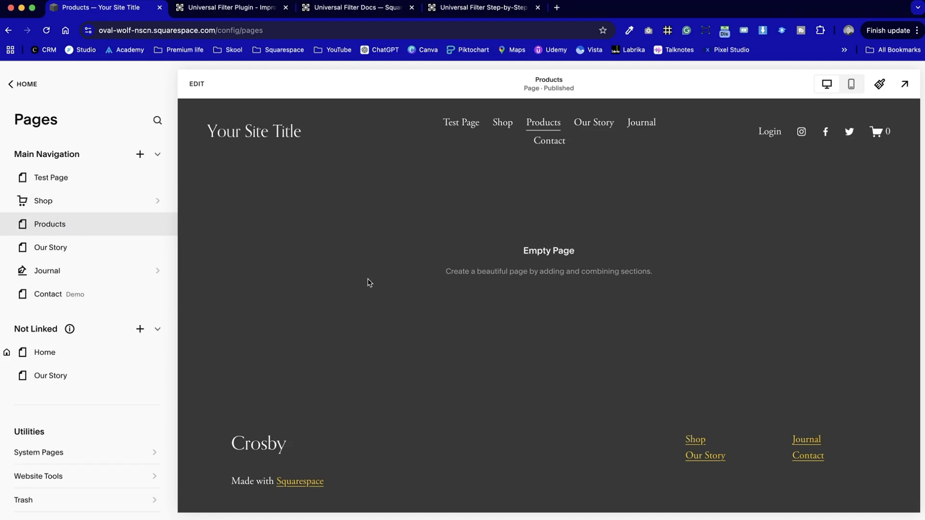
click(197, 84)
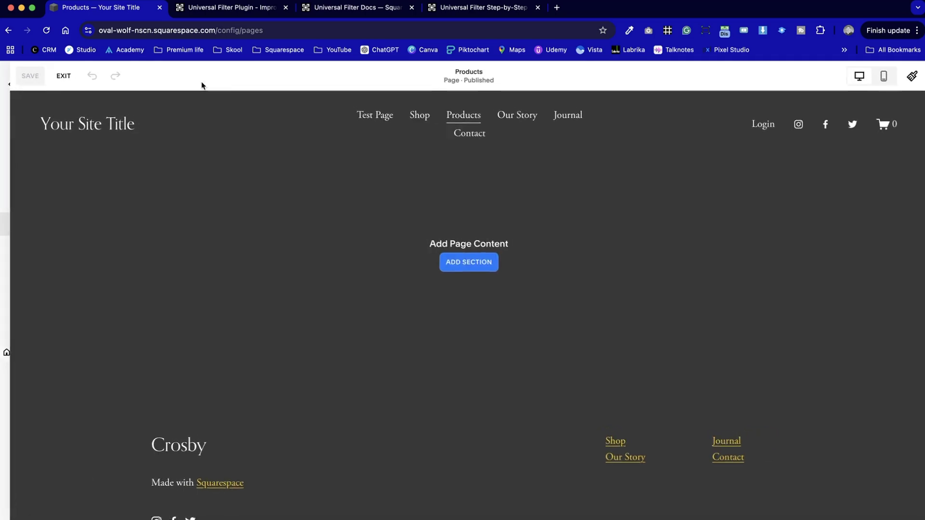
click(476, 272)
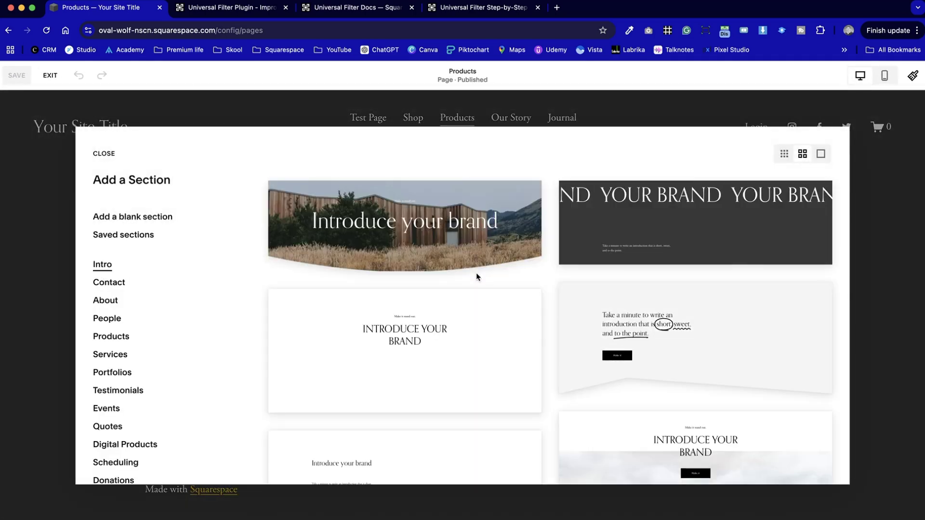
scroll(444, 407, down, 15)
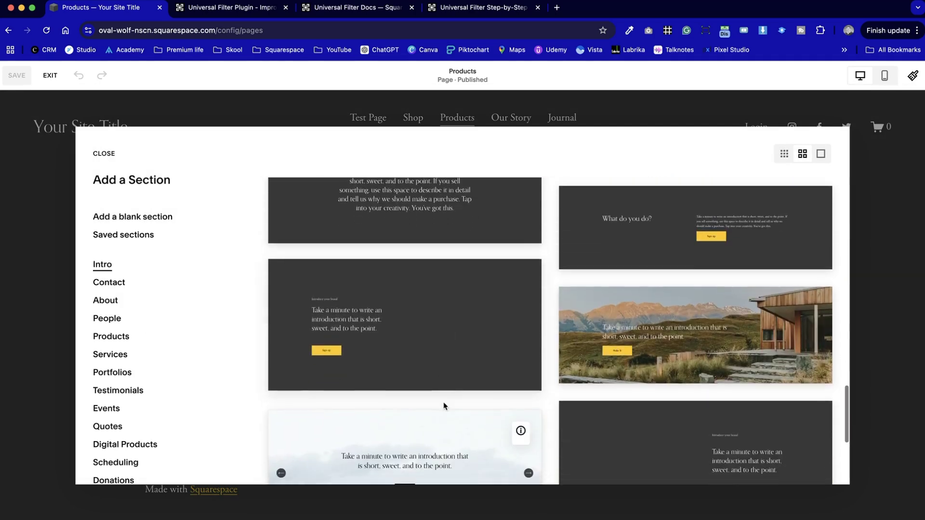
scroll(444, 407, down, 4)
scroll(444, 407, up, 20)
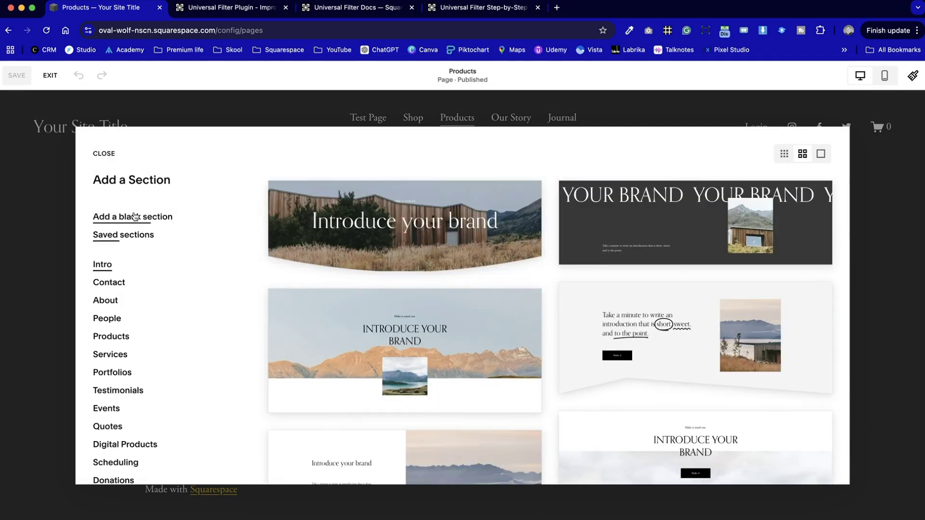
click(139, 218)
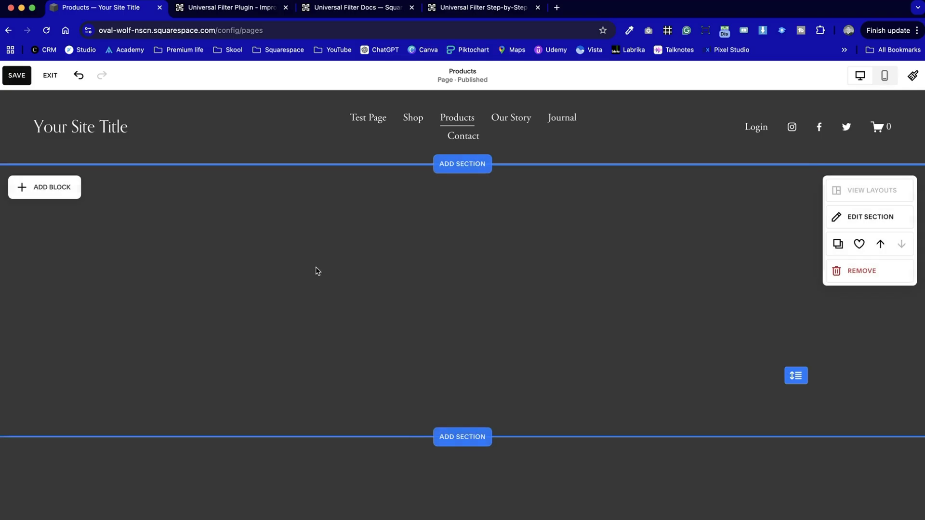
Add a Summary block to the blank section and widen it to span most of the page.
click(45, 194)
scroll(142, 418, down, 2)
click(151, 378)
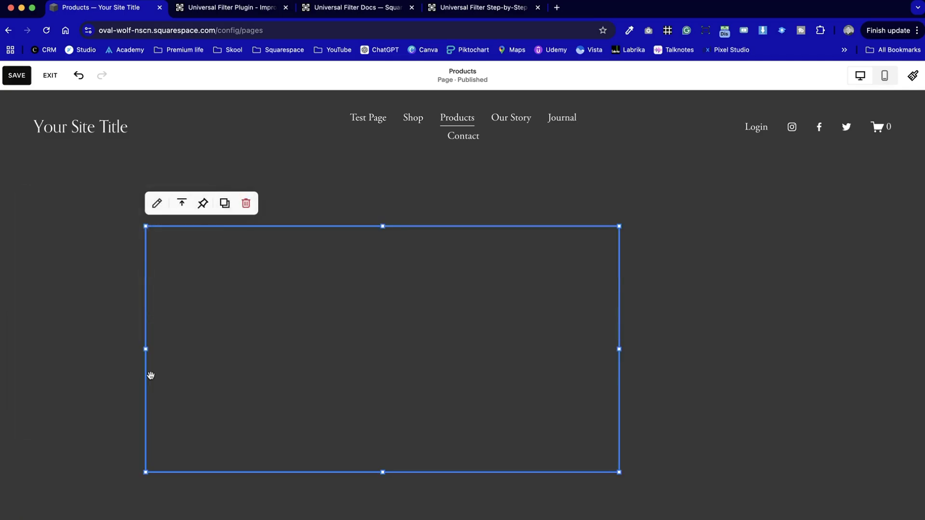
drag(621, 350, 784, 337)
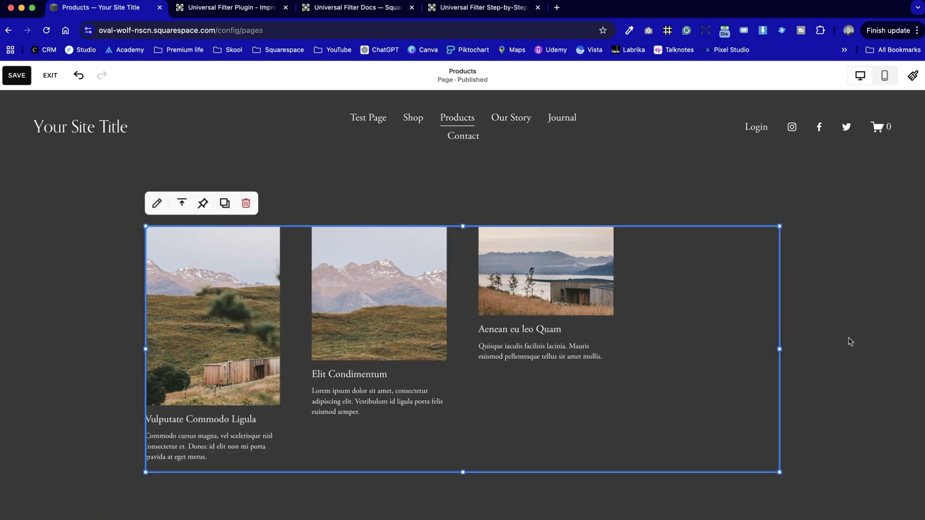
Set the summary block's source page to Shop.
double_click(659, 407)
click(883, 242)
drag(884, 242, 615, 202)
click(562, 276)
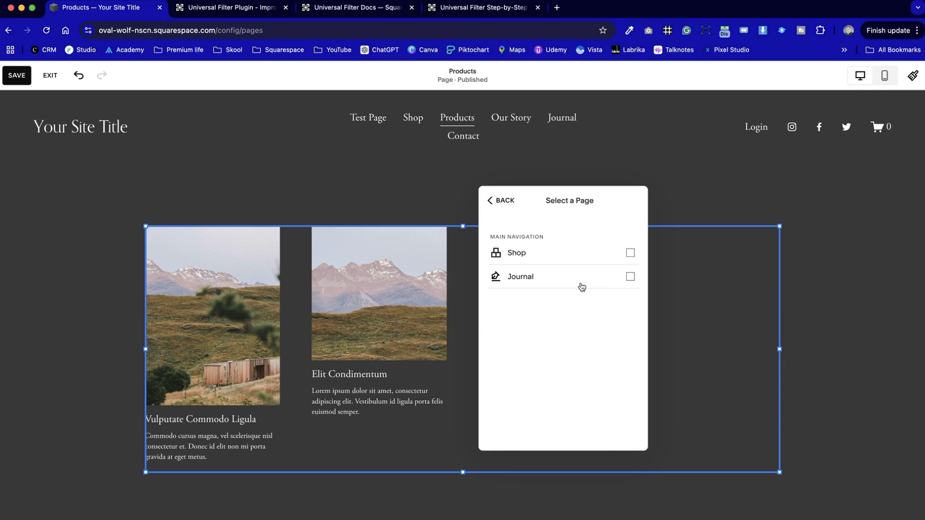
click(533, 258)
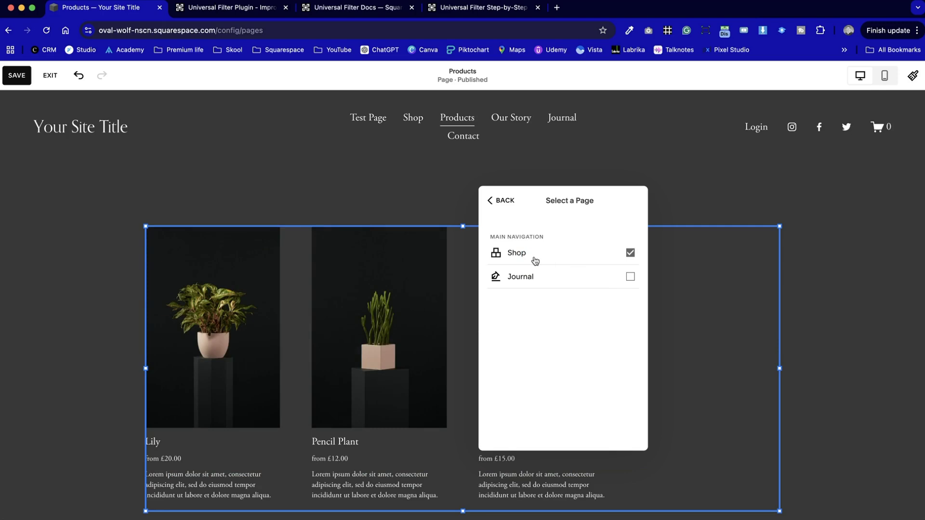
scroll(456, 423, down, 3)
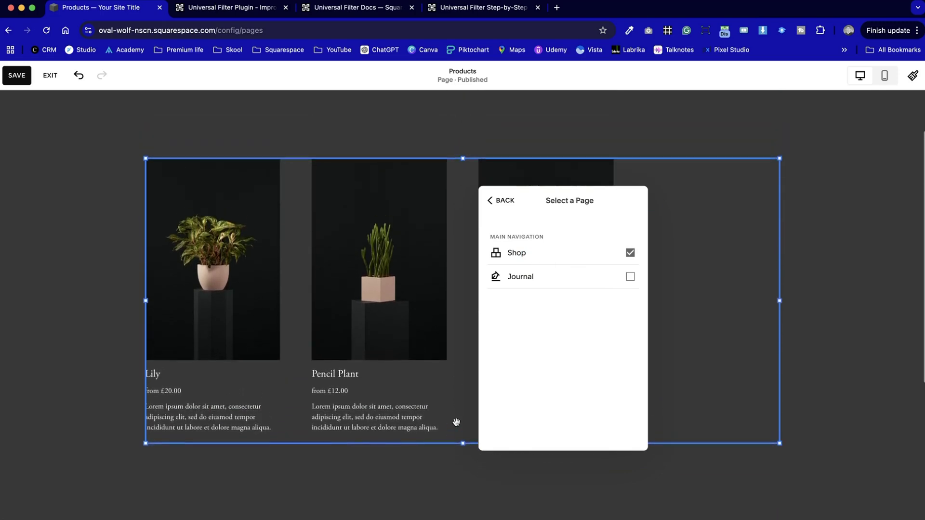
click(501, 200)
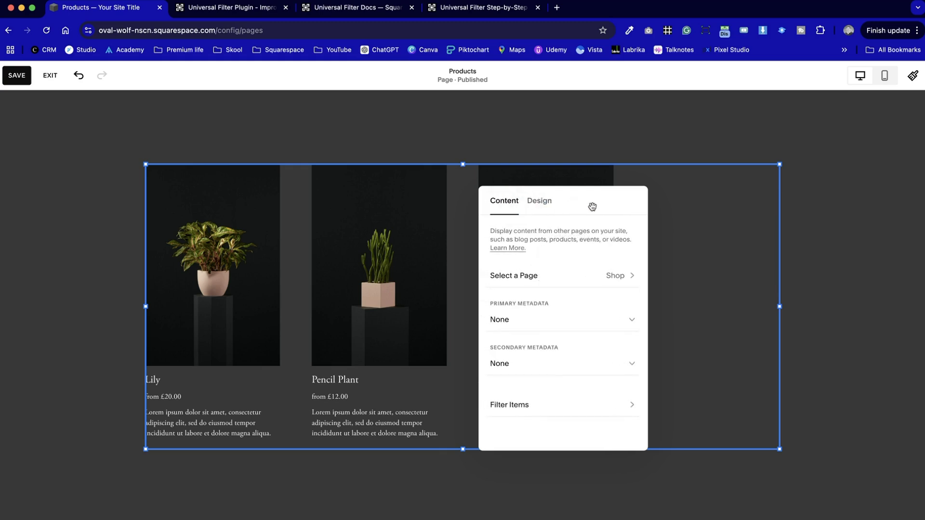
Filter the summary block's items to the Ornamental category.
drag(589, 202, 805, 208)
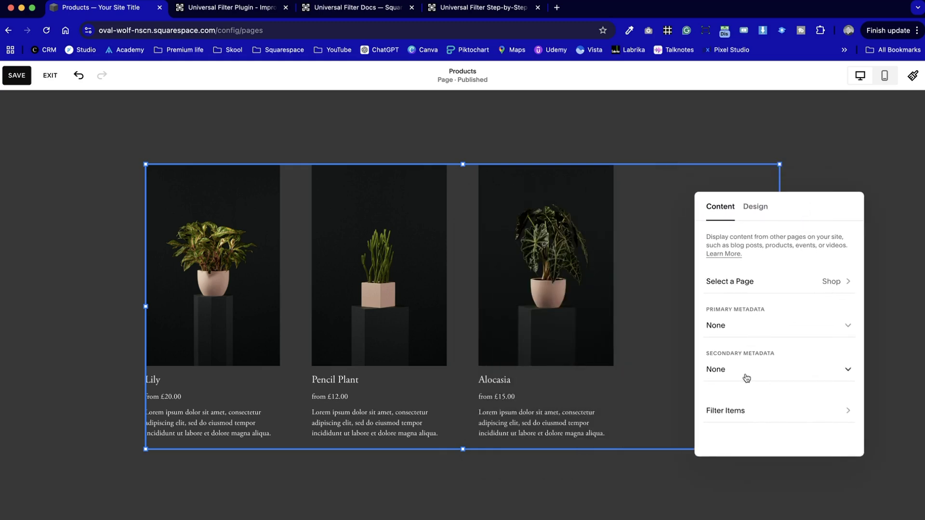
click(766, 427)
click(845, 241)
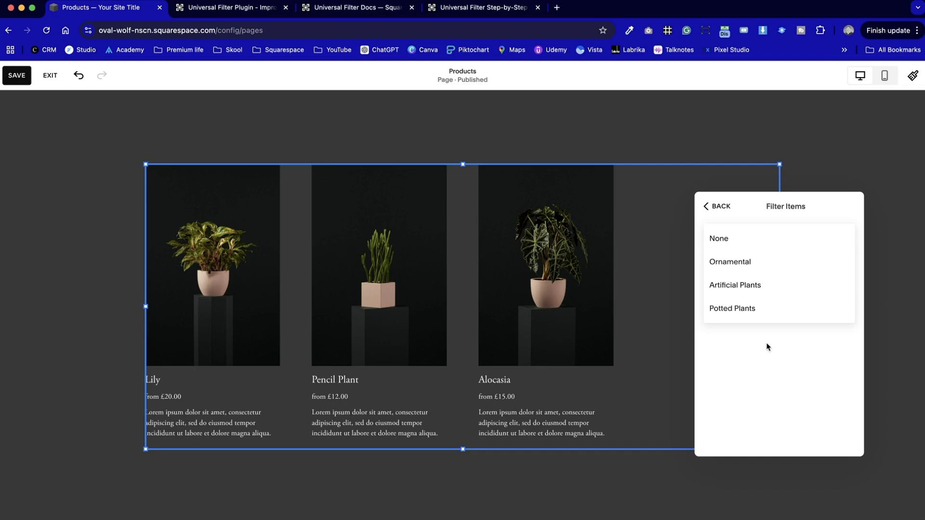
click(754, 261)
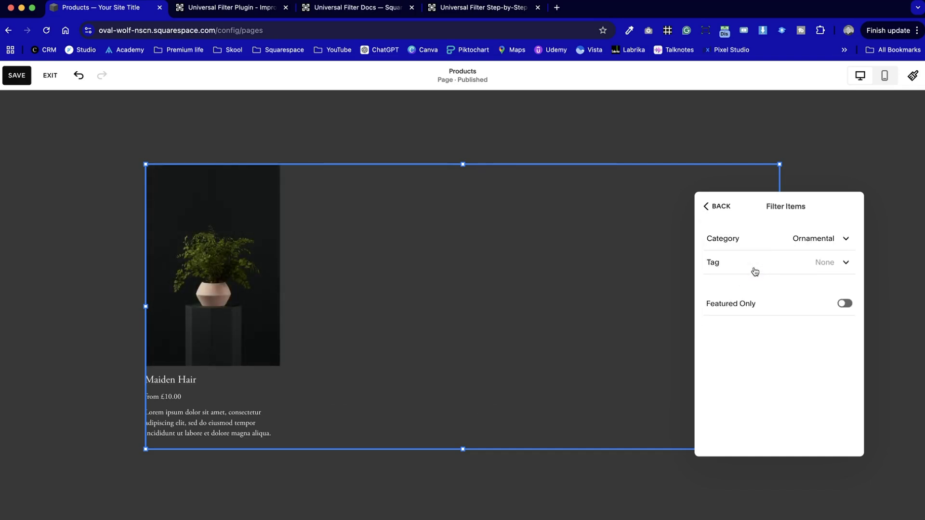
click(551, 499)
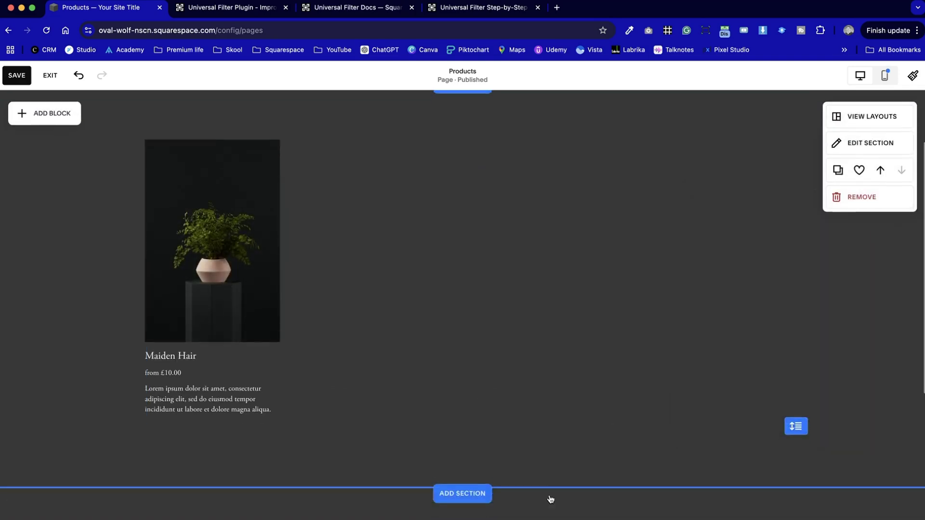
Duplicate the Ornamental summary block and place the copy directly below the original.
scroll(499, 276, down, 2)
click(496, 275)
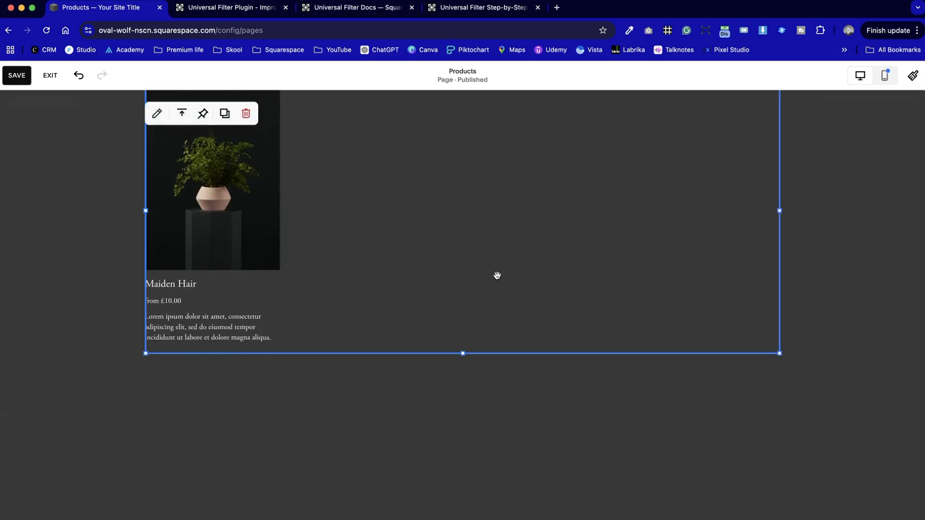
click(224, 113)
drag(339, 258, 381, 301)
scroll(381, 302, up, 4)
mouse_move(385, 396)
mouse_down()
mouse_move(385, 351)
mouse_move(386, 390)
mouse_move(386, 382)
mouse_up()
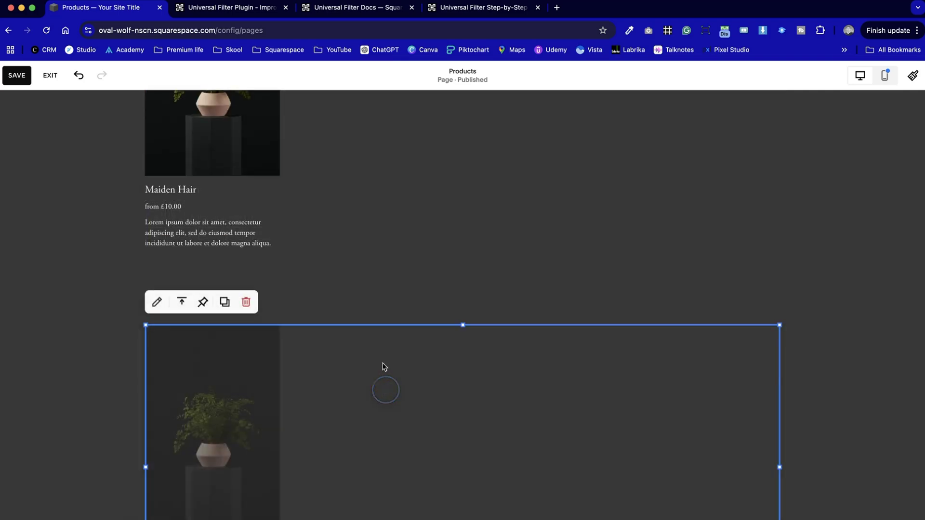
Open the copied summary block's settings and reselect Shop as its source page.
double_click(405, 347)
drag(859, 270, 622, 184)
click(563, 383)
click(638, 215)
click(640, 234)
click(531, 177)
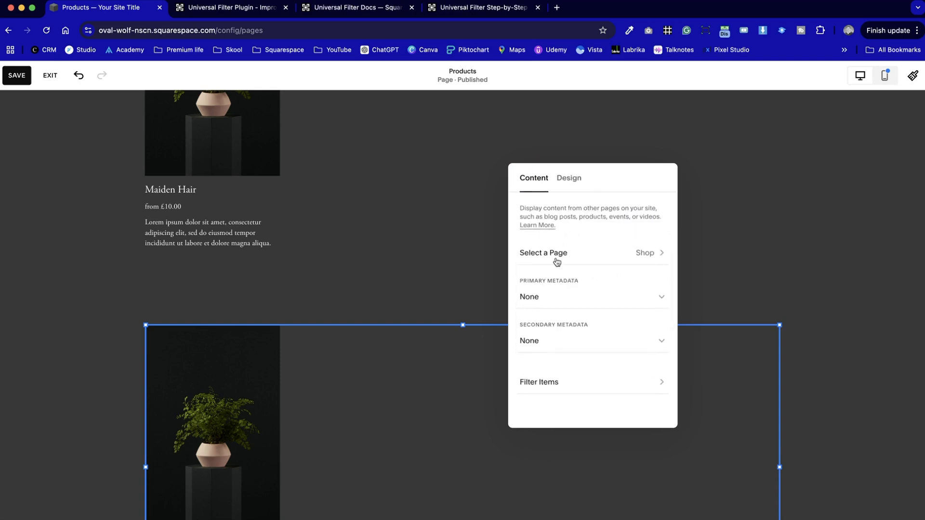
click(633, 253)
click(661, 234)
click(661, 230)
click(531, 178)
Filter the copied summary block's items to the Artificial Plants category.
click(576, 387)
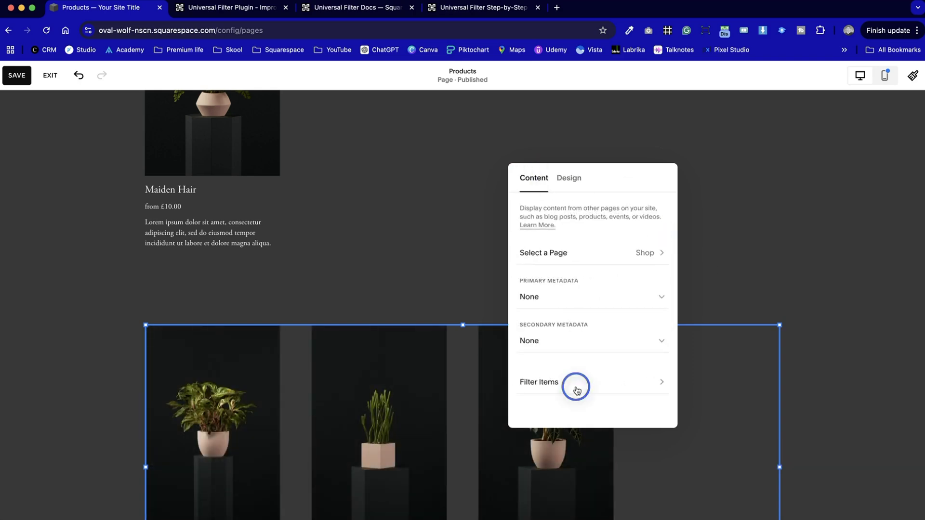
click(640, 212)
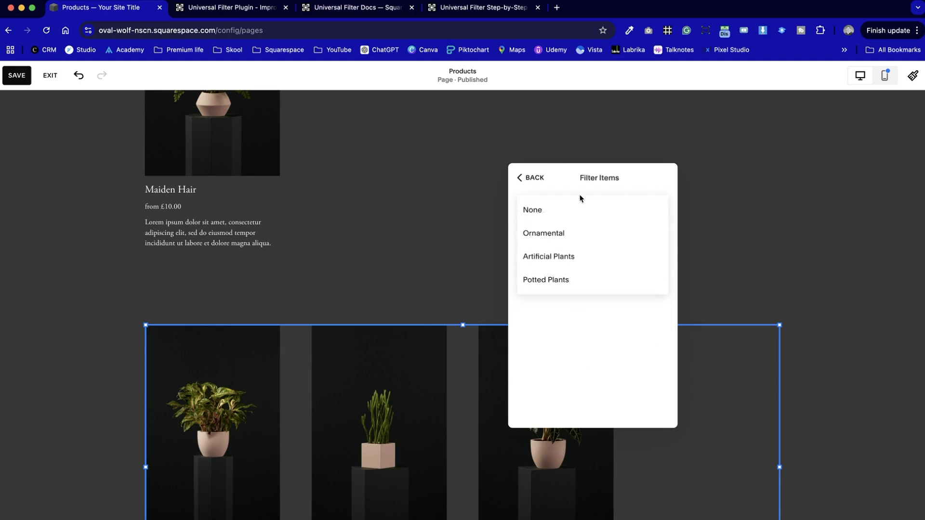
click(578, 265)
click(82, 292)
Review both summary blocks and move the Ornamental one slightly down within the section.
scroll(83, 294, down, 5)
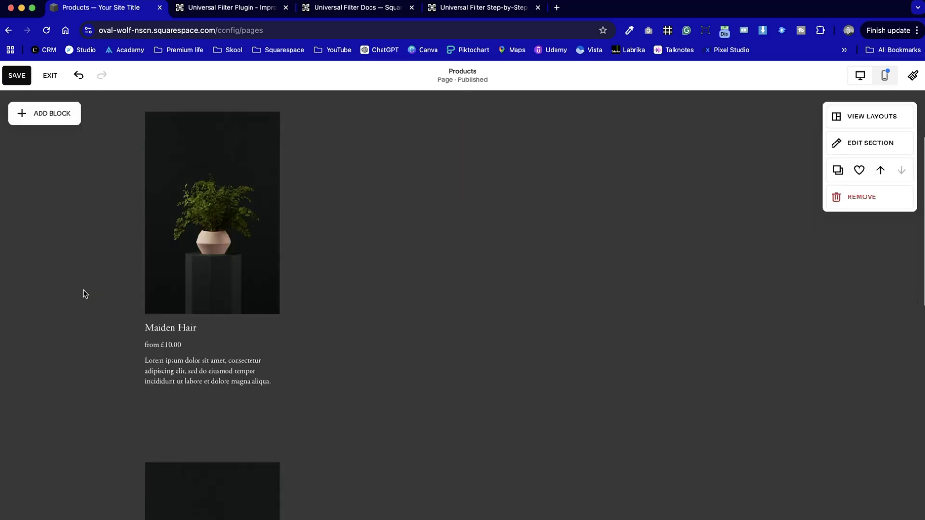
scroll(83, 294, down, 4)
scroll(83, 294, up, 7)
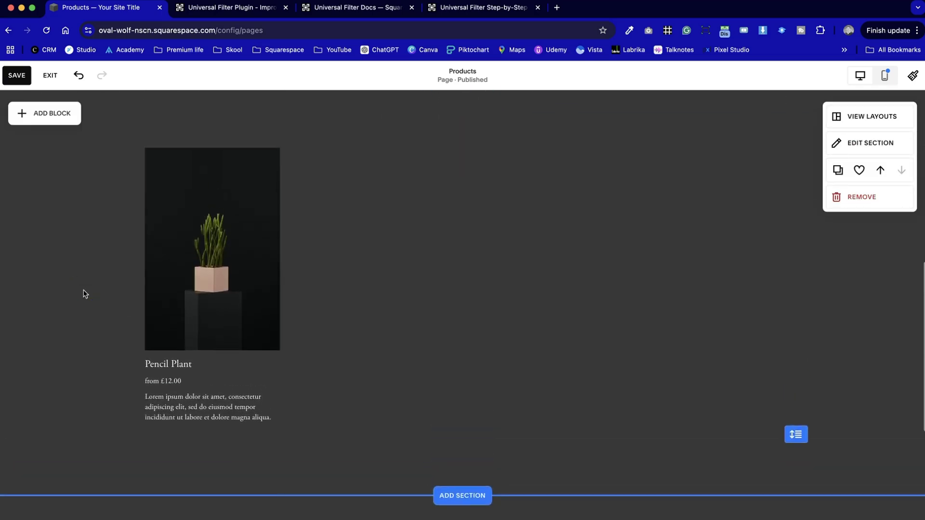
scroll(83, 293, up, 3)
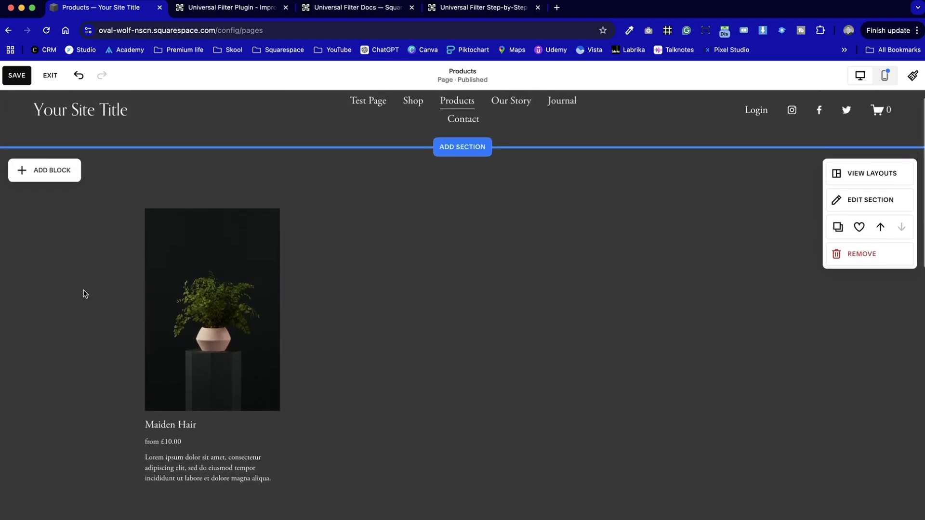
click(445, 333)
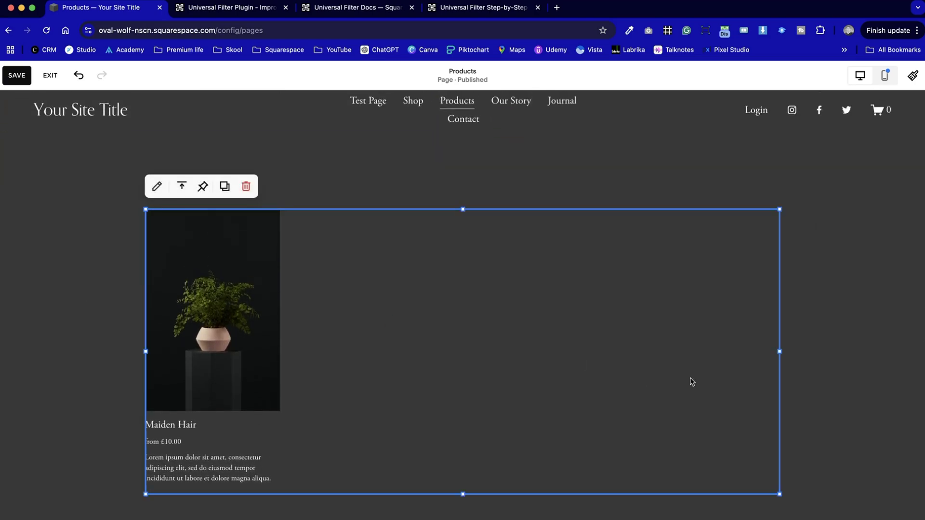
scroll(692, 382, up, 1)
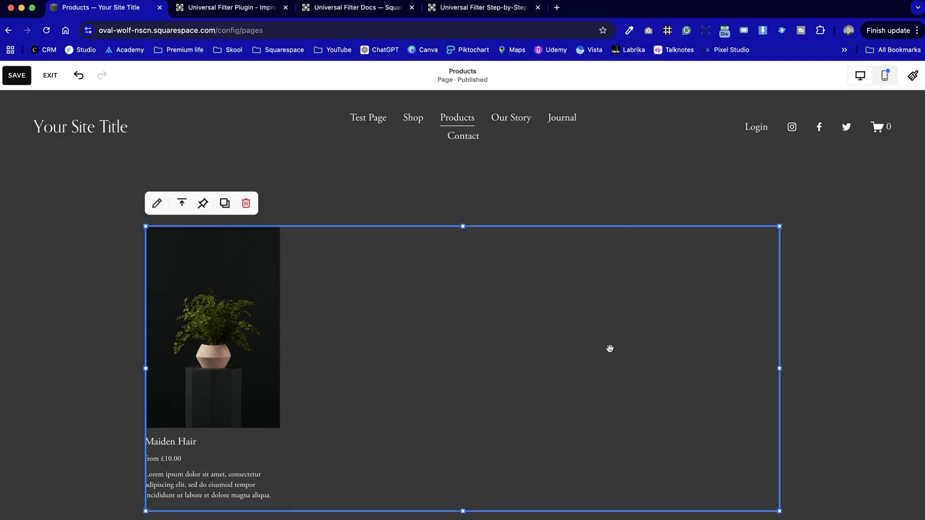
scroll(609, 349, down, 5)
drag(561, 226, 561, 241)
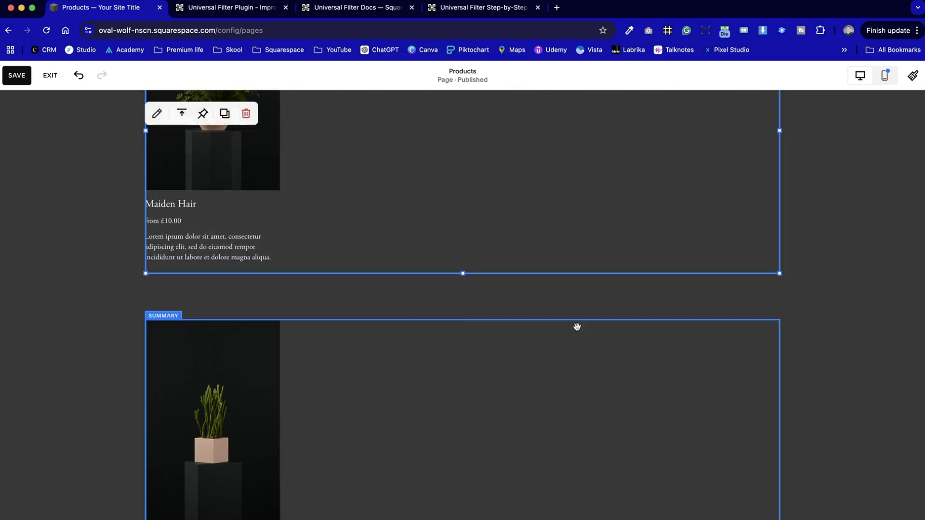
scroll(578, 337, up, 5)
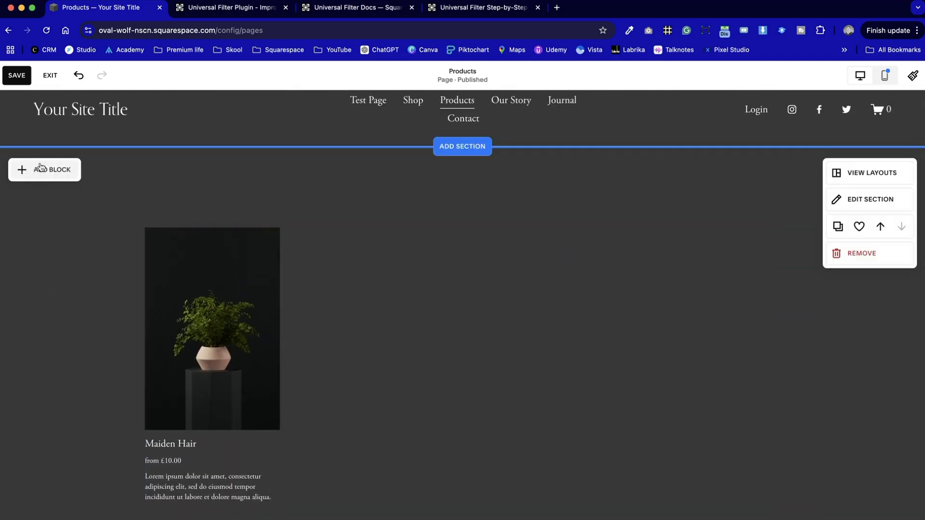
Add a text block reading "Ornamental Plants" above the first summary block, moving that summary block down to make room.
click(40, 167)
click(54, 237)
drag(243, 225, 242, 198)
click(405, 282)
drag(401, 273, 401, 293)
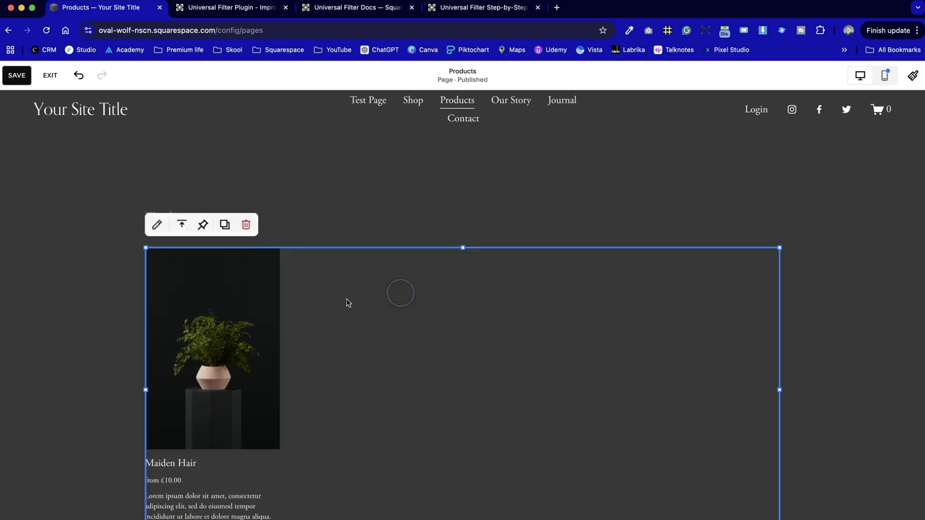
click(168, 216)
text(Plants)
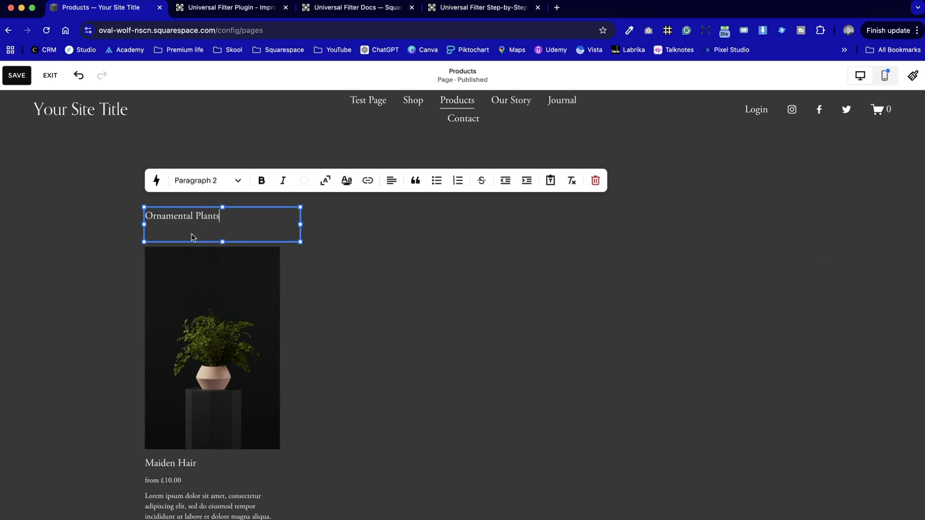
Move the second summary block slightly down to leave more space below the first one.
scroll(215, 347, down, 8)
scroll(215, 348, up, 4)
drag(219, 406, 220, 448)
scroll(251, 337, up, 3)
Format the "Ornamental Plants" text above the first summary block as Heading 2.
click(205, 138)
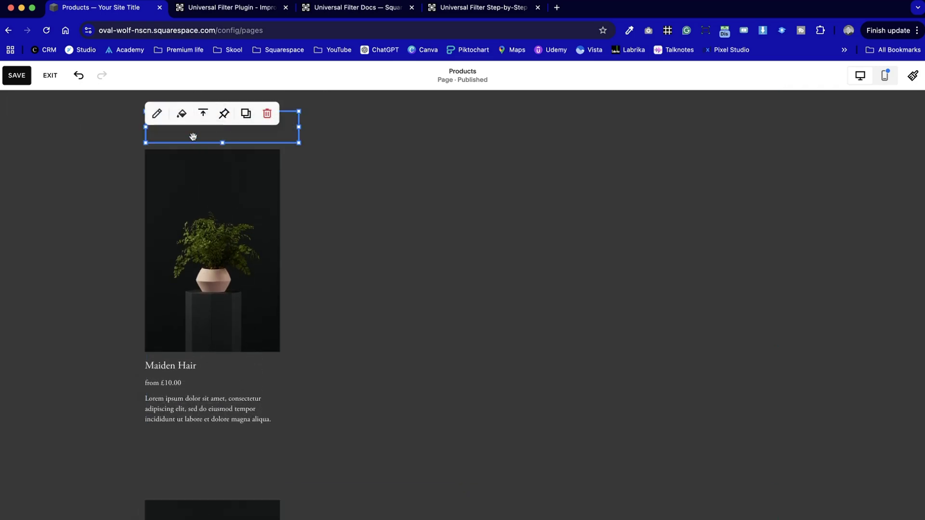
click(211, 143)
click(171, 133)
scroll(254, 132, up, 3)
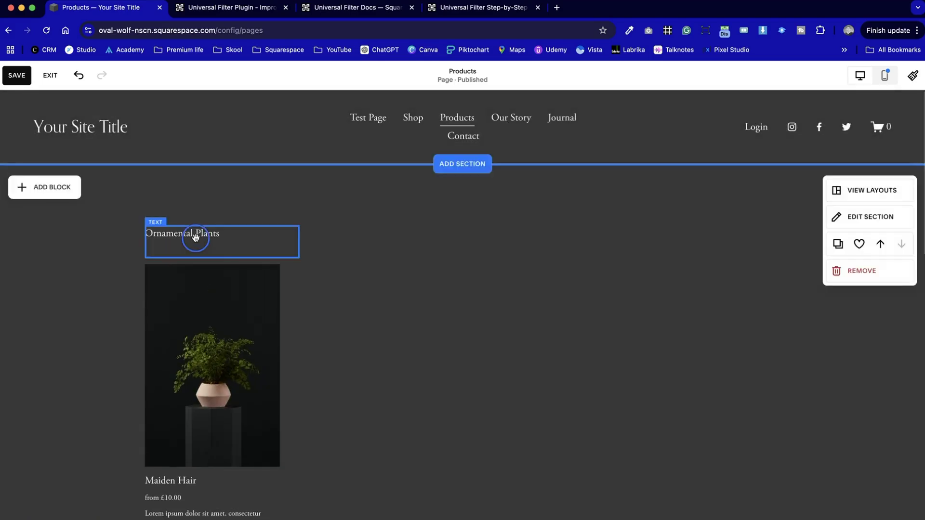
double_click(196, 238)
click(196, 199)
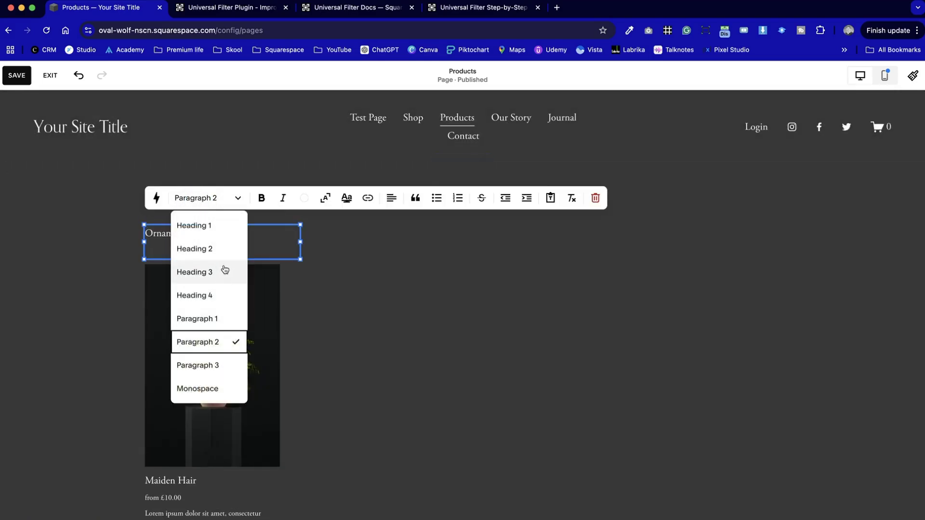
click(203, 249)
Widen the "Ornamental Plants" heading block and adjust the vertical positions of the summary blocks beneath it.
drag(301, 242, 381, 246)
drag(264, 297, 266, 257)
click(327, 325)
scroll(326, 324, down, 3)
drag(326, 324, 328, 291)
click(95, 256)
scroll(94, 254, up, 2)
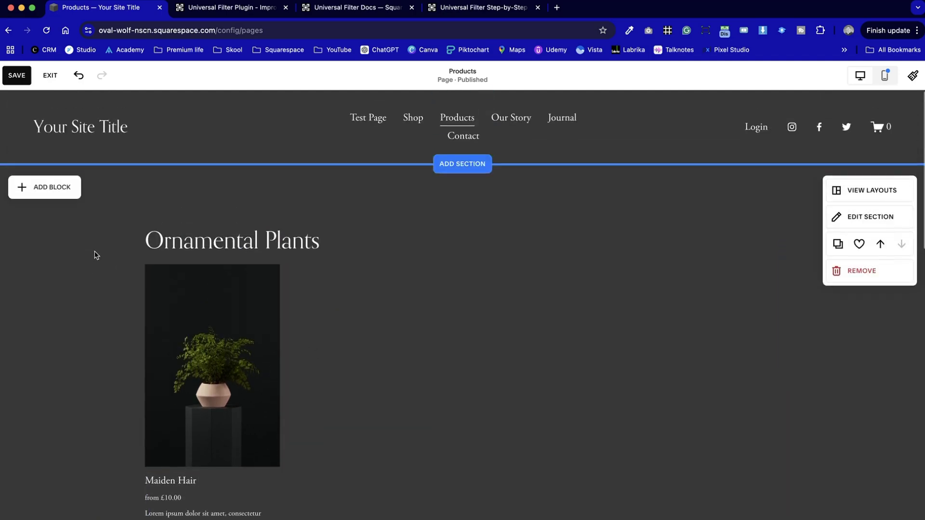
Duplicate the "Ornamental Plants" heading and place the copy above the second summary block.
scroll(323, 479, down, 1)
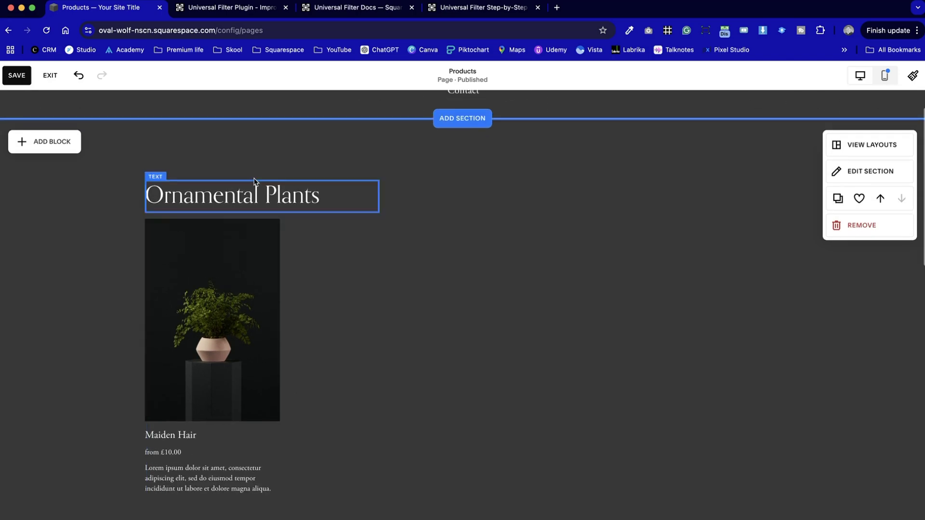
click(258, 196)
click(245, 158)
scroll(271, 310, down, 3)
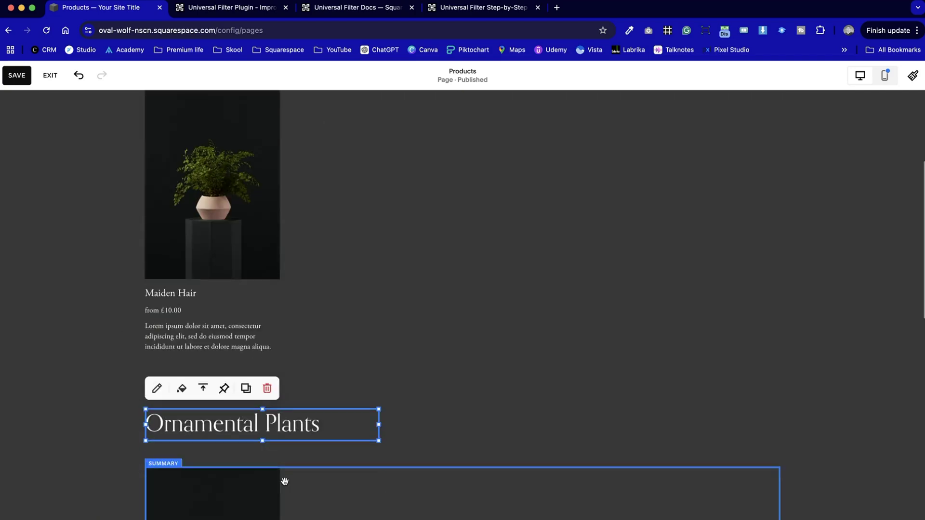
scroll(284, 482, down, 1)
Close the gap between the copied heading and the second summary block, and shift the pair up together toward the first summary block.
click(305, 380)
click(308, 400)
drag(211, 435, 210, 416)
click(107, 403)
drag(241, 332, 292, 455)
drag(294, 460, 296, 439)
scroll(301, 428, up, 5)
scroll(300, 429, down, 5)
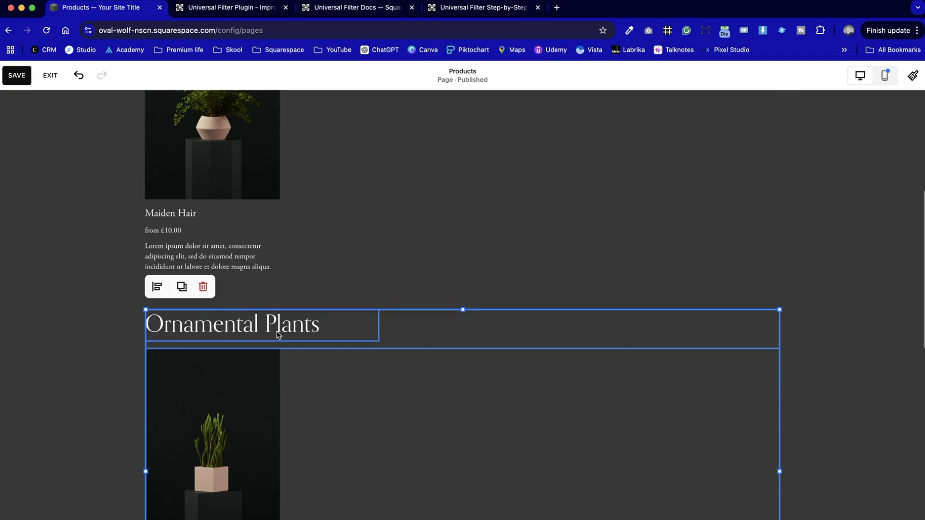
Change the copied heading above the second summary block to "Potted Plants".
click(289, 325)
drag(259, 325, 151, 324)
text(Potted)
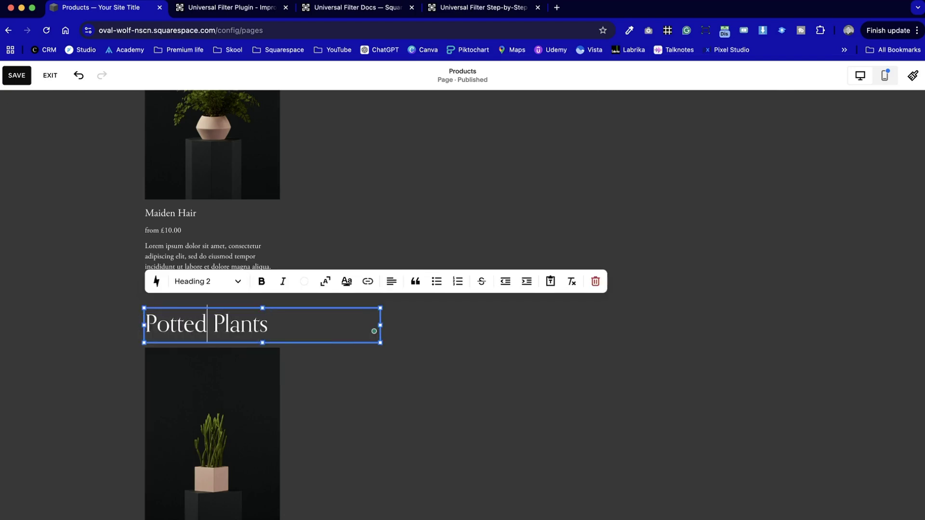
click(88, 344)
scroll(88, 344, down, 6)
click(204, 256)
scroll(227, 203, up, 3)
click(225, 178)
scroll(289, 289, down, 5)
drag(362, 212, 366, 482)
scroll(357, 425, up, 2)
click(342, 289)
scroll(309, 270, up, 6)
click(240, 171)
key(super+d)
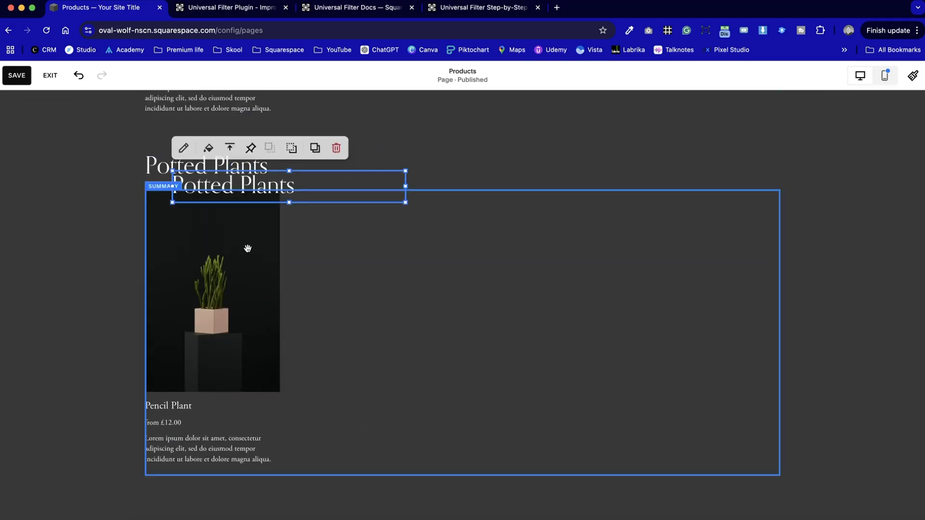
scroll(255, 241, down, 2)
drag(374, 111, 355, 345)
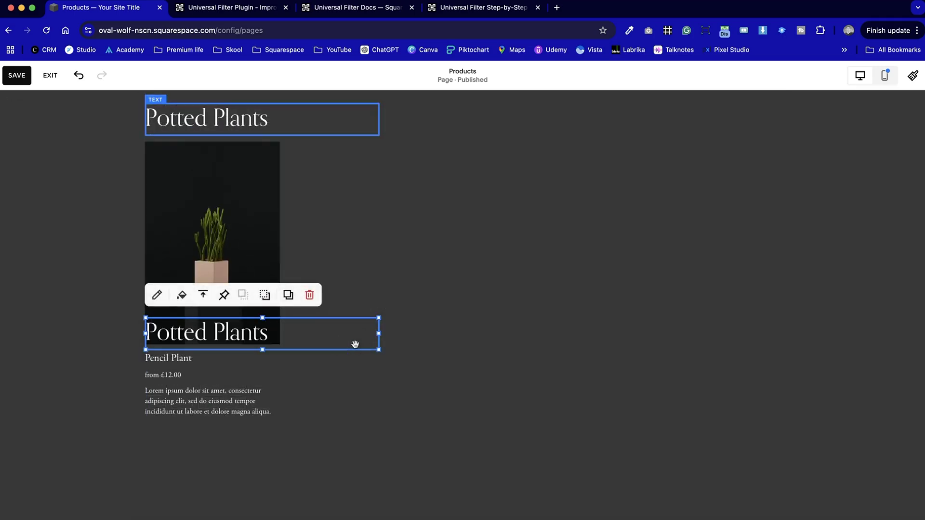
click(311, 303)
scroll(313, 390, down, 5)
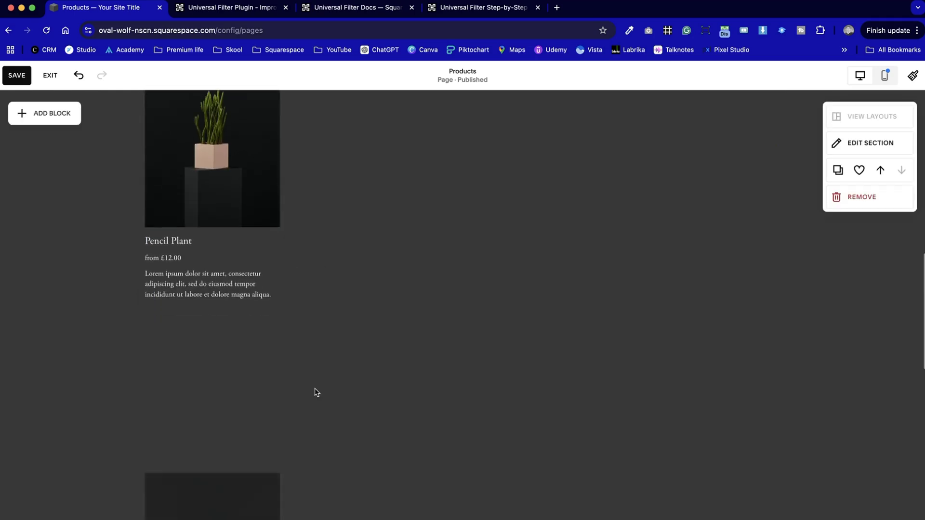
click(314, 389)
Duplicate the "Potted Plants" heading together with its summary block and place the copied pair below the originals.
scroll(246, 320, up, 5)
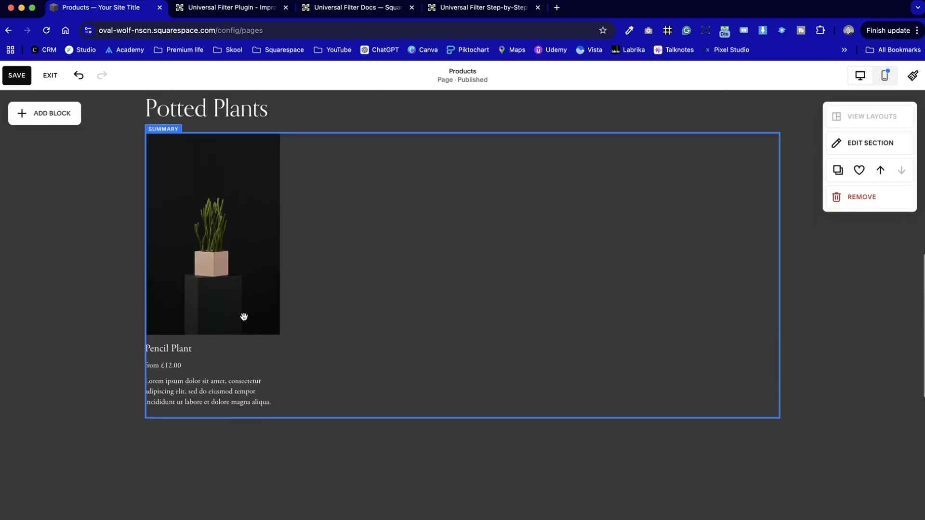
drag(263, 457, 232, 121)
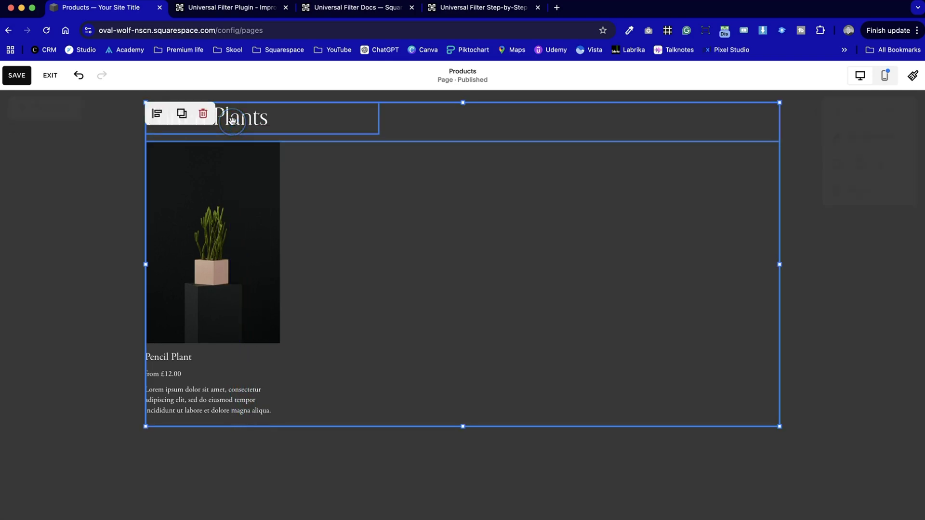
click(182, 114)
scroll(285, 244, down, 3)
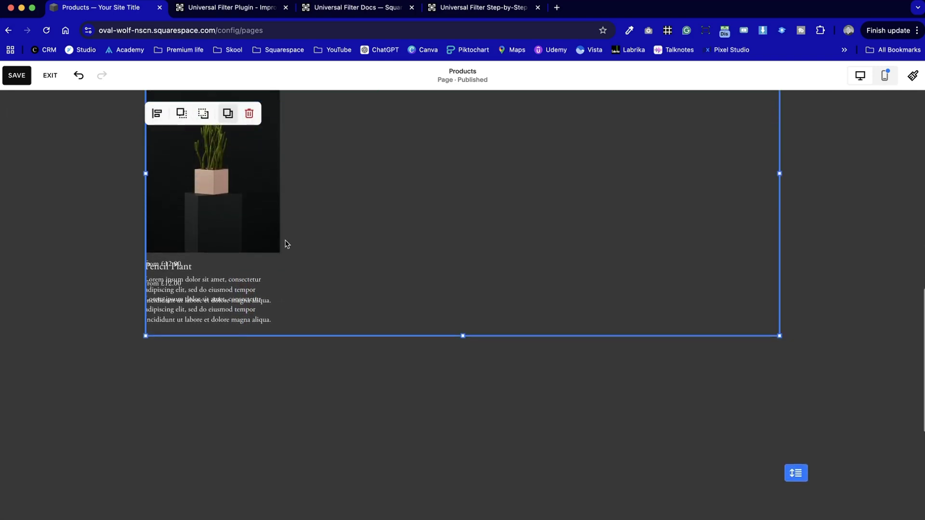
drag(252, 203, 258, 419)
drag(254, 275, 255, 402)
click(305, 324)
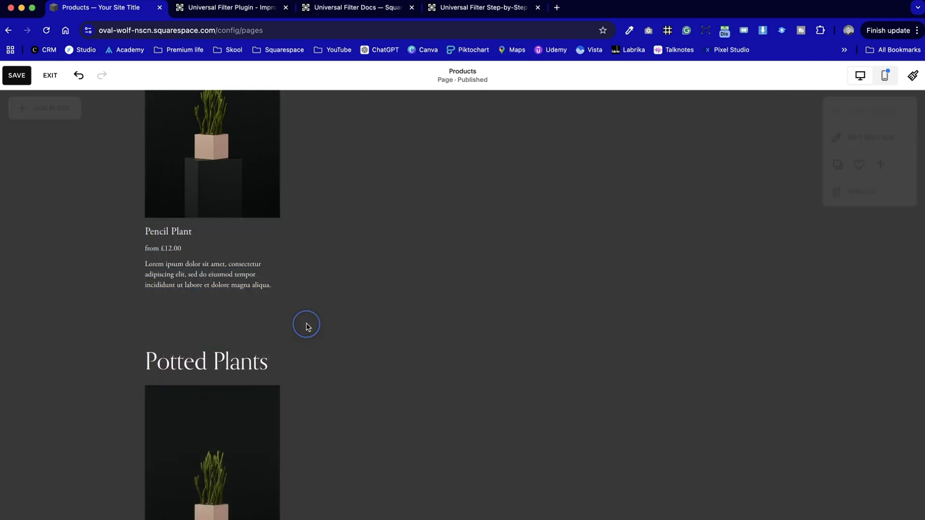
Change the lowest copied "Potted Plants" heading to "All Plants".
scroll(306, 324, down, 3)
scroll(307, 324, up, 3)
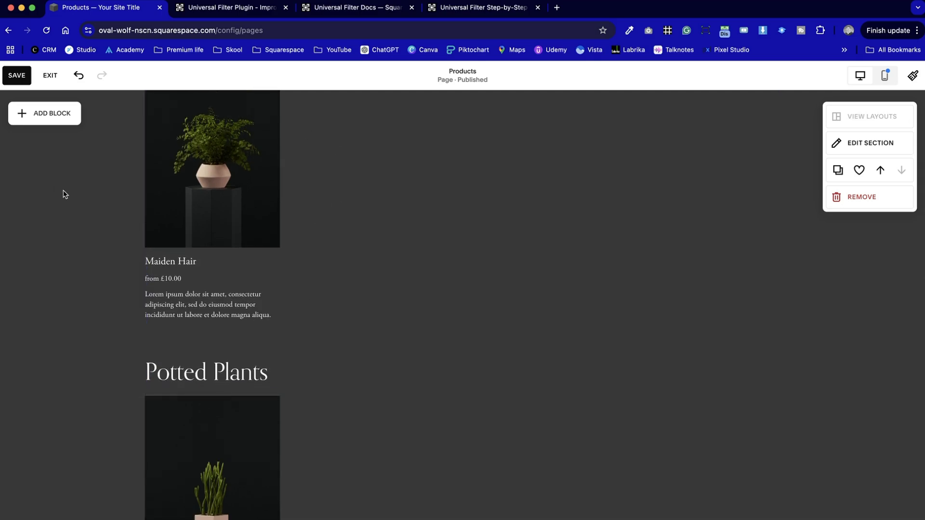
scroll(68, 196, down, 10)
double_click(195, 217)
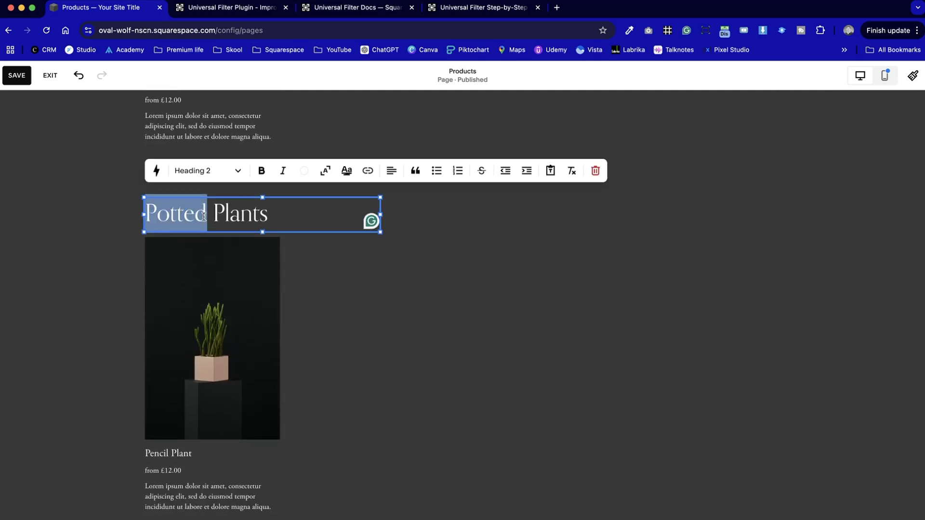
text(All)
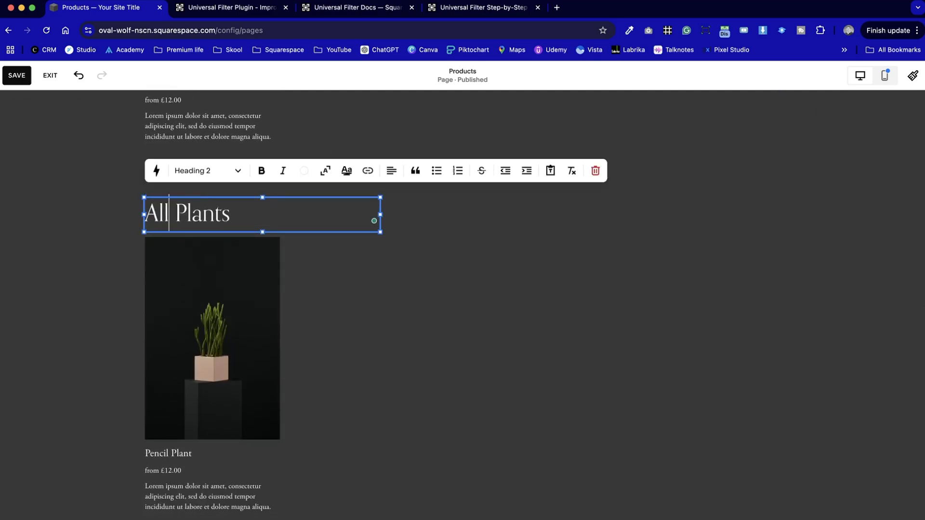
Reselect Shop as the source page of the All Plants summary block and check its item filters.
click(273, 287)
drag(843, 170, 466, 100)
click(452, 291)
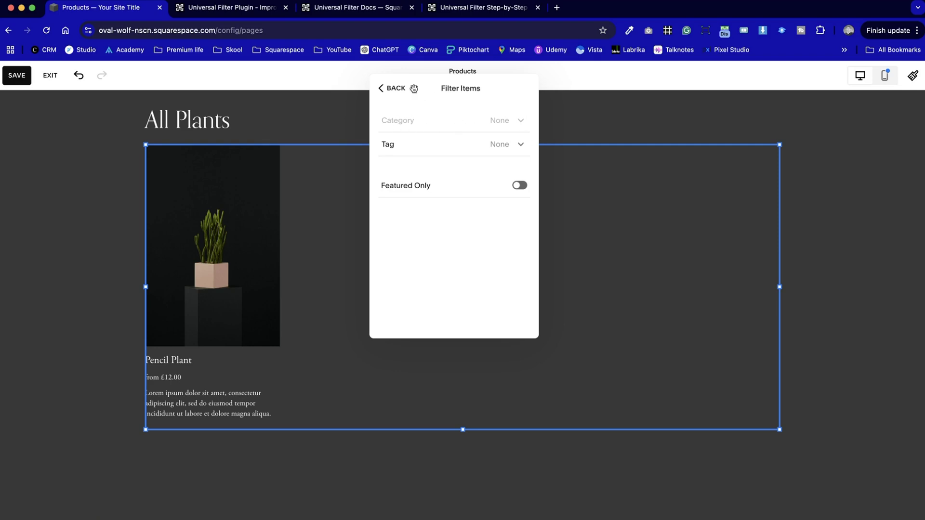
click(414, 88)
click(476, 159)
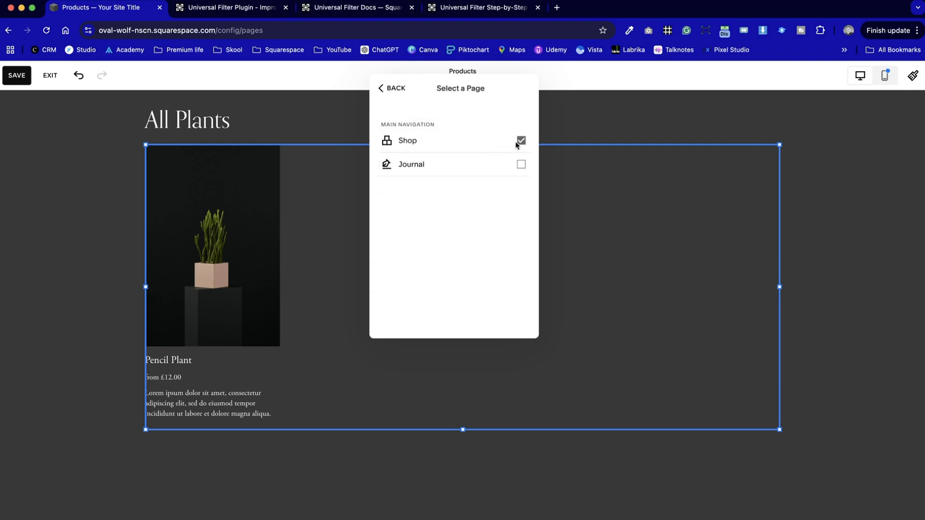
click(520, 141)
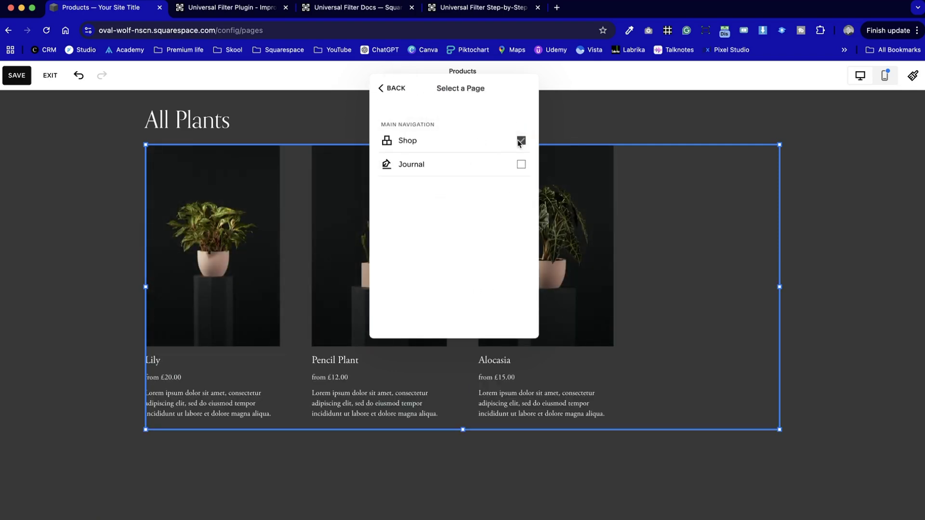
click(394, 88)
click(456, 291)
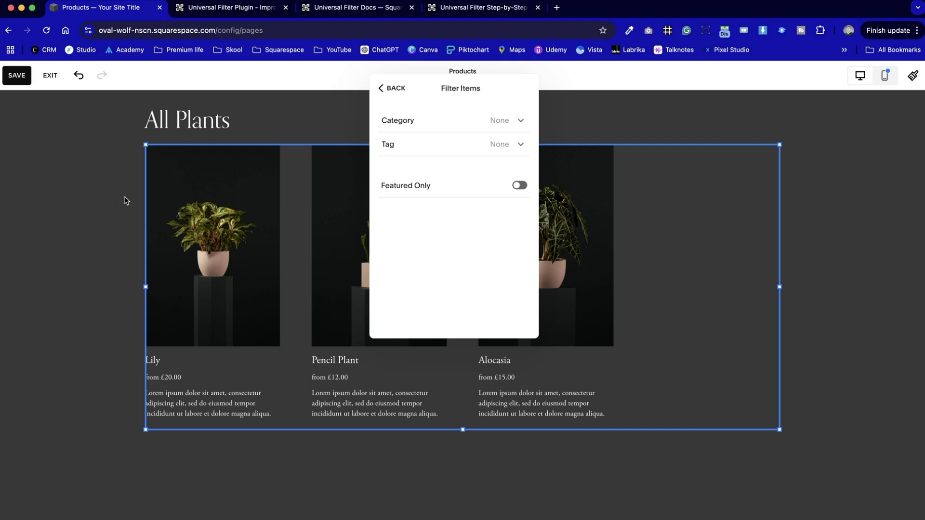
click(392, 88)
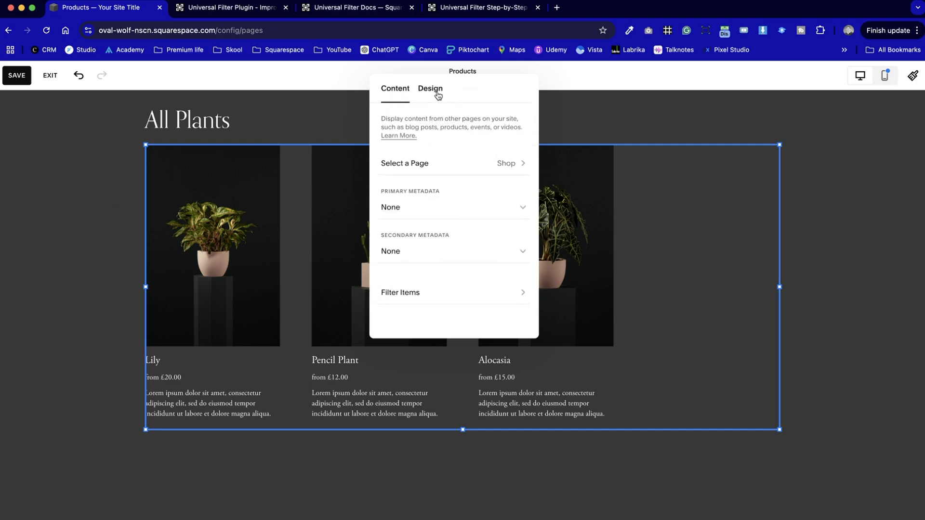
Set the All Plants summary block's number of items to 30 and close its settings.
click(430, 89)
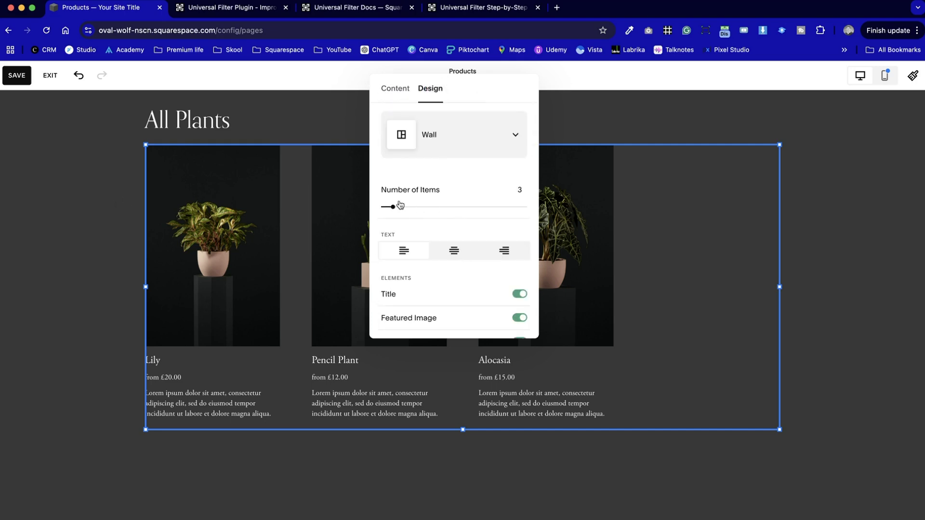
drag(407, 206, 548, 198)
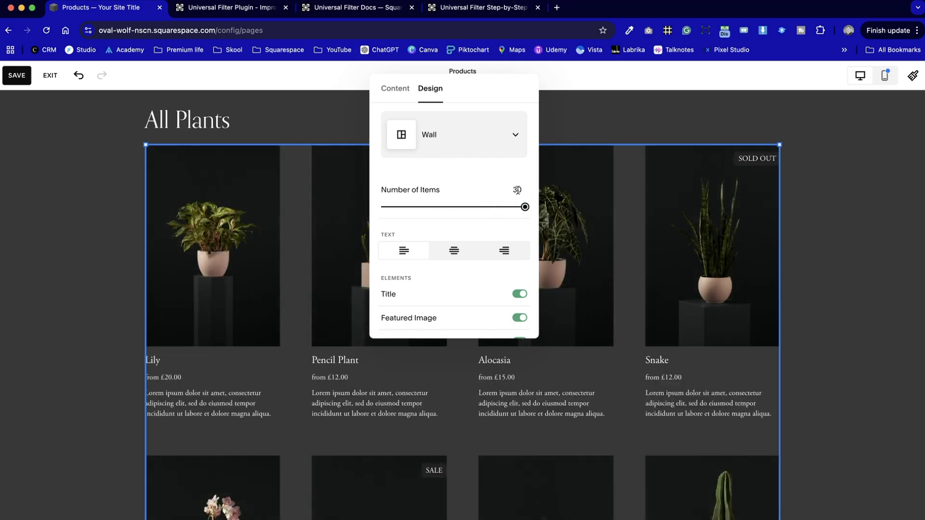
click(102, 255)
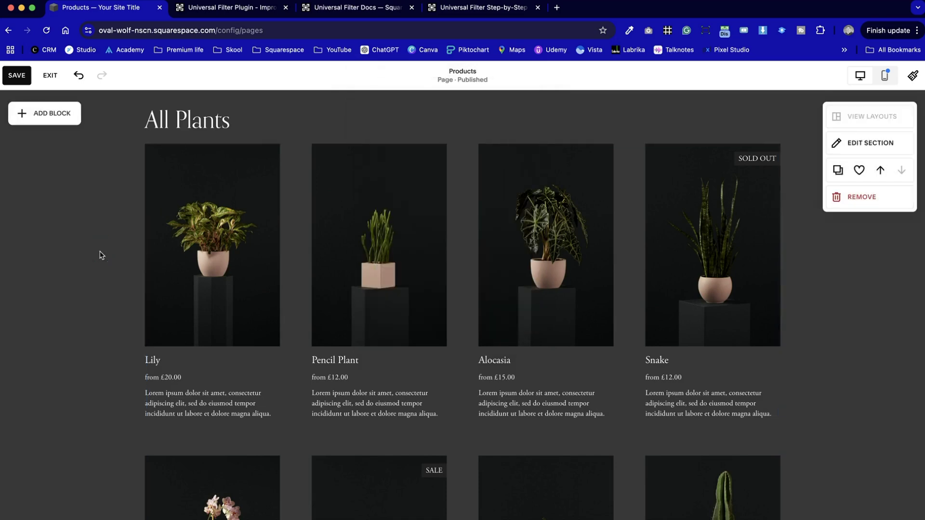
Review the whole Products page, examining the Ornamental, Potted and All Plants headings and the products listed beneath each.
scroll(101, 255, down, 15)
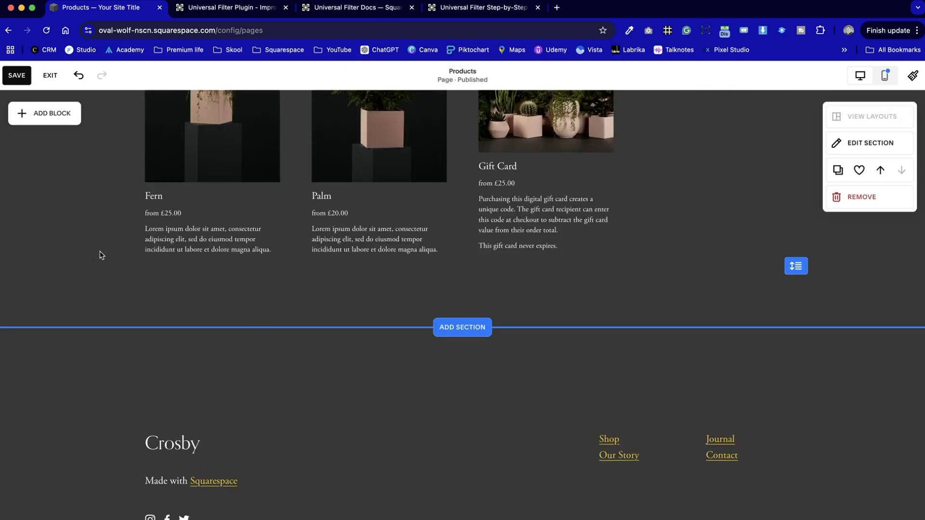
scroll(101, 255, up, 15)
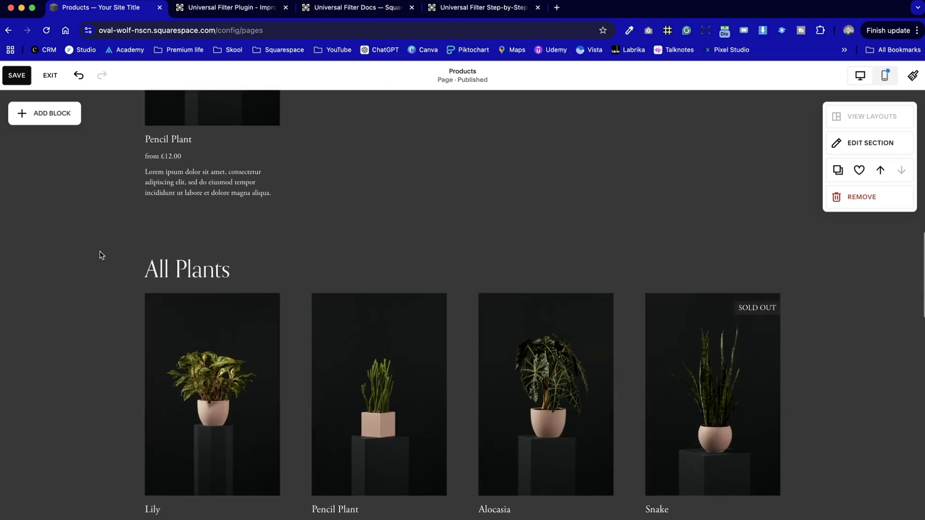
scroll(101, 255, up, 2)
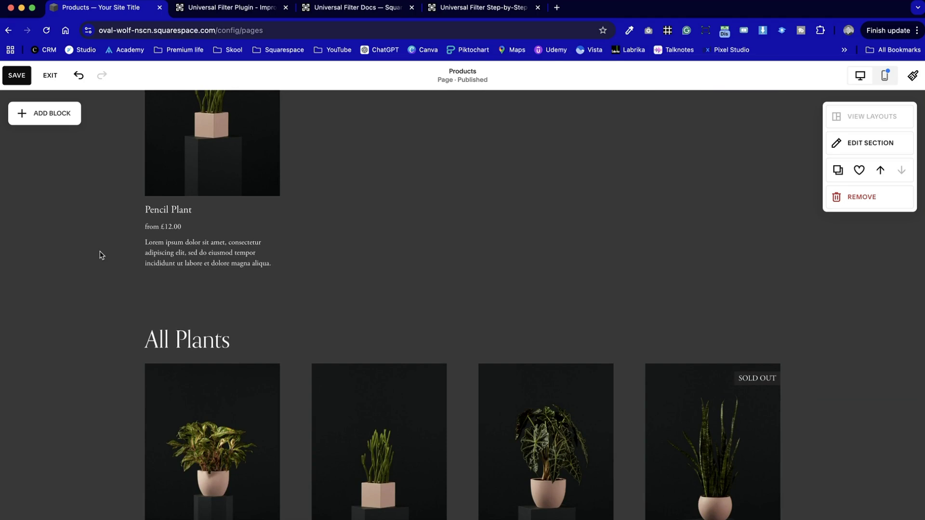
scroll(102, 256, down, 15)
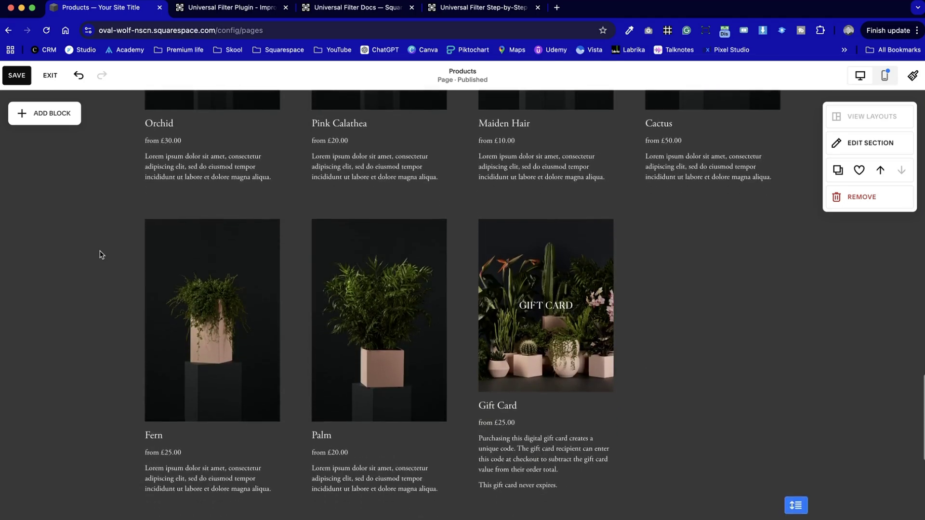
scroll(101, 256, down, 3)
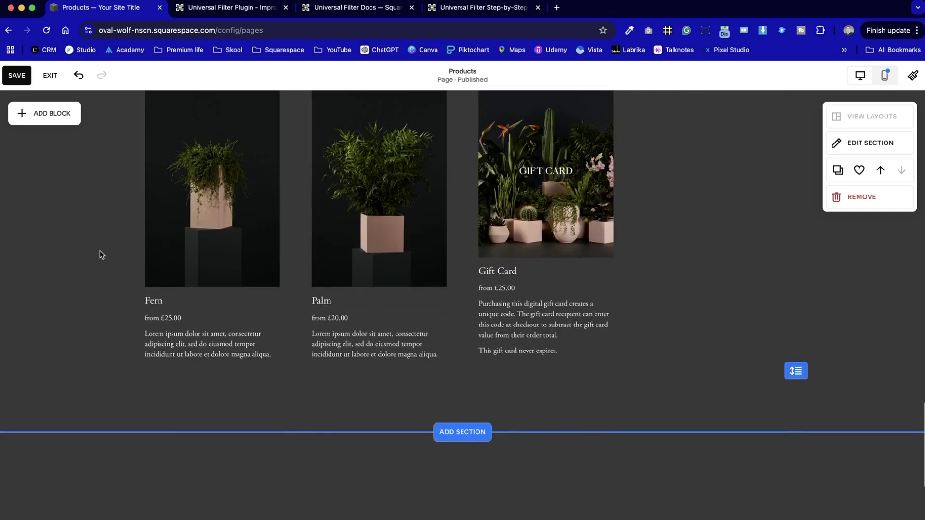
scroll(101, 255, up, 14)
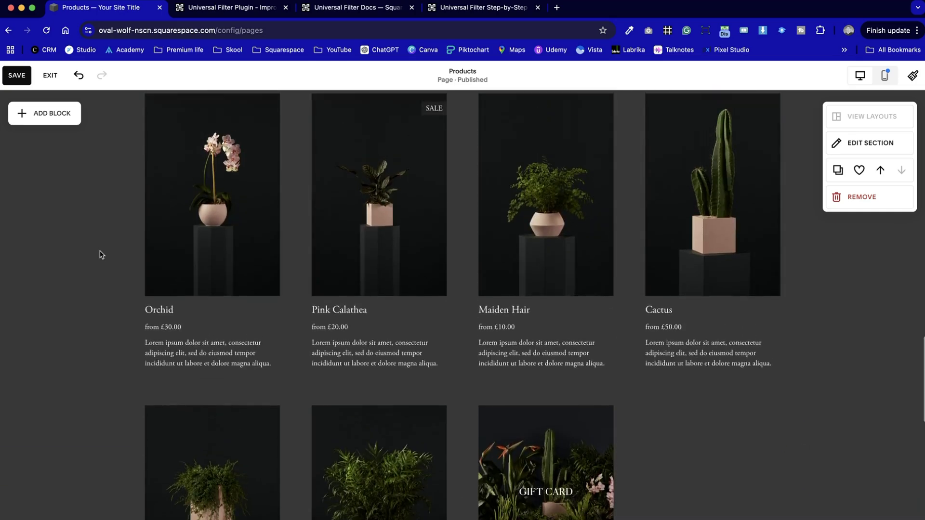
scroll(101, 255, up, 10)
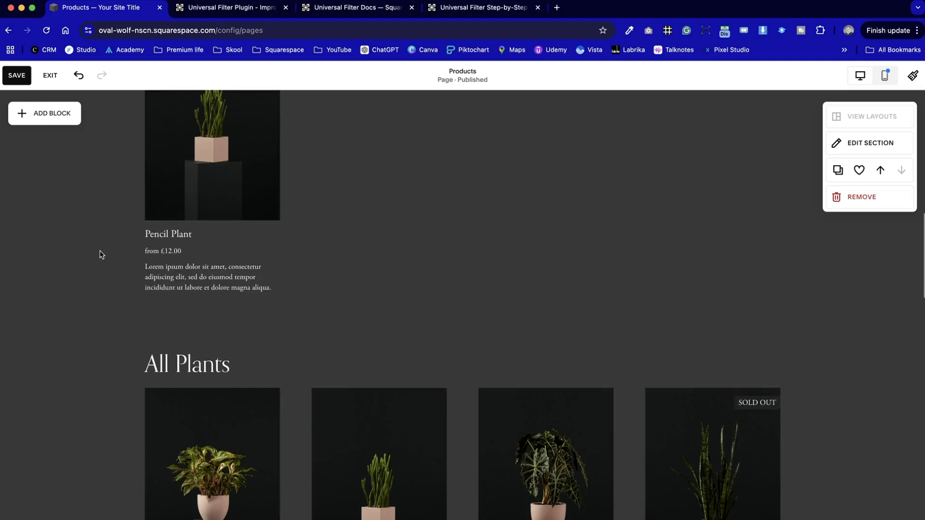
scroll(102, 256, up, 5)
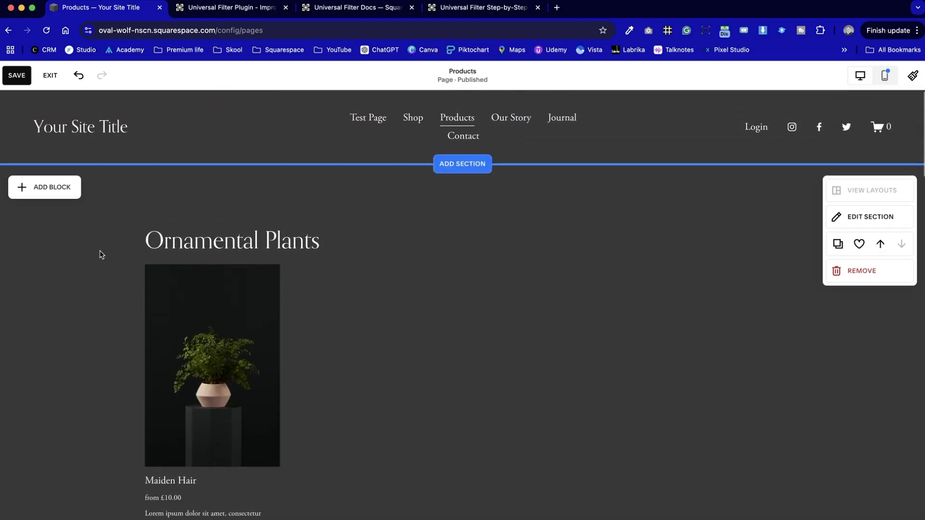
scroll(101, 255, down, 15)
scroll(100, 254, up, 3)
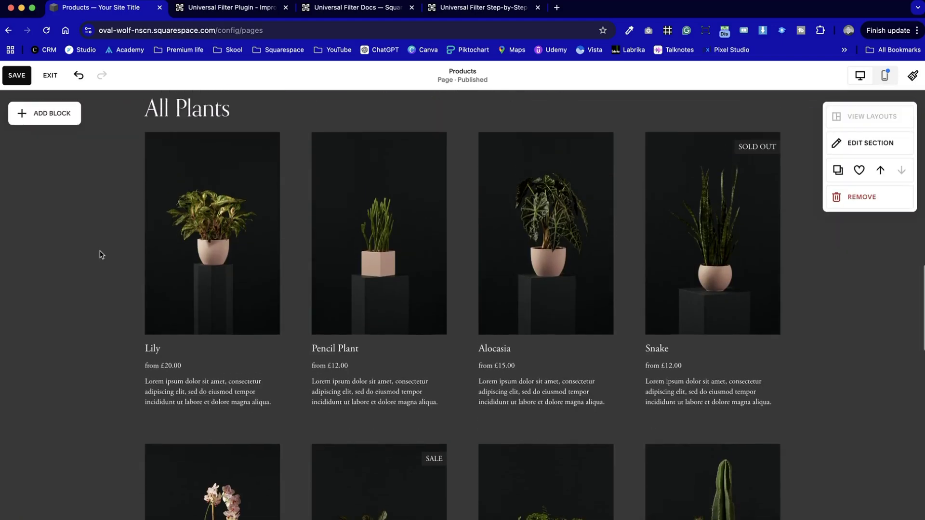
Check the content settings of the All Plants summary block, close them and look over its products.
click(410, 308)
click(410, 308)
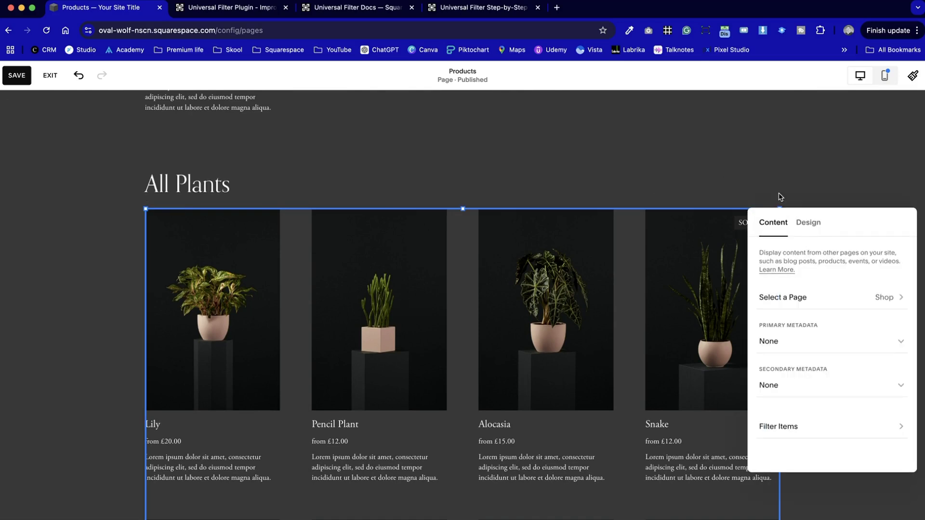
drag(849, 222, 596, 186)
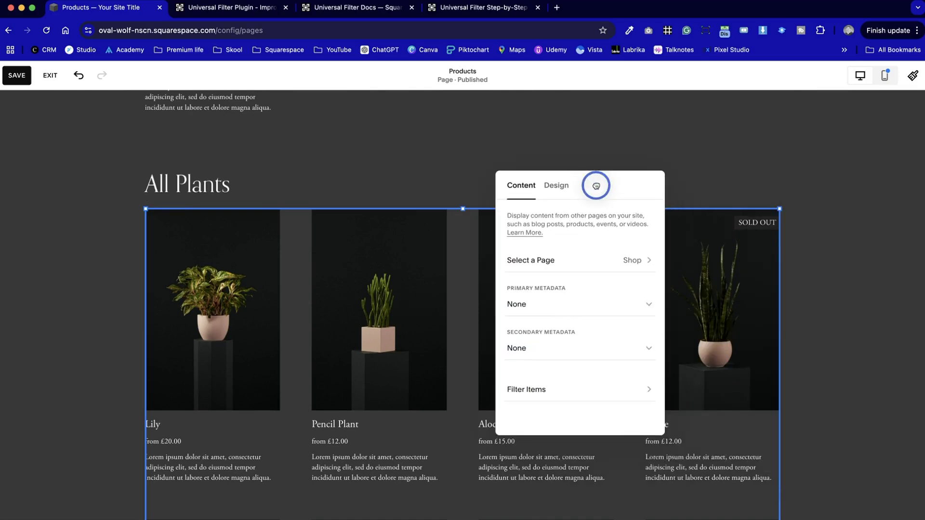
click(444, 141)
scroll(443, 140, down, 10)
scroll(443, 138, up, 7)
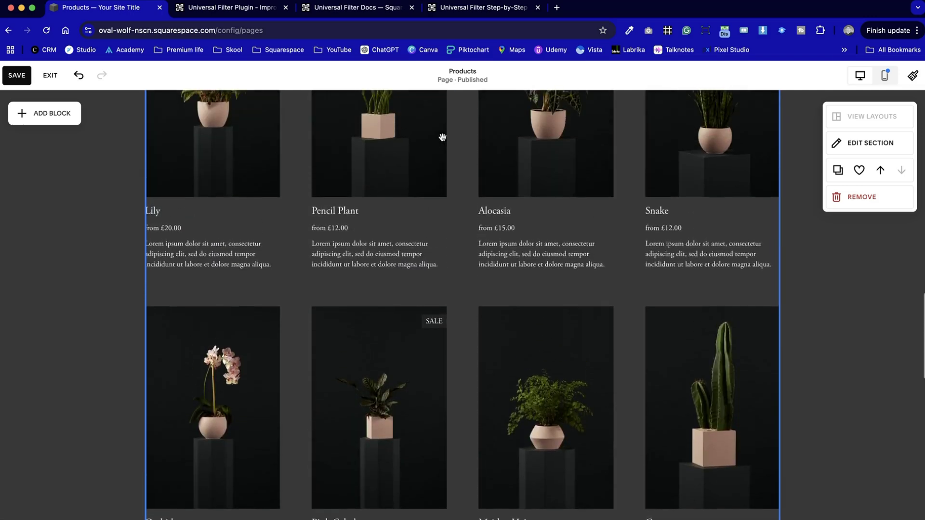
Compare the products listed under the Ornamental Plants, Potted Plants and All Plants headings down to the page footer.
scroll(442, 137, up, 15)
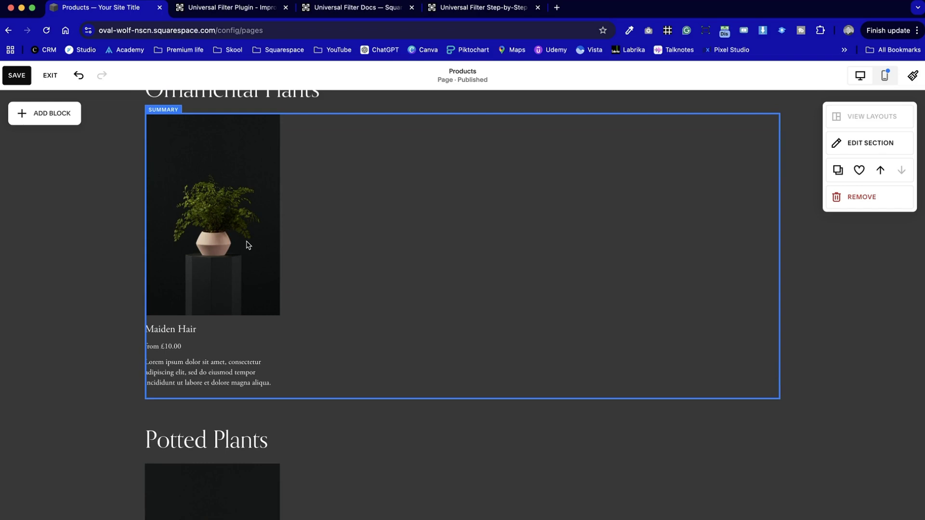
scroll(246, 245, down, 6)
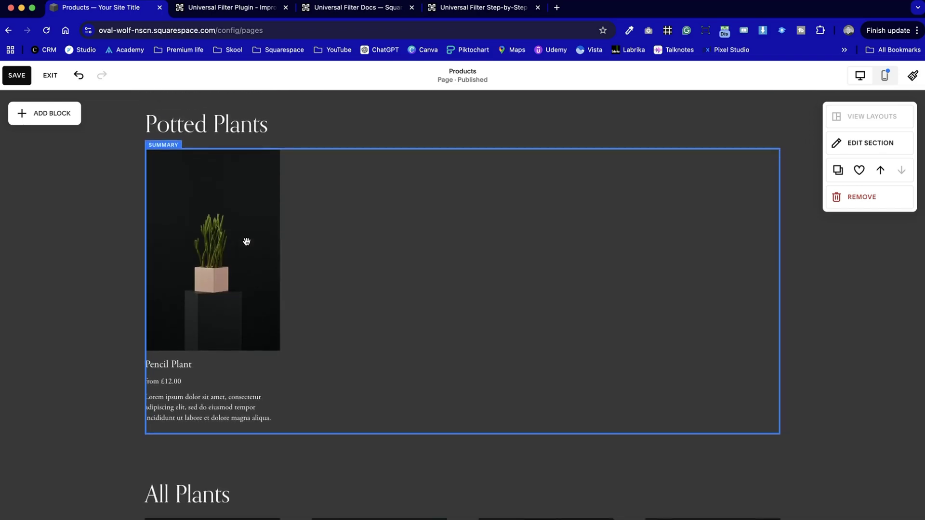
scroll(247, 241, down, 15)
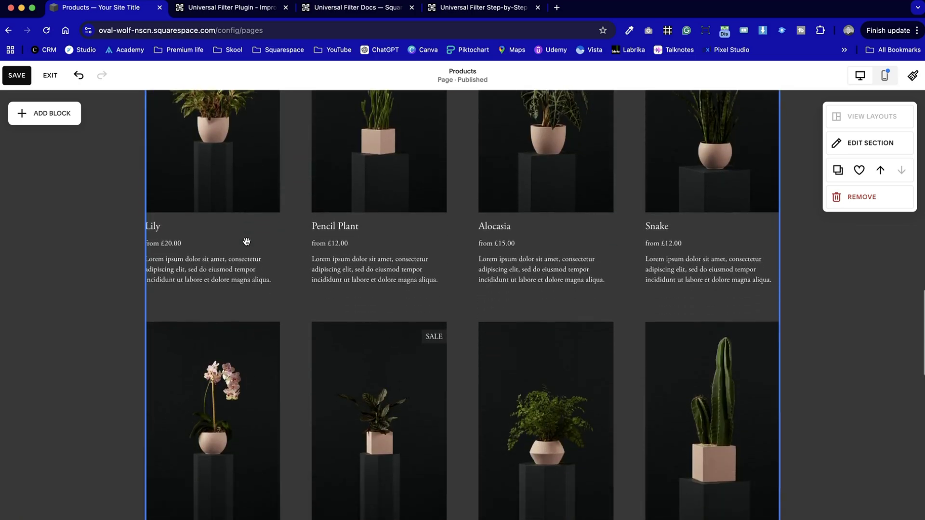
scroll(247, 241, down, 10)
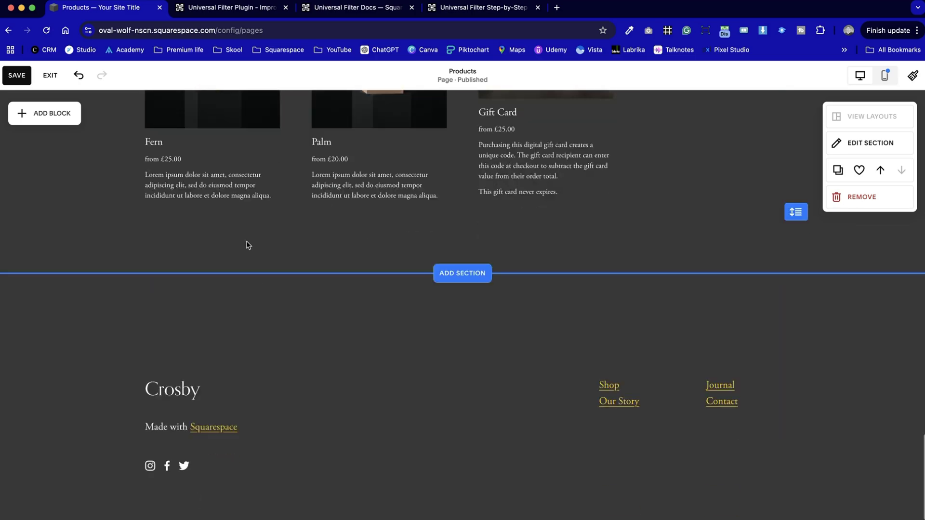
scroll(247, 243, up, 3)
scroll(246, 242, up, 20)
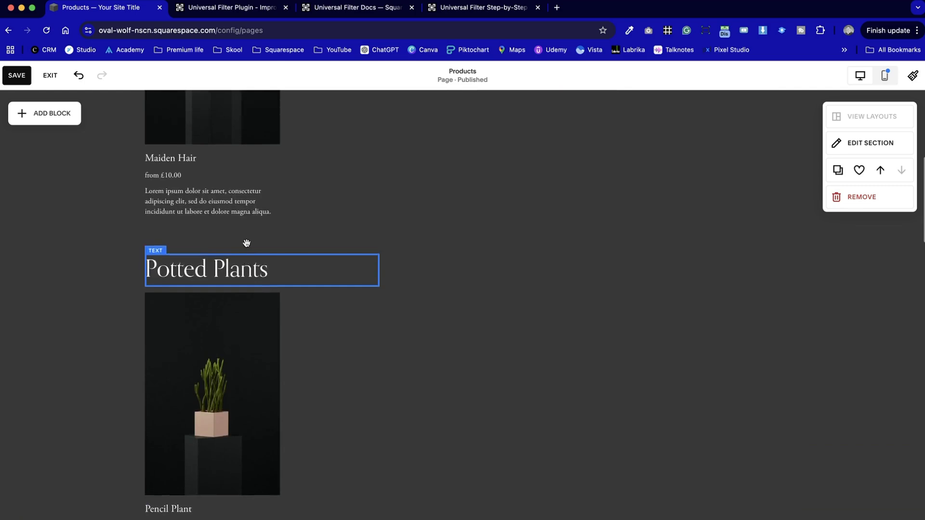
scroll(246, 242, up, 1)
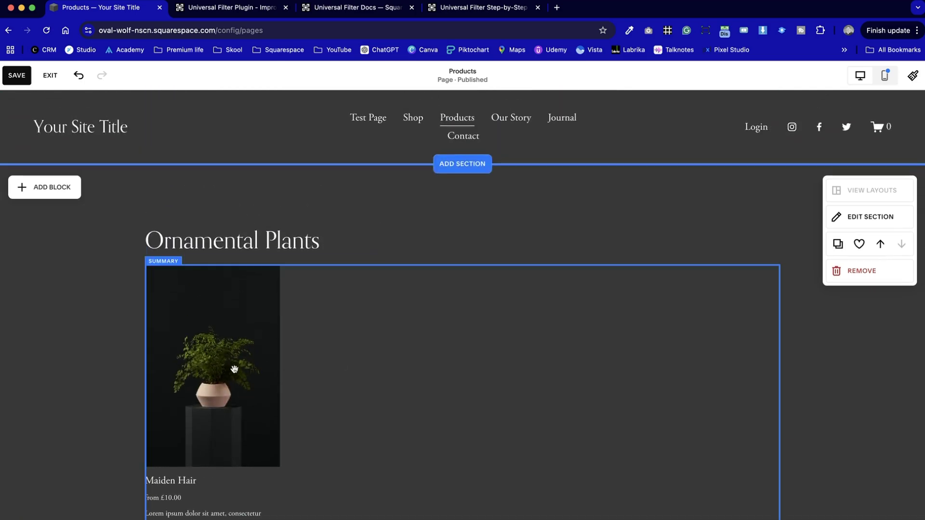
scroll(621, 390, down, 8)
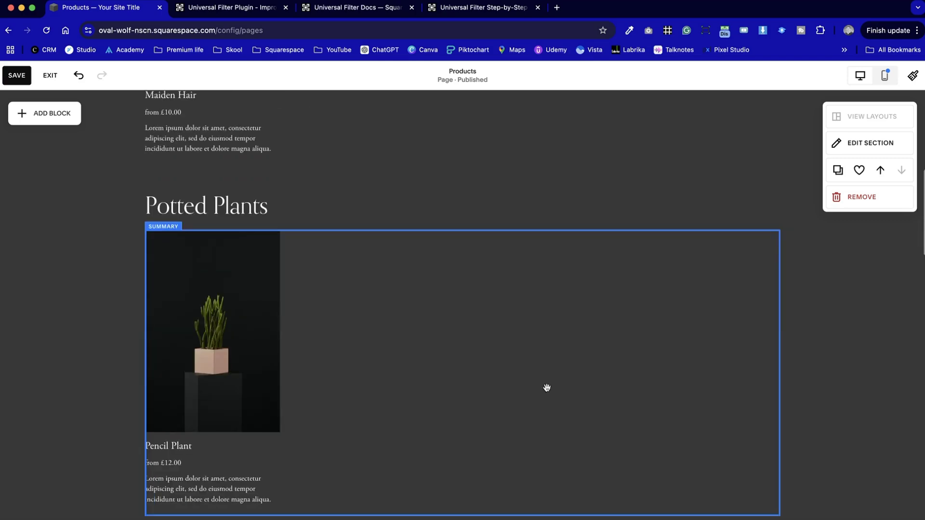
scroll(622, 388, down, 6)
scroll(619, 386, up, 5)
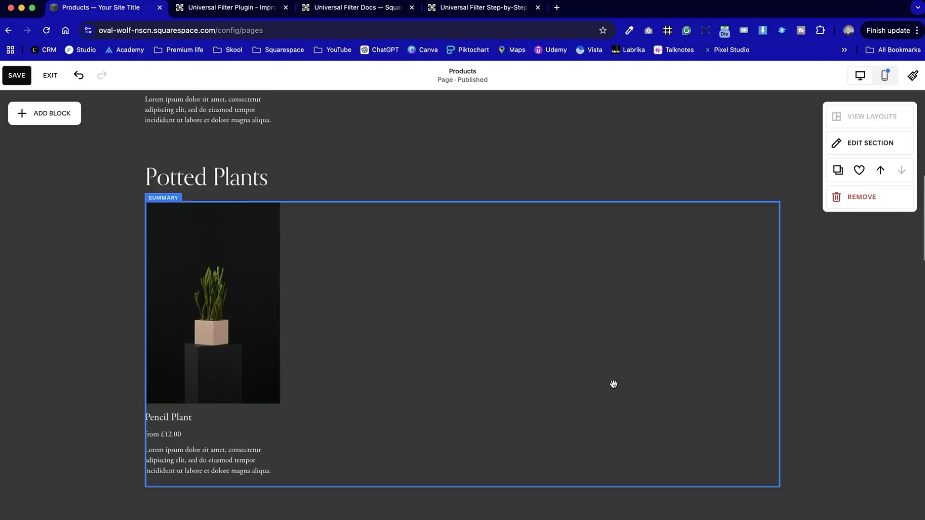
Remove the item filter from the Potted Plants summary block and close its settings.
double_click(535, 344)
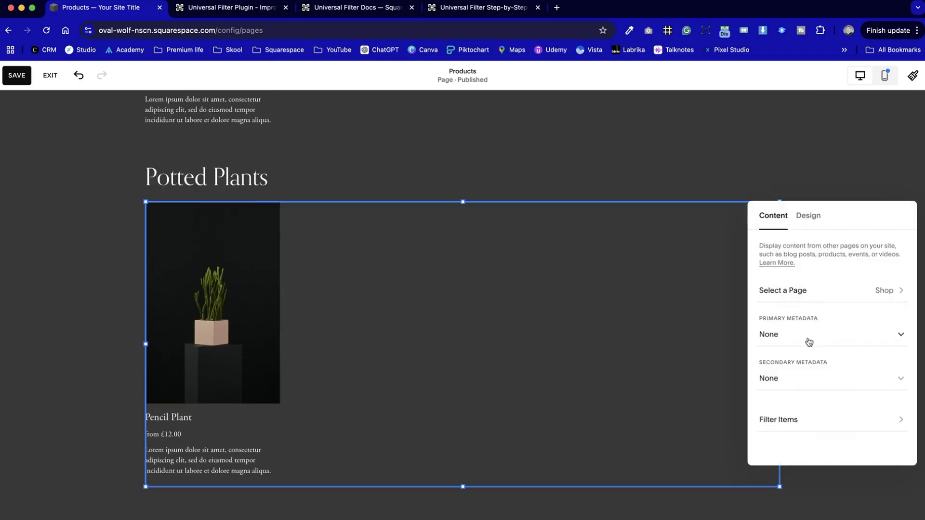
click(825, 419)
click(897, 249)
click(817, 199)
click(97, 273)
scroll(97, 274, down, 1)
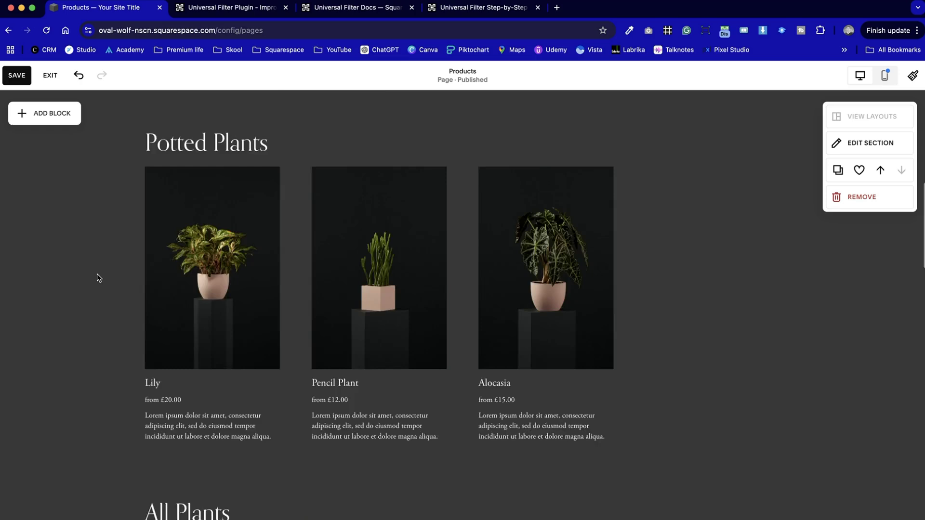
Remove the item filter from the Ornamental Plants summary block.
scroll(97, 274, up, 8)
double_click(482, 308)
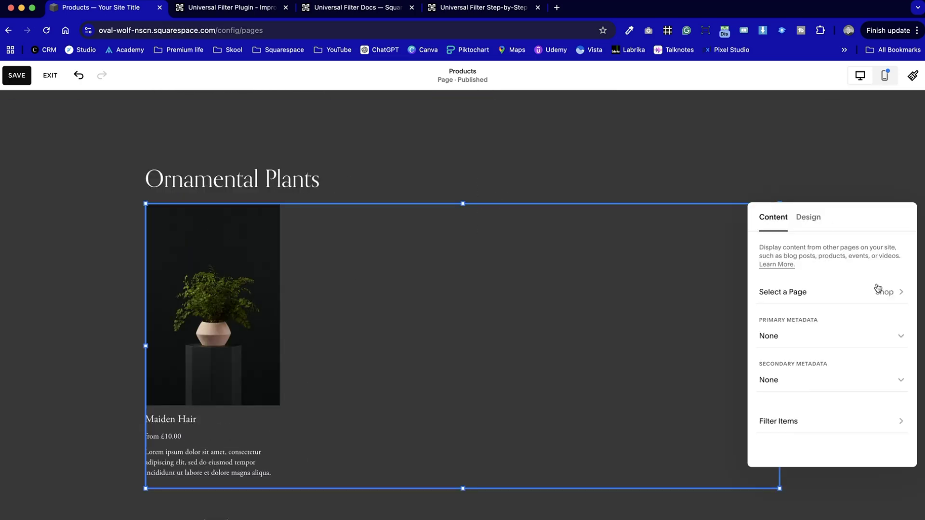
click(878, 288)
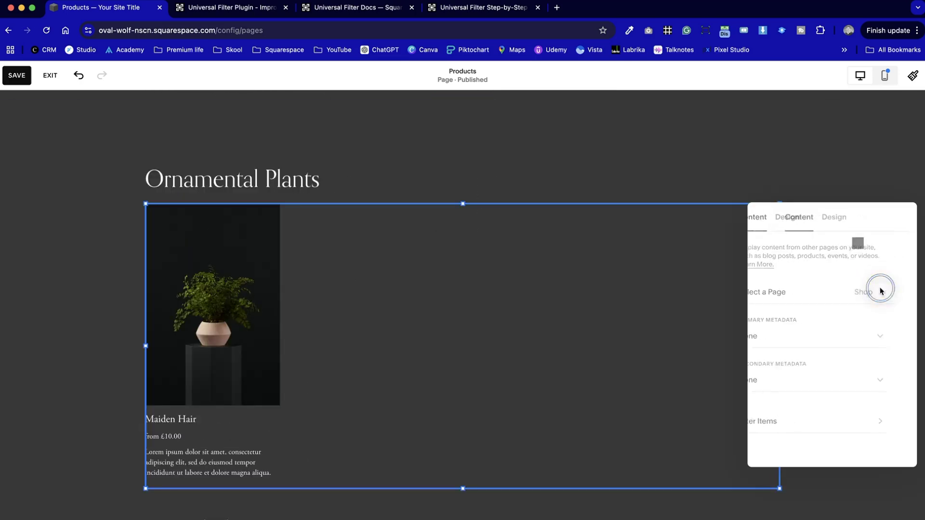
click(899, 269)
click(774, 218)
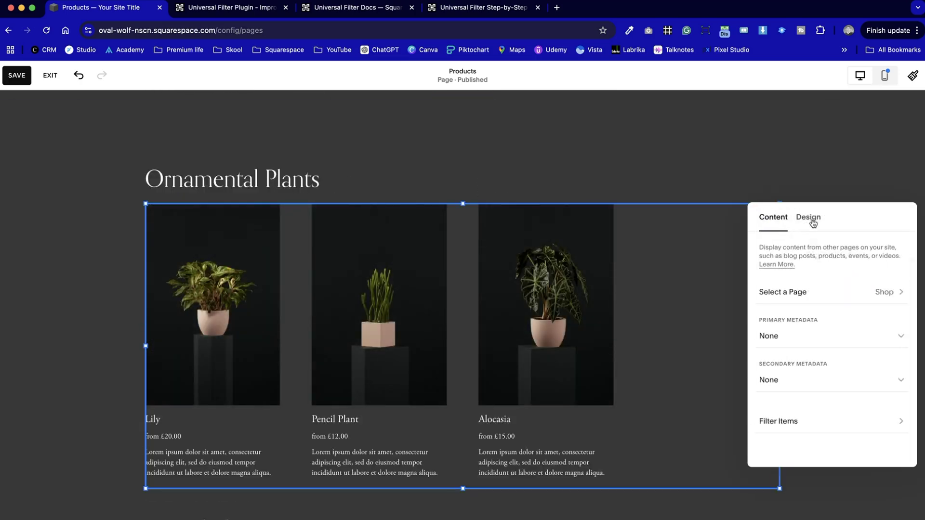
Set the Ornamental Plants summary block's number of items to 4 and close its settings.
click(808, 217)
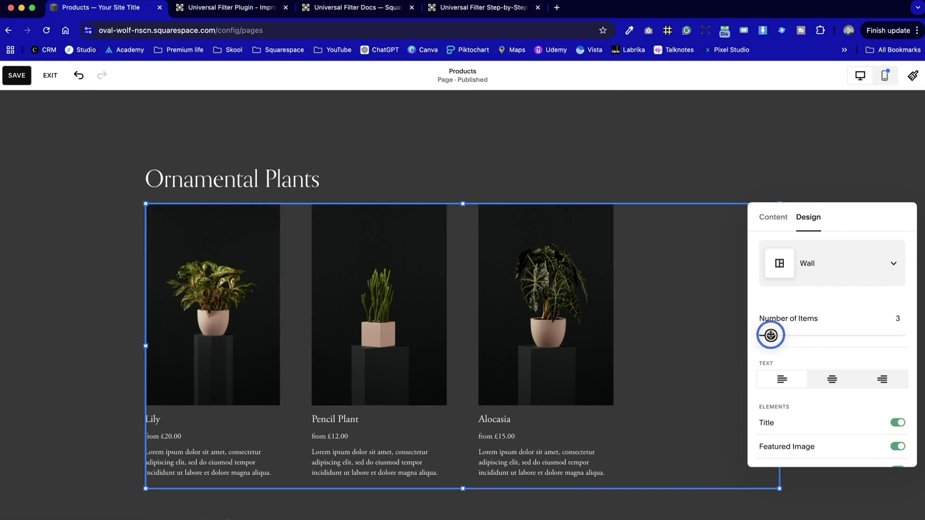
drag(785, 335, 775, 335)
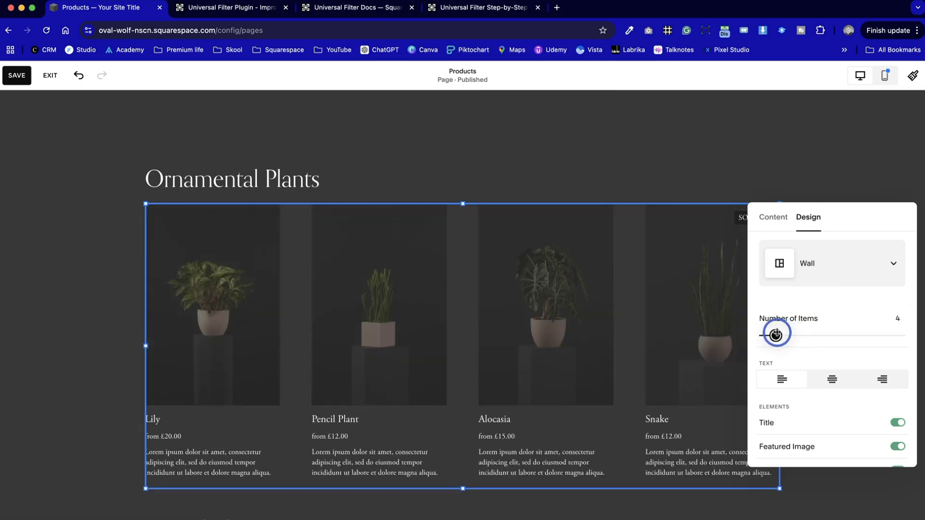
click(35, 338)
Add a blank section above the Ornamental Plants section and reduce its height.
scroll(36, 338, down, 5)
scroll(35, 340, down, 15)
scroll(35, 340, down, 18)
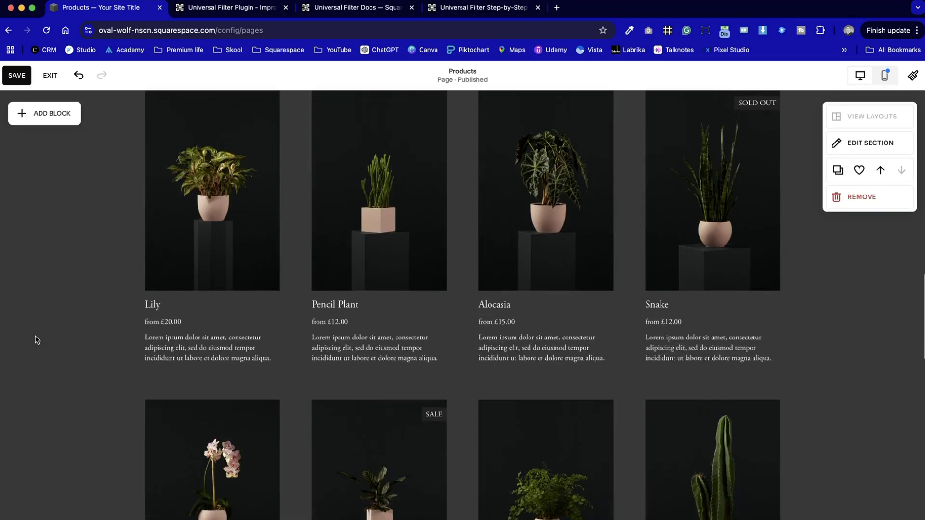
scroll(35, 340, up, 20)
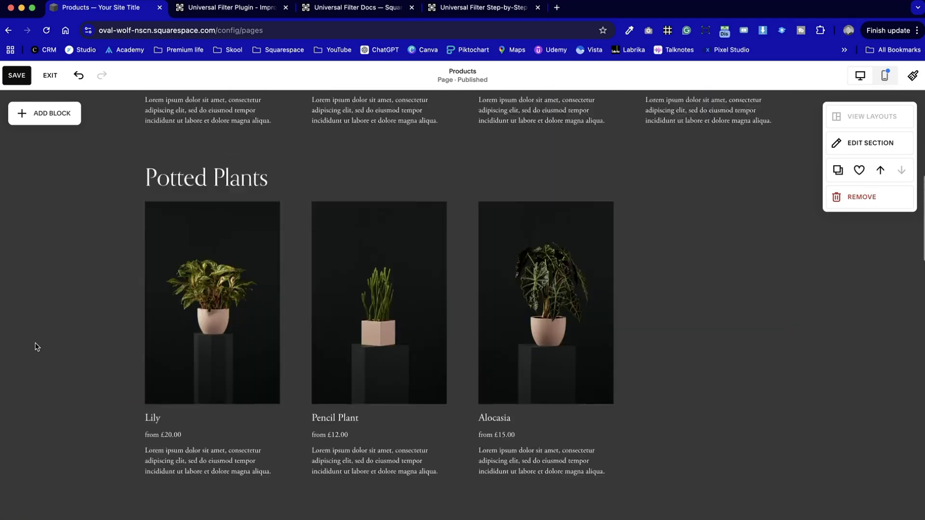
scroll(277, 255, down, 2)
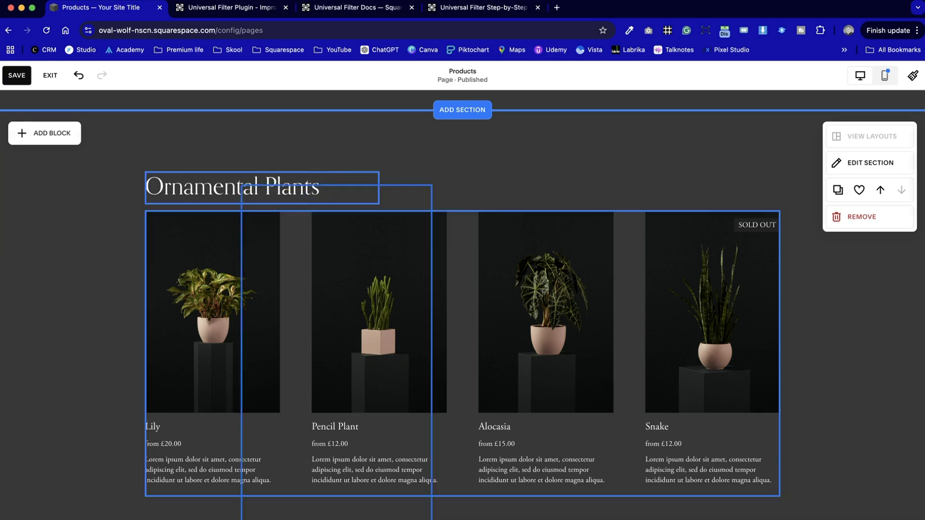
scroll(75, 340, up, 2)
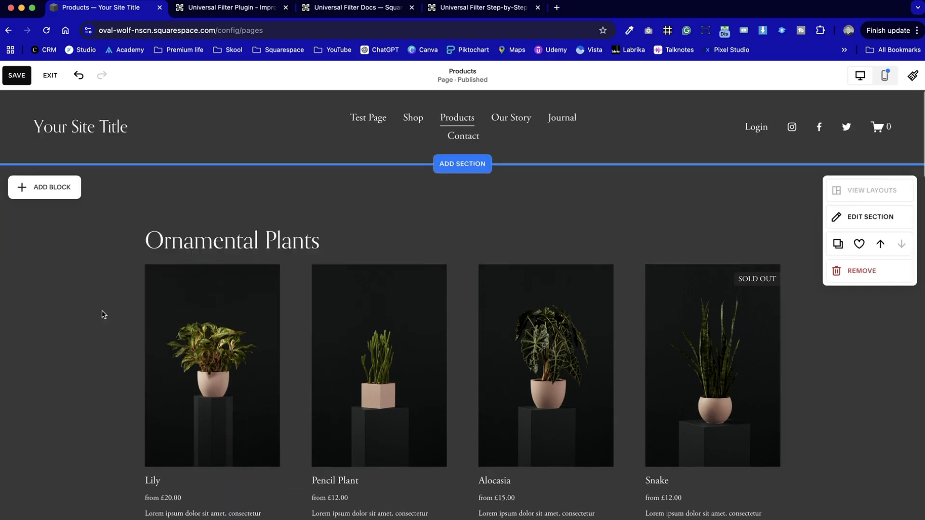
click(484, 163)
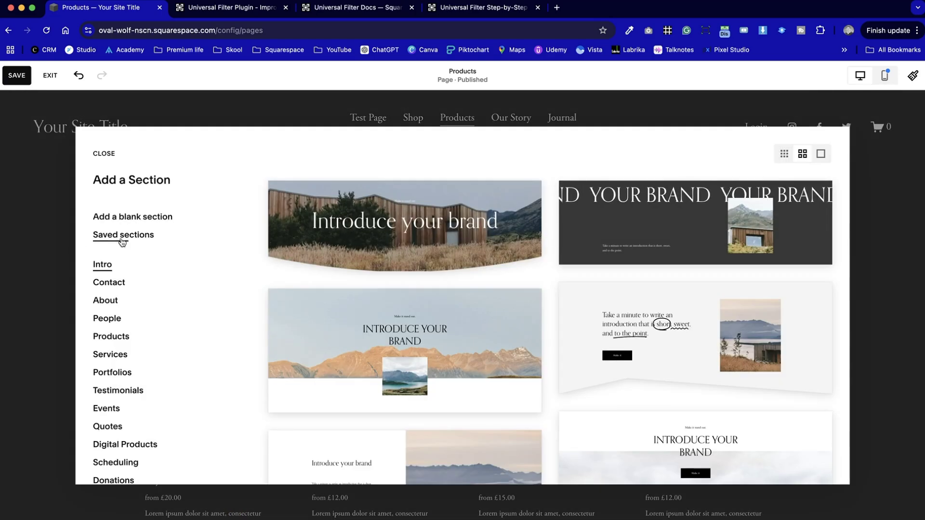
click(149, 217)
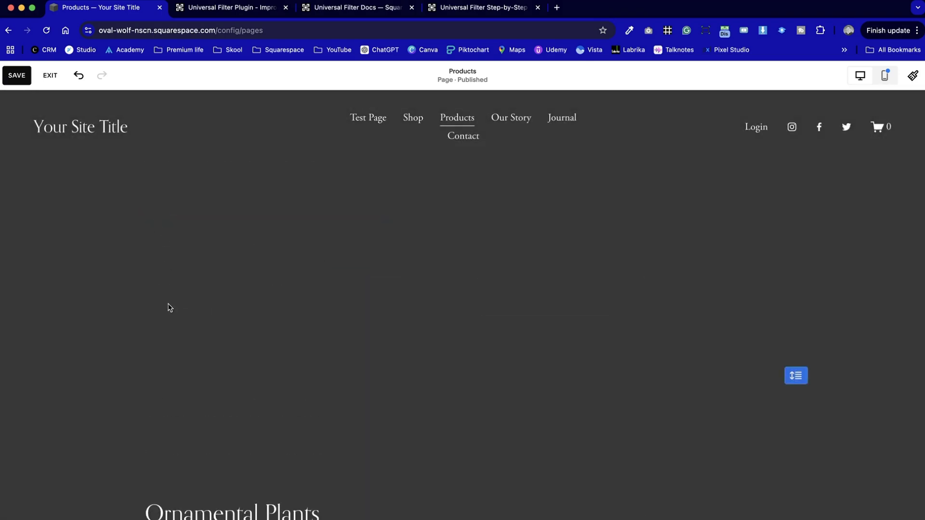
drag(796, 375, 796, 258)
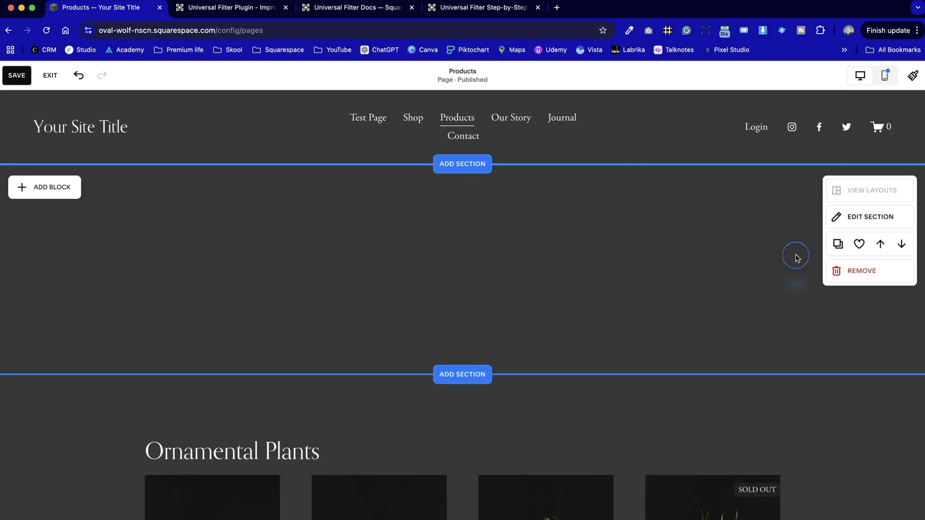
Add a text block to the new blank section.
click(48, 188)
click(256, 237)
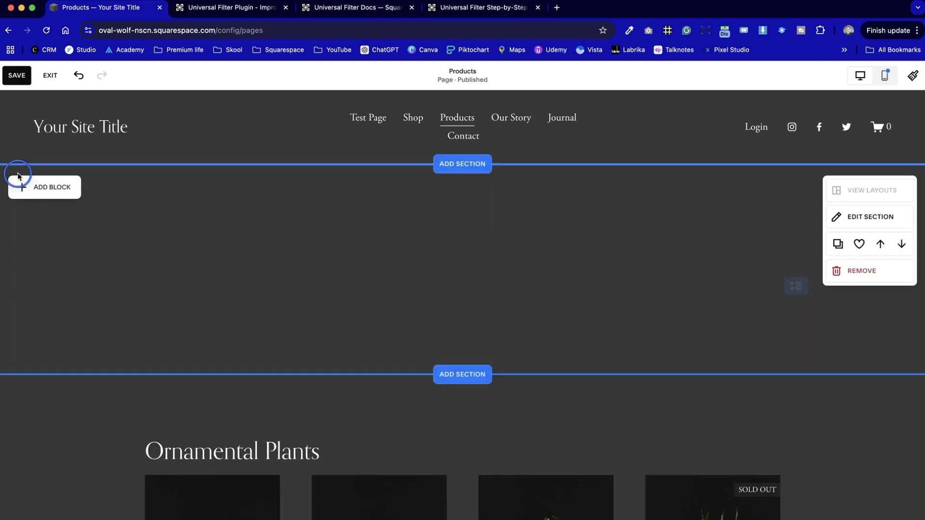
click(25, 187)
click(53, 249)
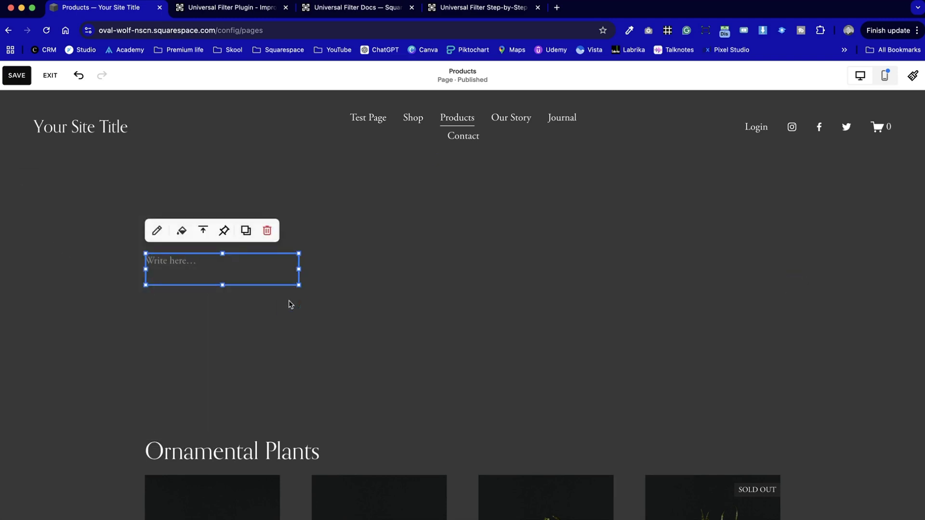
Write "Ornamental Plants | Potted Plants" in the new text block, widen the block and leave text editing.
click(196, 280)
click(183, 262)
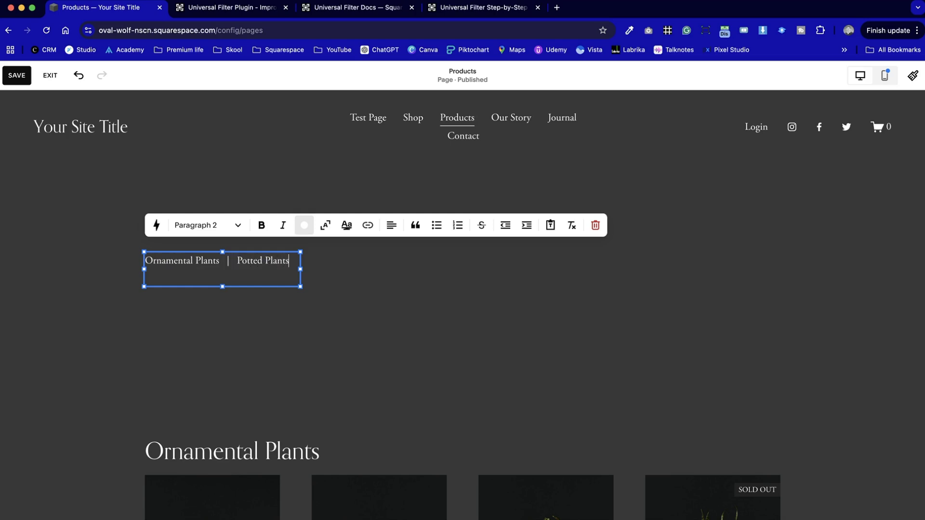
drag(302, 266, 327, 258)
click(324, 332)
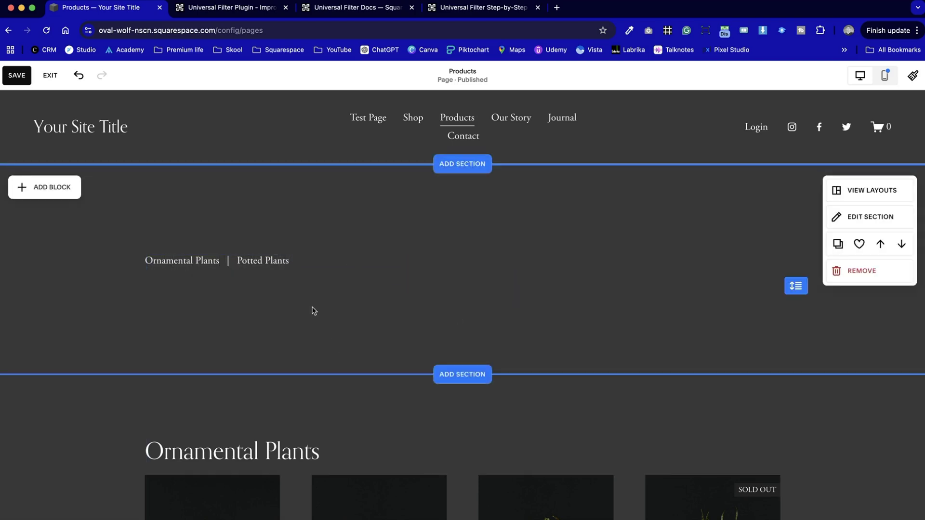
Compare the "Ornamental Plants" entry in the new text line with the matching heading in the products section.
scroll(222, 453, down, 4)
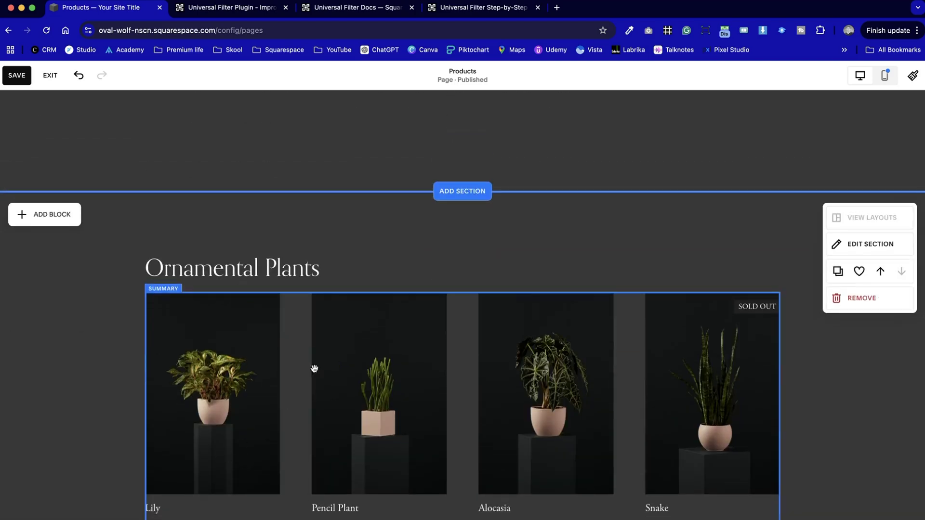
scroll(371, 356, up, 4)
double_click(205, 265)
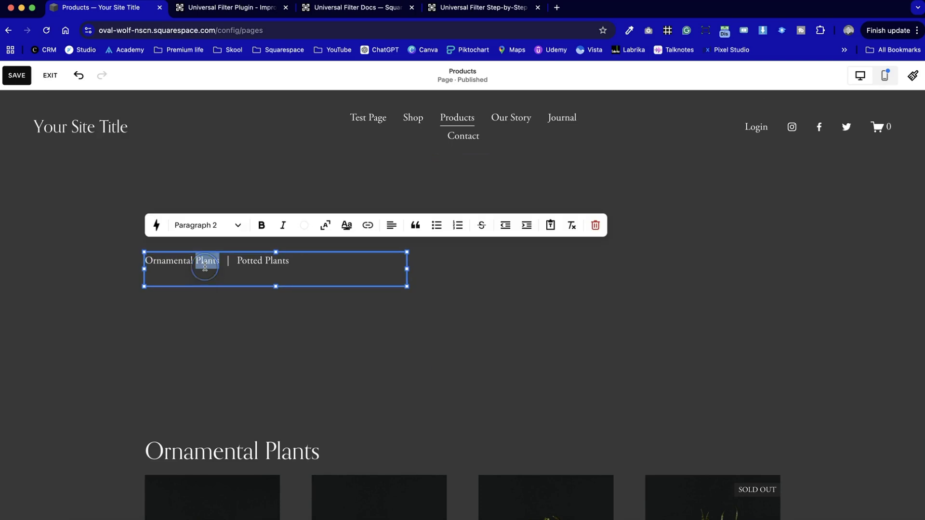
click(214, 263)
scroll(213, 264, down, 7)
scroll(215, 260, up, 2)
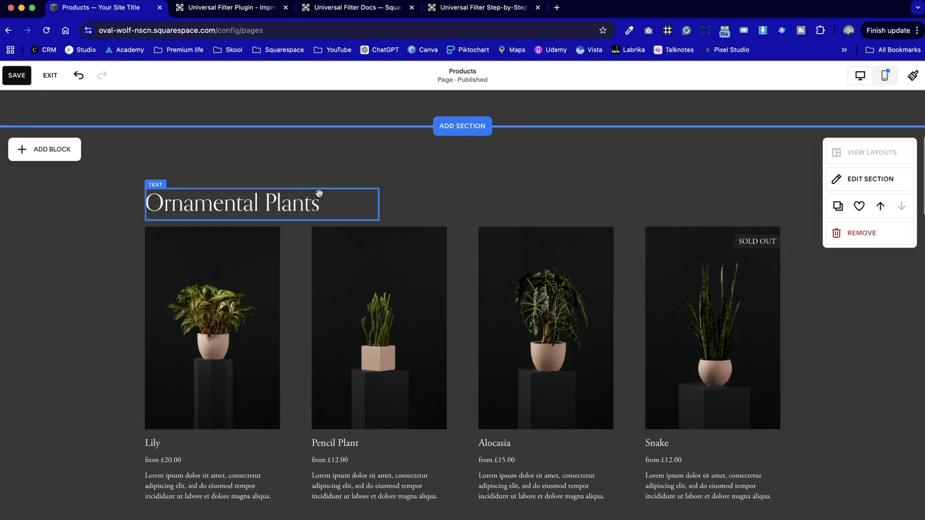
Add a code block beside the Ornamental Plants heading and shorten it to the heading's height.
click(62, 151)
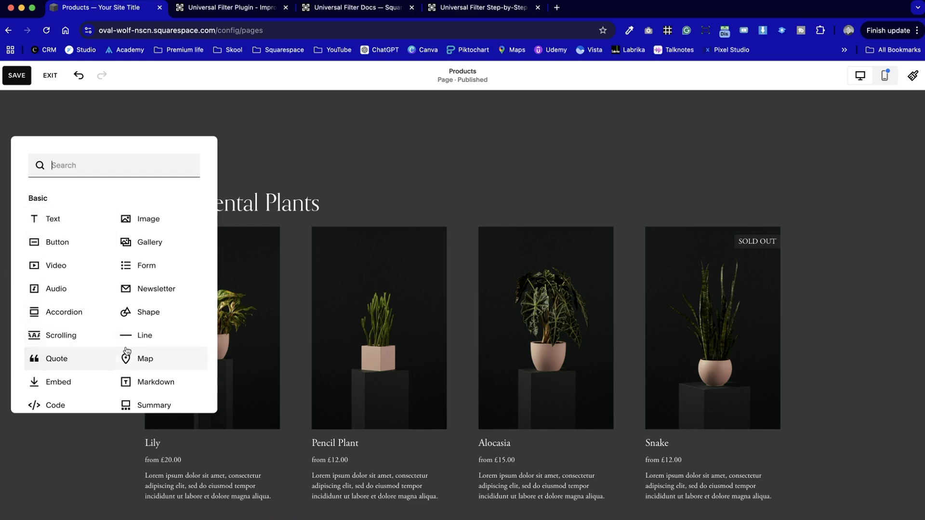
click(68, 403)
drag(192, 210, 395, 140)
drag(384, 301, 384, 220)
Examine the default HTML content of the new code block and close its editor.
double_click(406, 208)
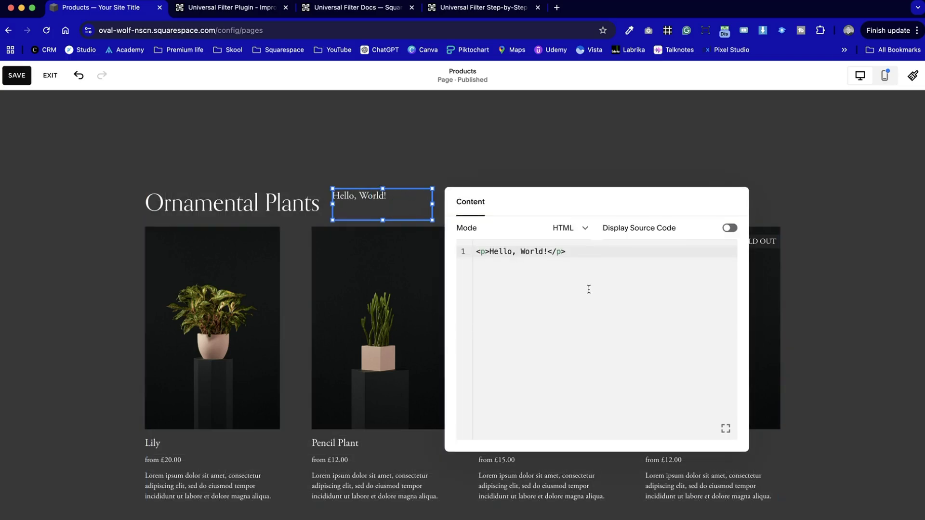
drag(504, 257, 472, 255)
click(466, 160)
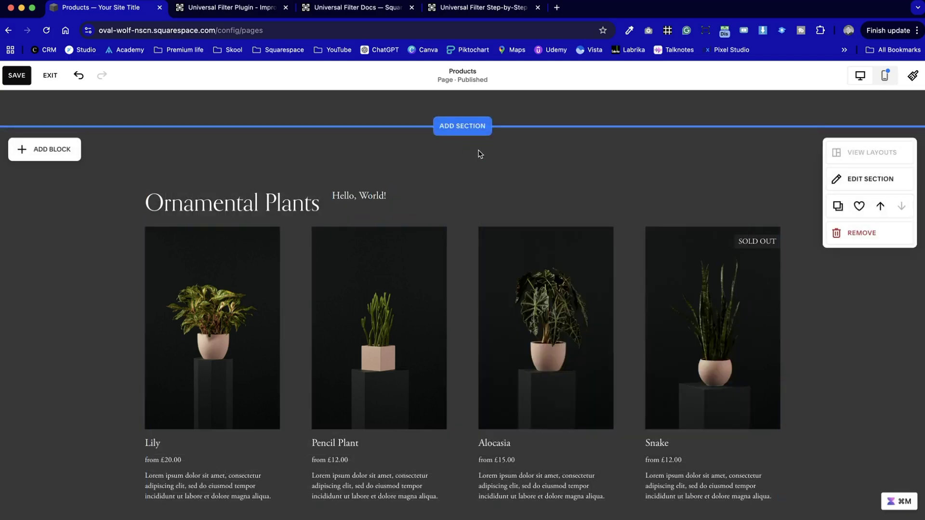
Delete the code block beside the Ornamental Plants heading.
scroll(477, 150, up, 5)
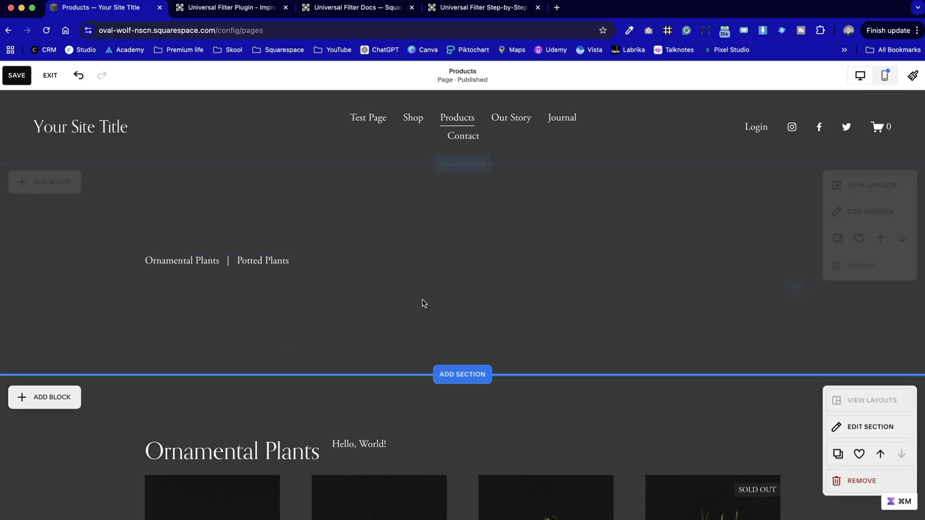
click(383, 444)
click(470, 416)
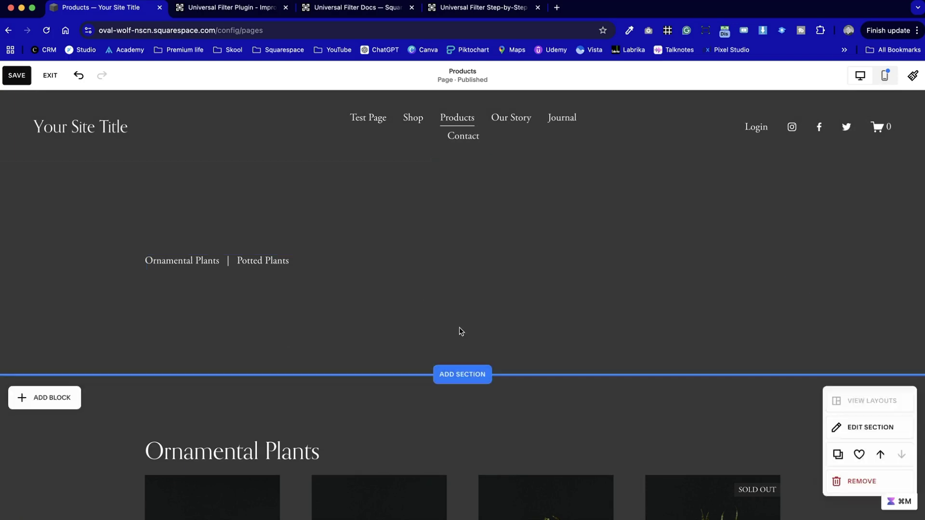
click(44, 188)
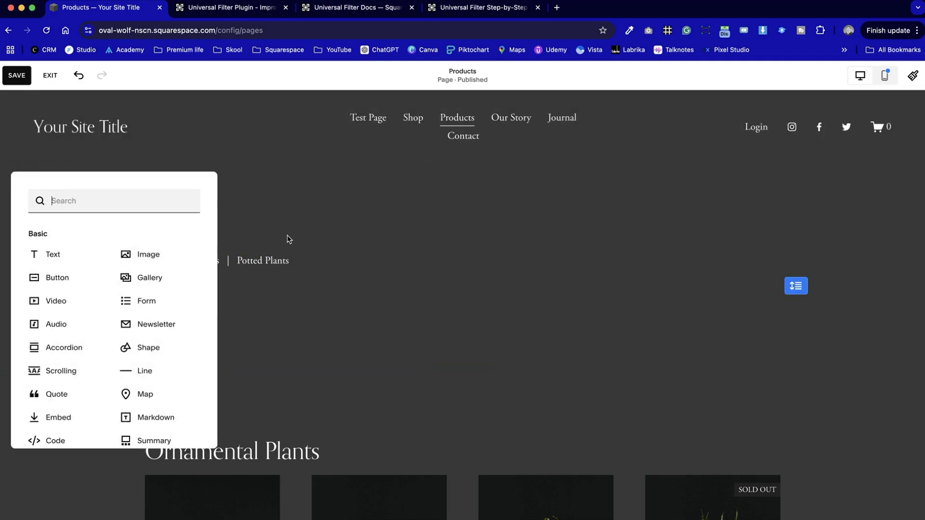
click(387, 259)
click(553, 291)
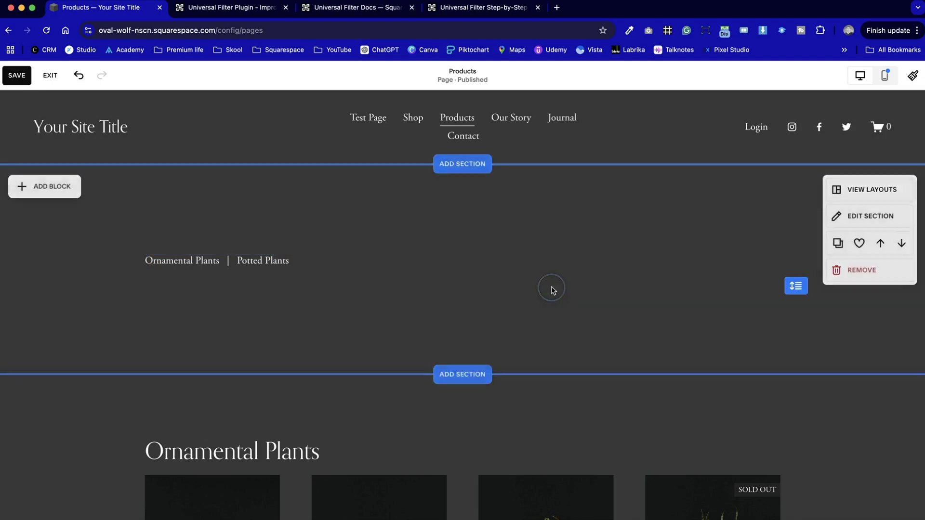
scroll(552, 291, down, 1)
scroll(553, 290, up, 1)
click(849, 153)
click(686, 208)
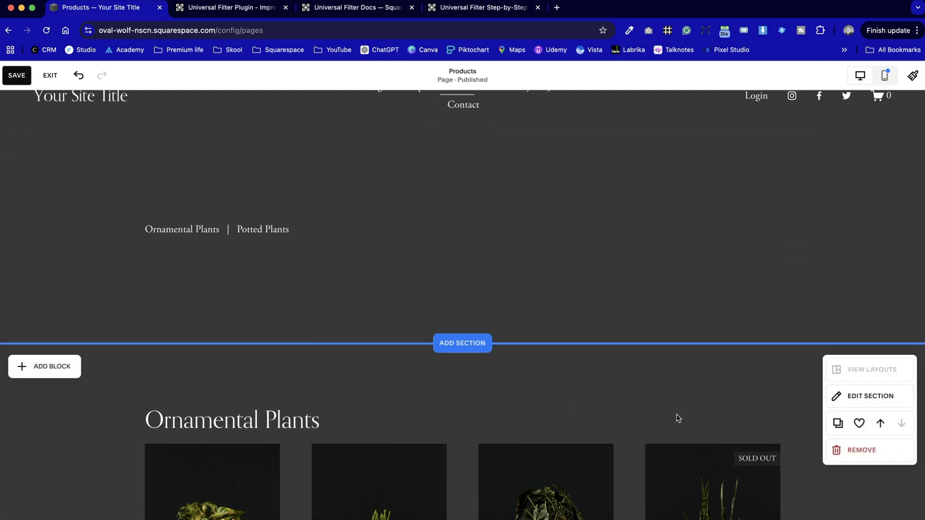
Review the Ornamental Plants, Potted Plants and All Plants sections, and leave the page editor with the changes saved.
scroll(677, 418, down, 7)
scroll(676, 415, up, 8)
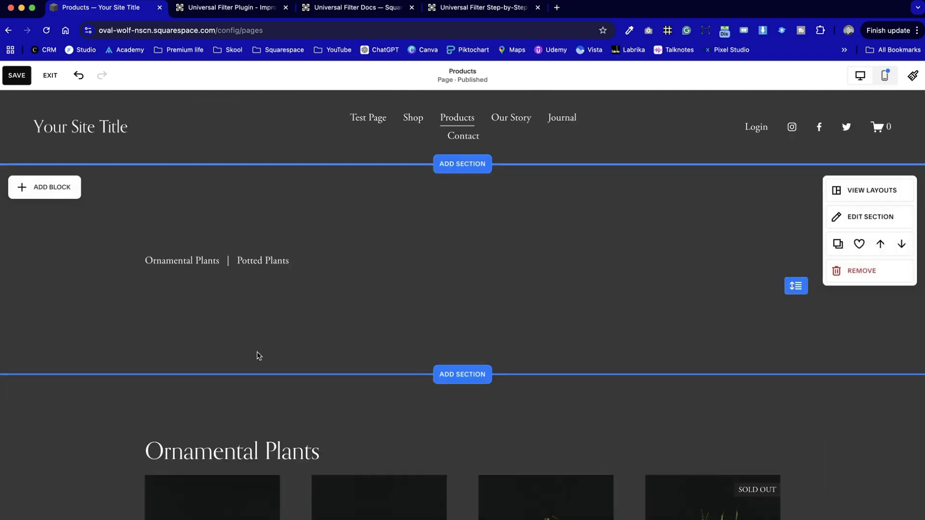
scroll(259, 357, down, 7)
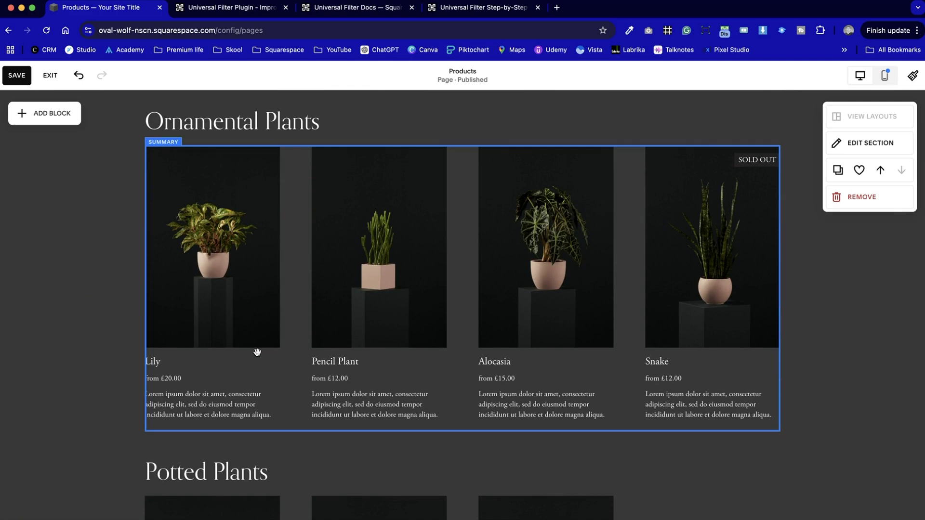
scroll(258, 354, down, 10)
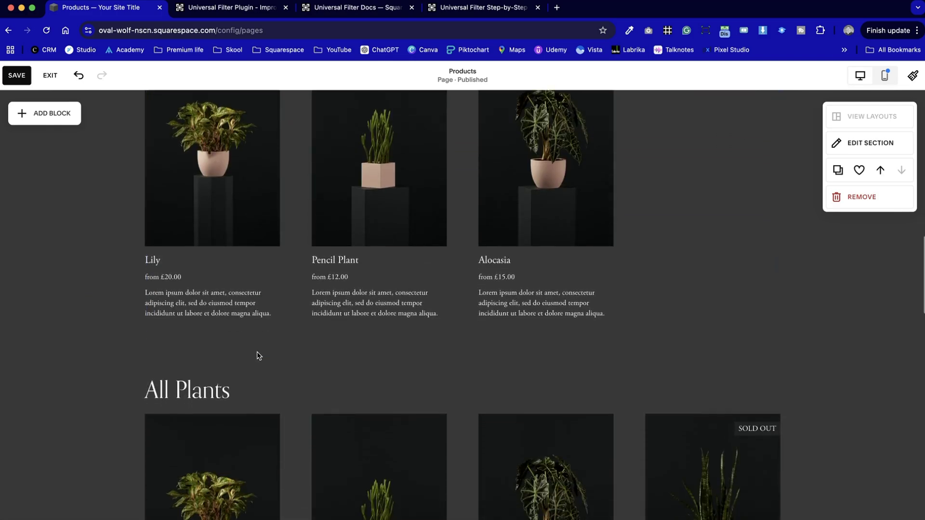
scroll(259, 356, down, 5)
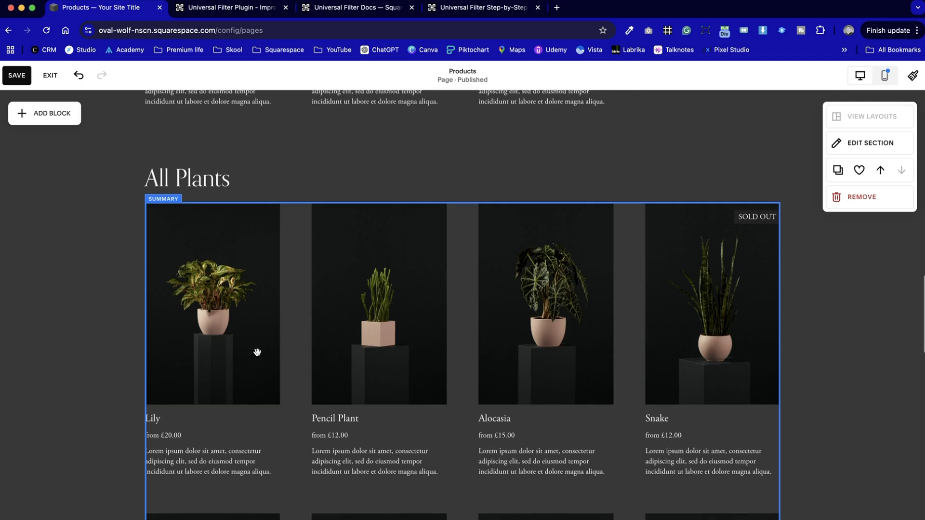
scroll(257, 353, down, 5)
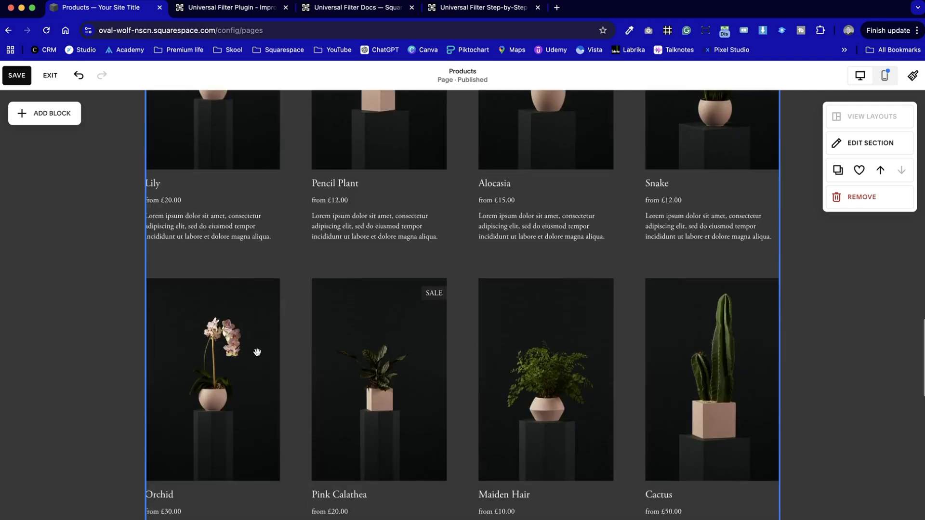
scroll(257, 352, up, 20)
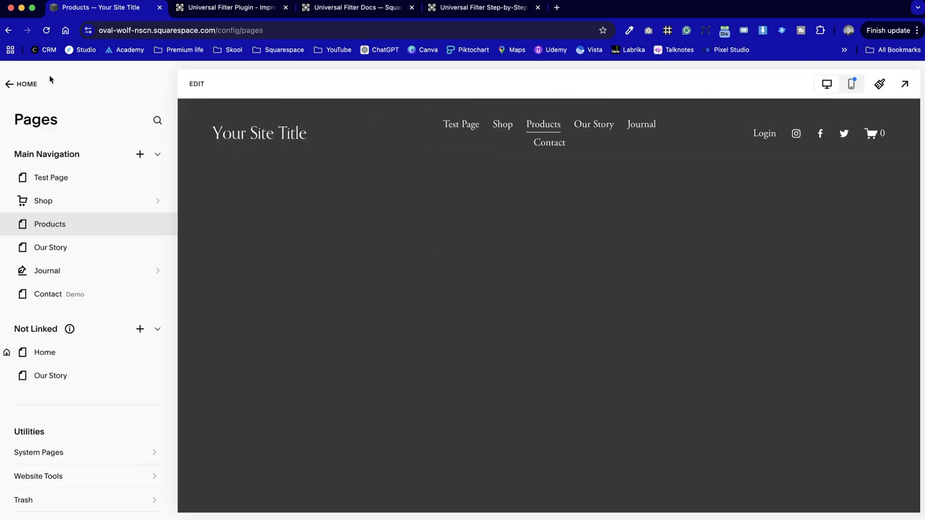
Open the Shop page in full-screen preview and look through its product grid and filters.
click(56, 206)
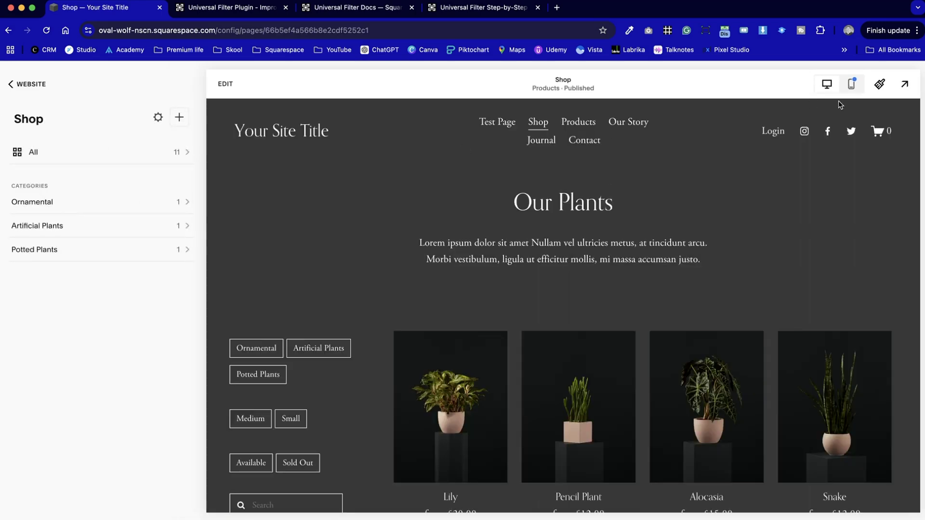
click(904, 89)
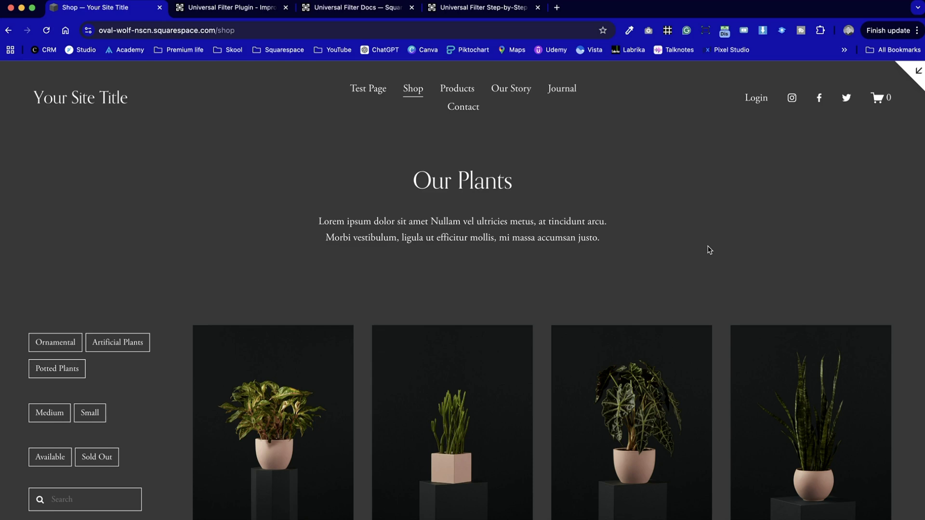
scroll(709, 250, down, 15)
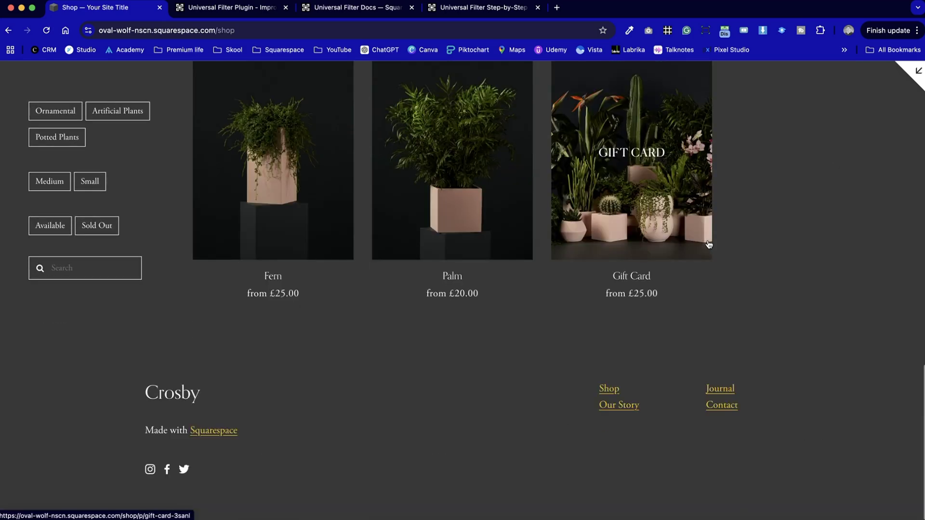
scroll(709, 244, up, 3)
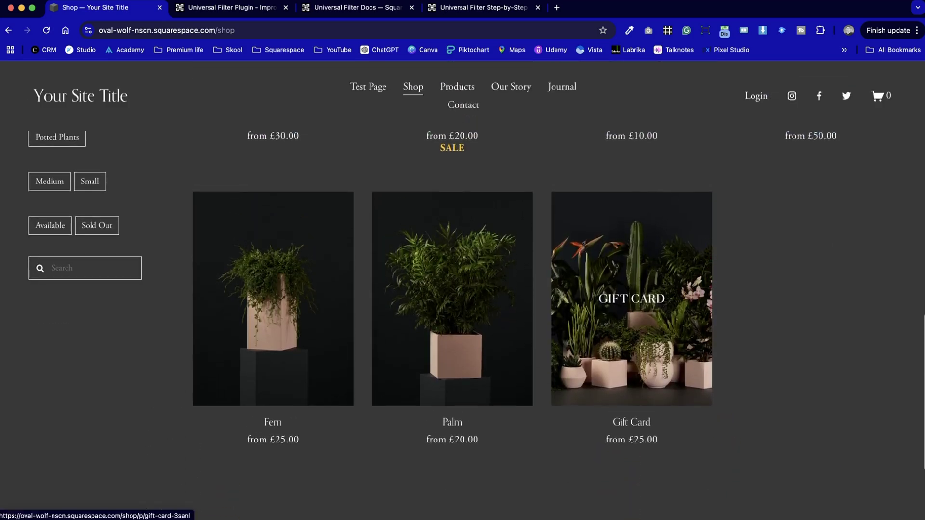
scroll(756, 436, up, 10)
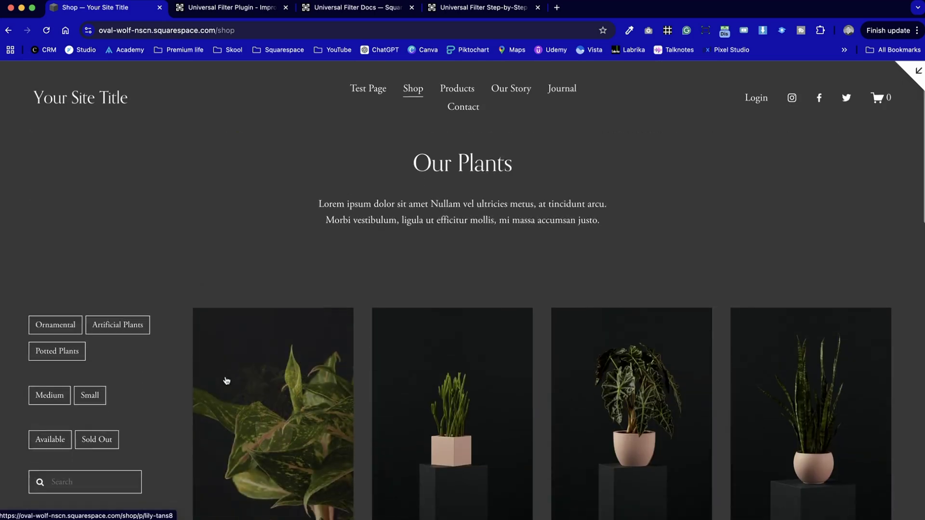
Try the Ornamental, Artificial Plants and Potted Plants category filters on the shop grid one at a time, clearing each.
click(53, 343)
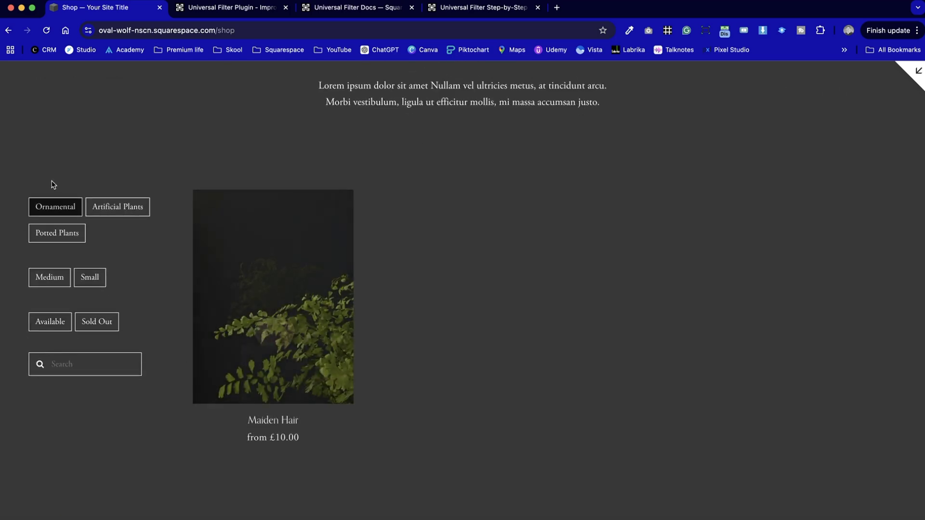
click(47, 208)
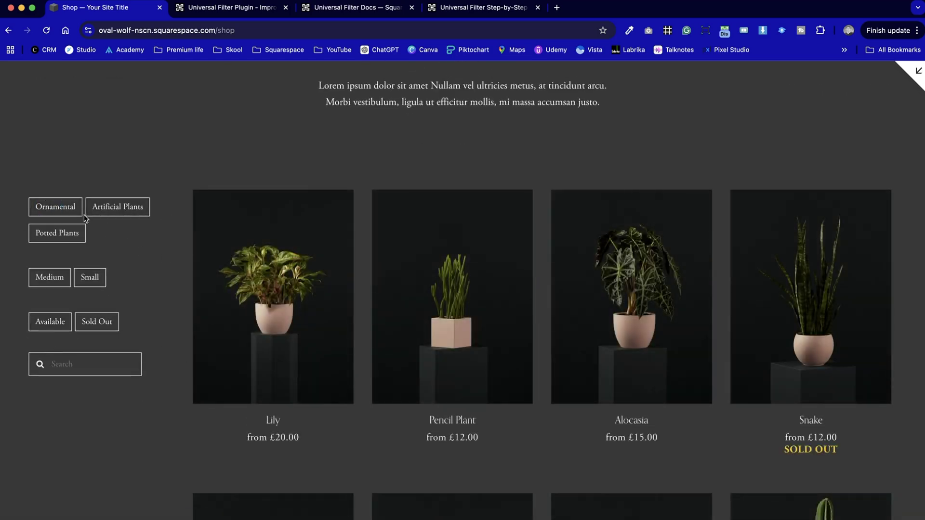
click(126, 211)
click(128, 212)
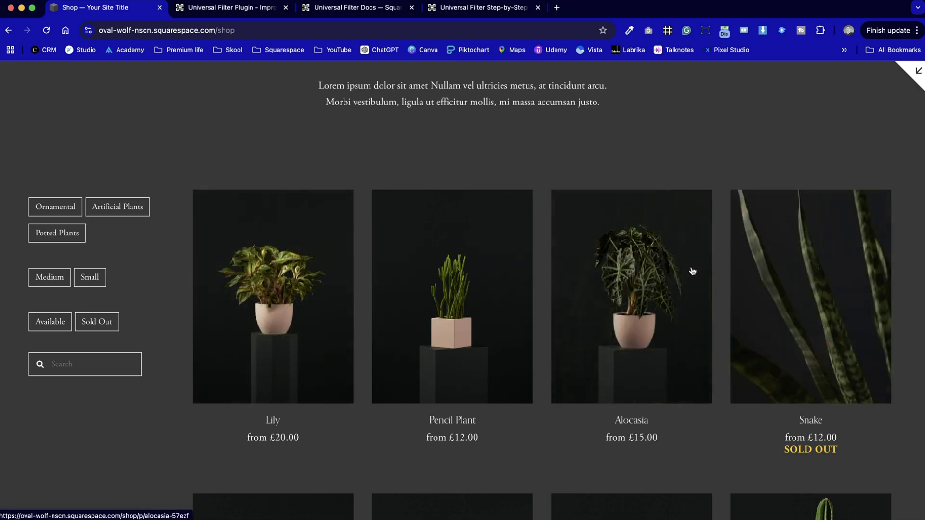
scroll(692, 268, up, 3)
scroll(692, 271, down, 2)
click(72, 302)
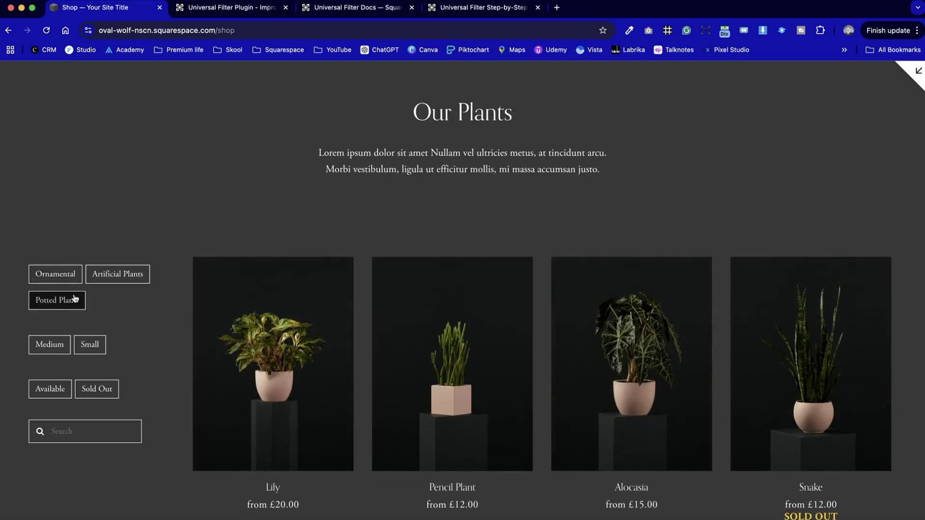
scroll(74, 295, down, 2)
click(63, 242)
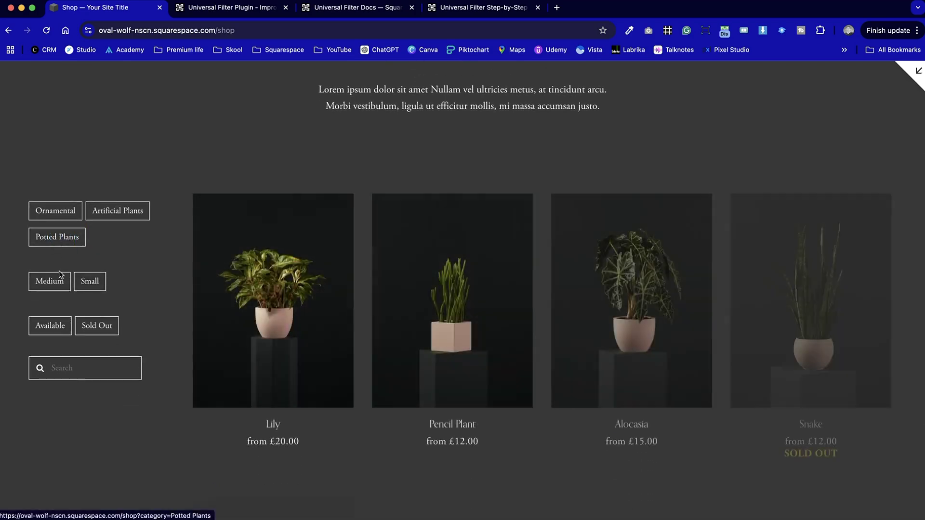
Try the Medium size filter and the Available filter on the shop grid, clearing each.
click(52, 284)
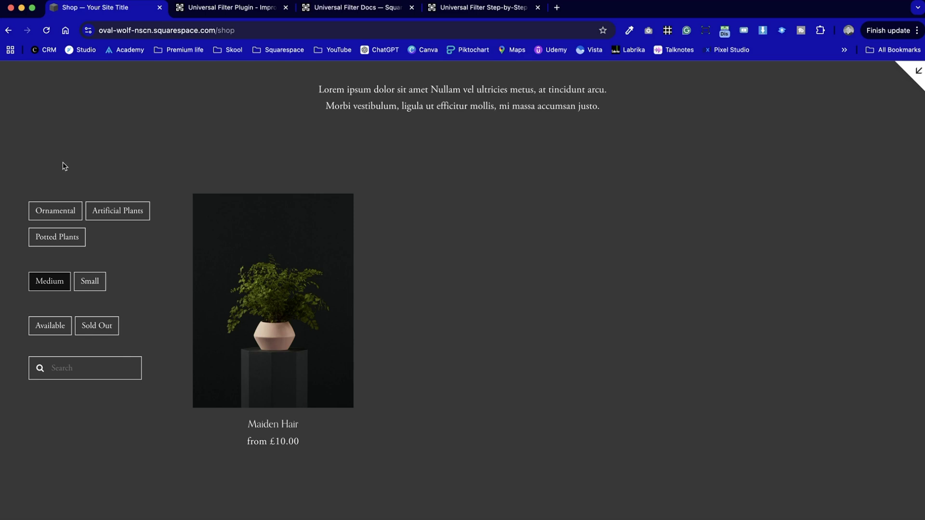
click(58, 284)
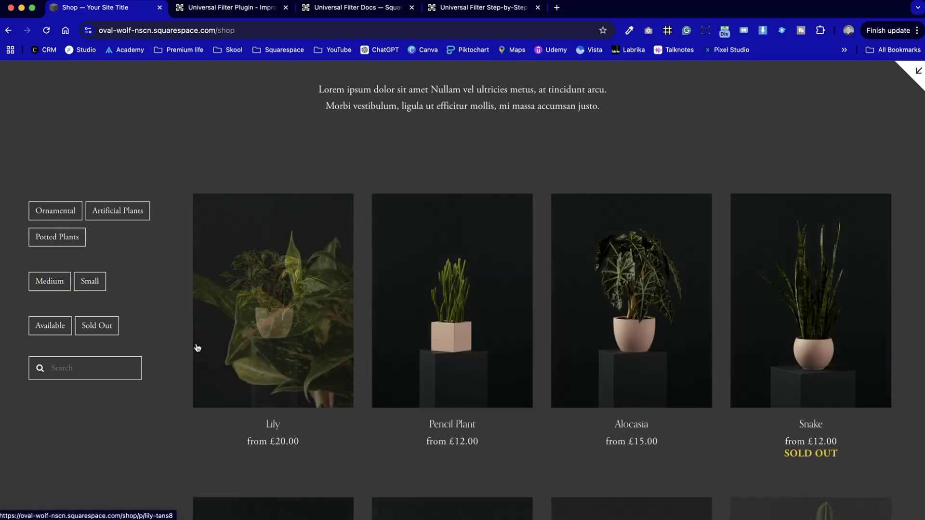
click(63, 334)
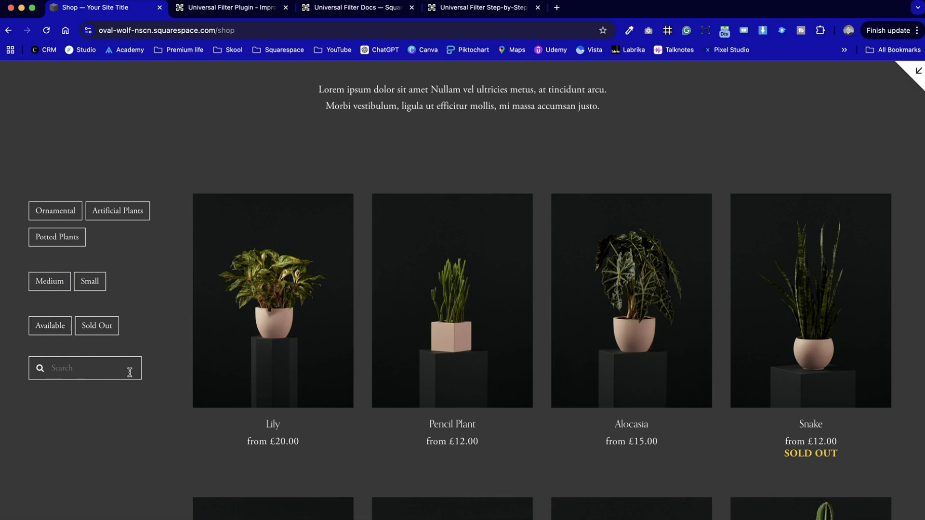
Search the shop for "Lily", clear the search, and compare the Sold Out and Available filters.
click(107, 370)
text(Lily)
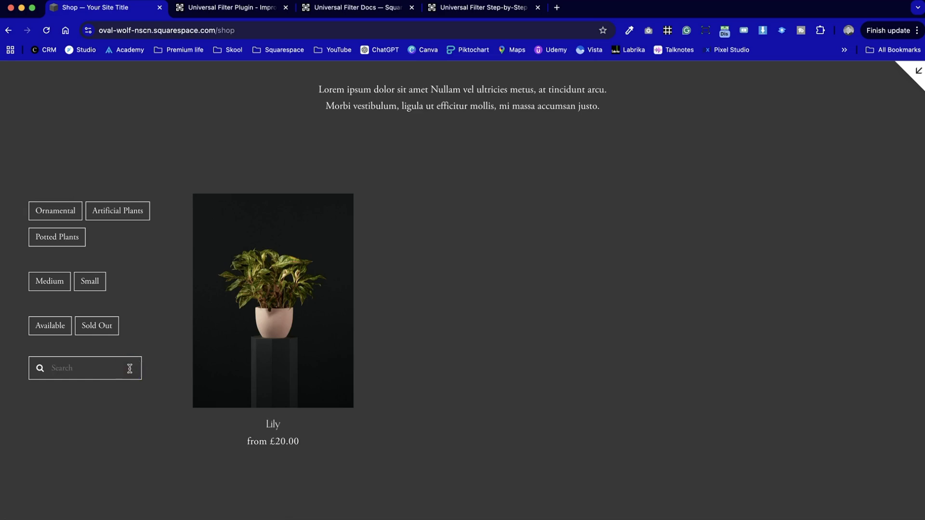
click(112, 326)
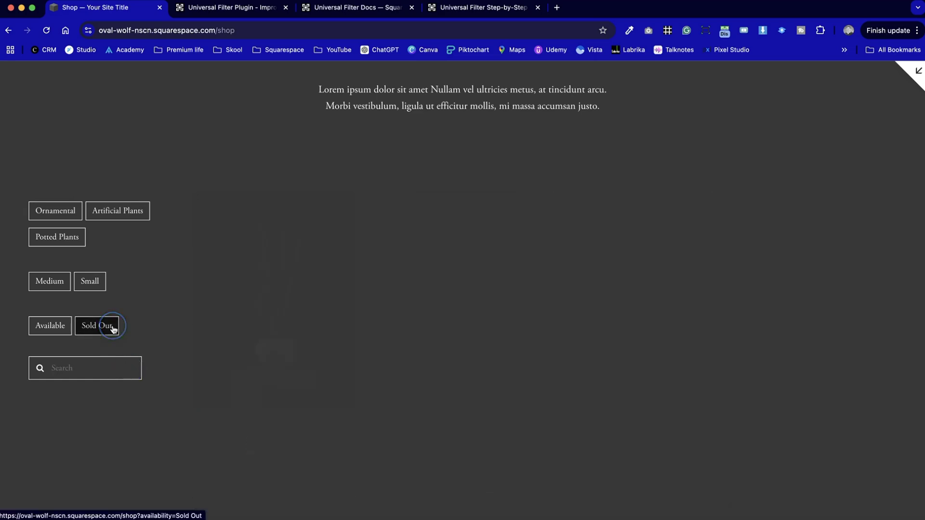
click(39, 327)
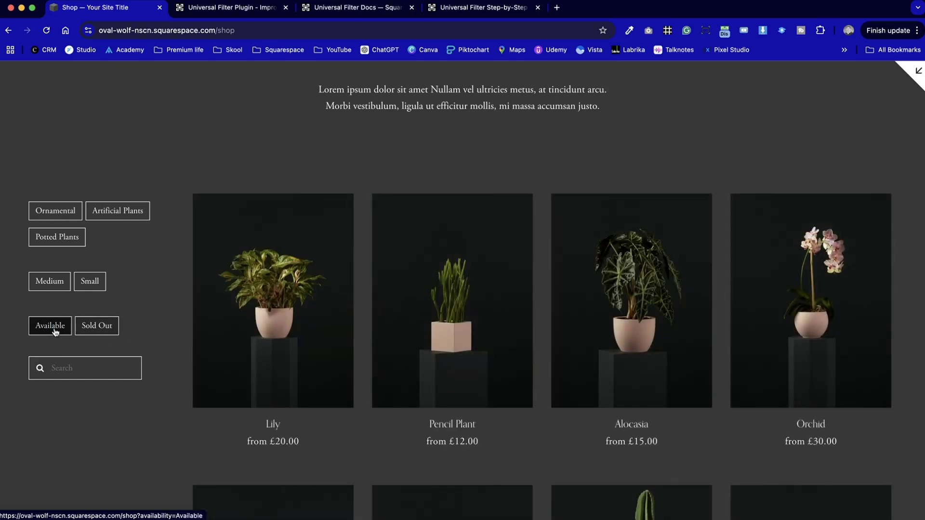
click(97, 326)
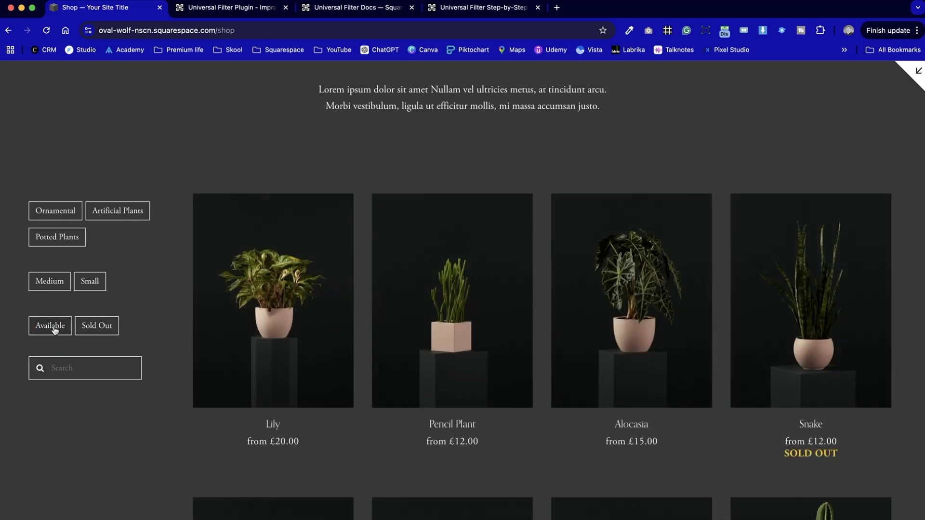
Leave the Shop page's full-screen preview and open the Products page for editing.
scroll(163, 319, up, 5)
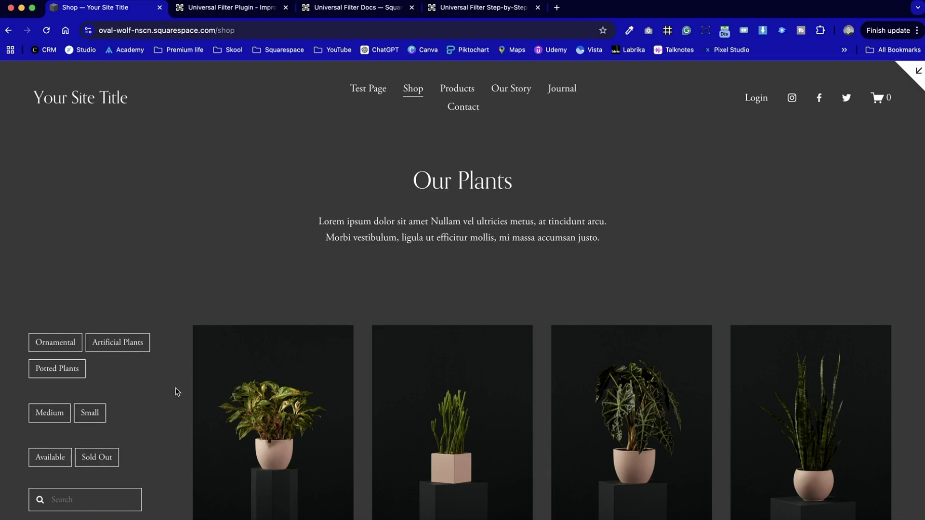
scroll(178, 392, down, 12)
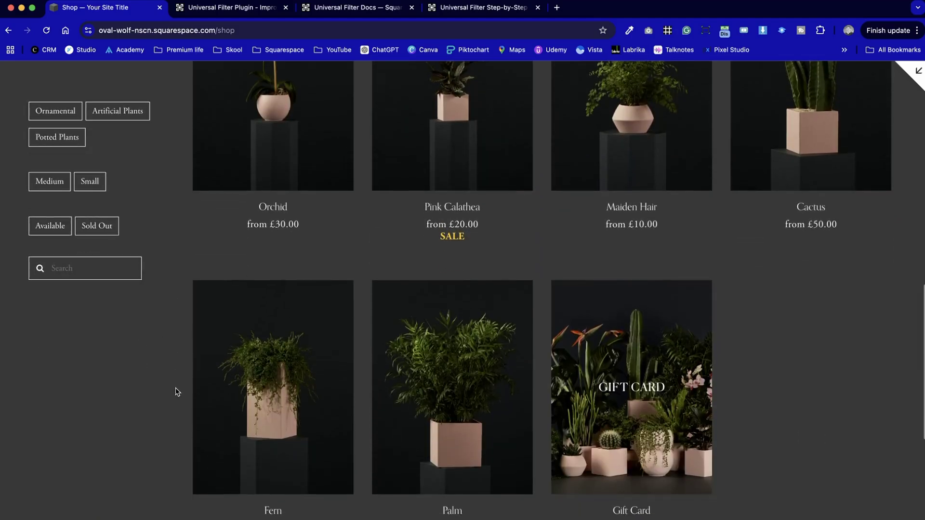
scroll(176, 390, up, 12)
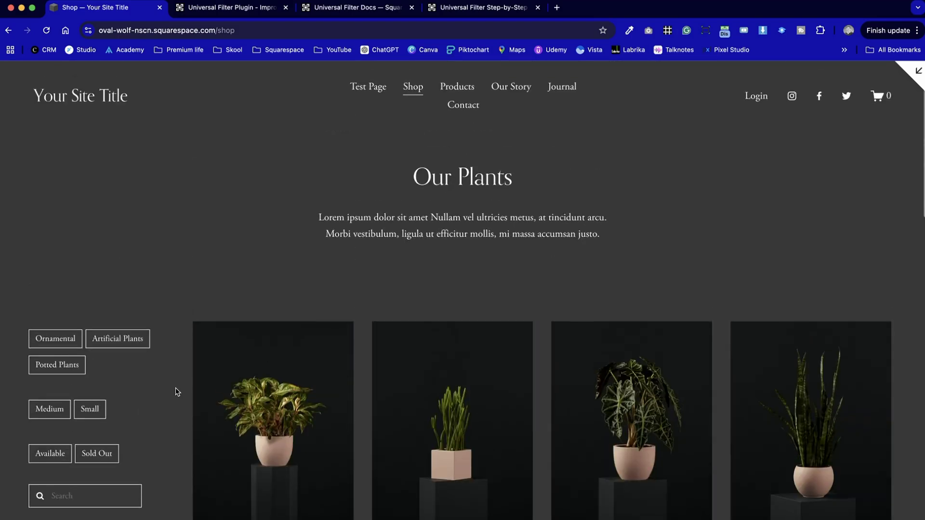
click(918, 72)
click(35, 92)
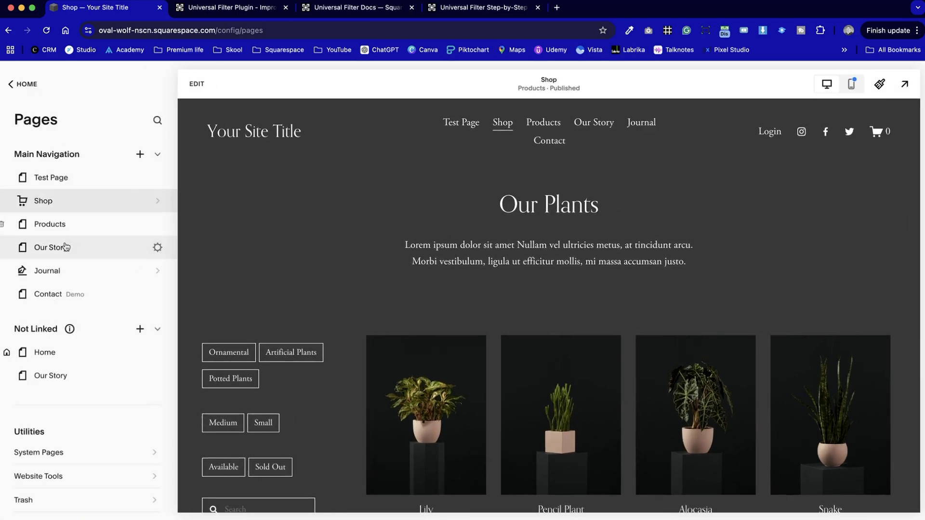
click(68, 225)
click(197, 84)
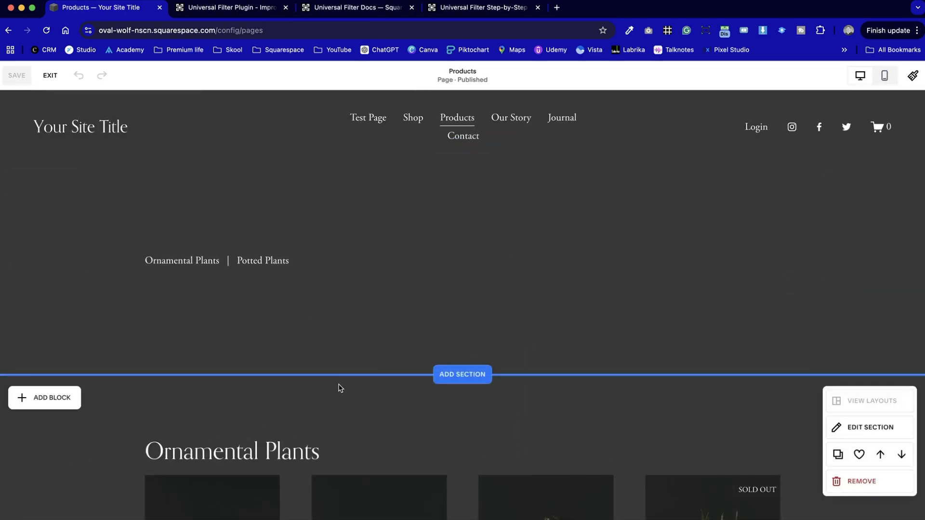
Add a Search block beneath the category links and shorten the section's height to fit it.
click(371, 306)
click(76, 186)
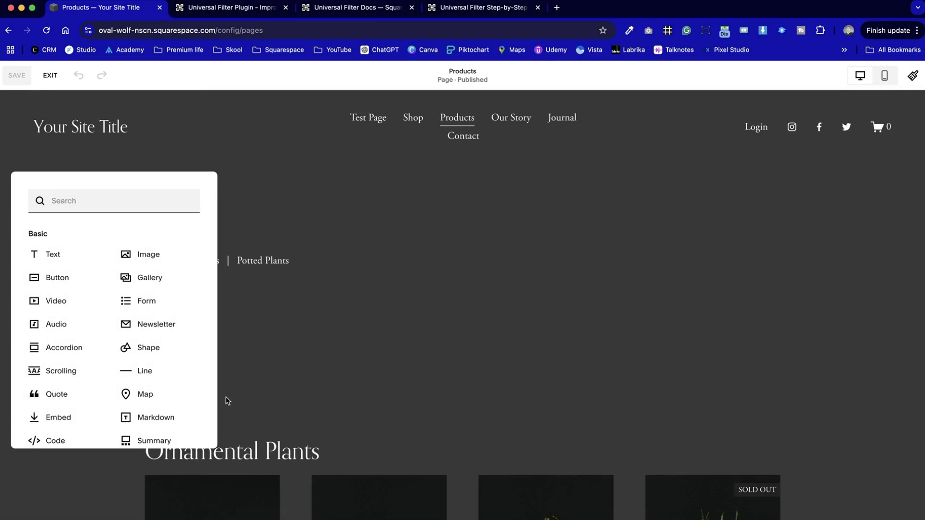
scroll(169, 371, down, 5)
scroll(168, 370, down, 6)
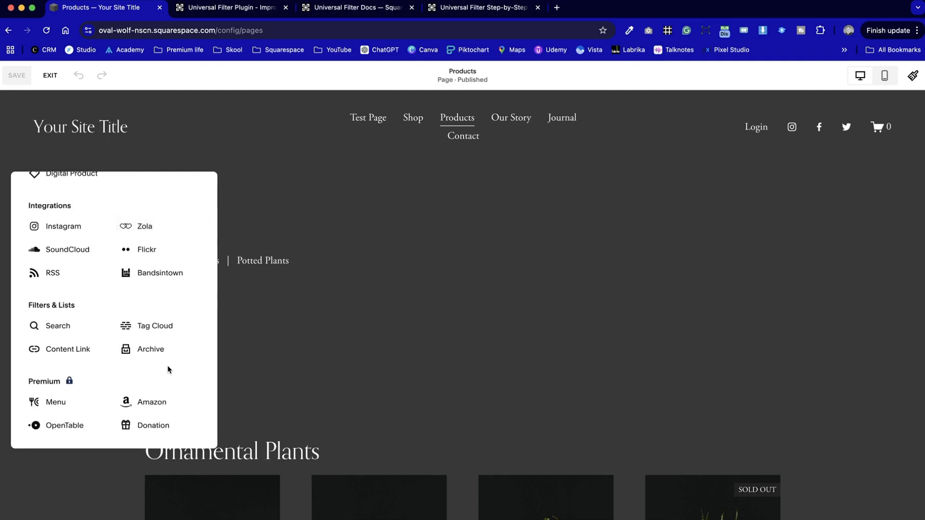
click(60, 342)
drag(250, 266, 252, 291)
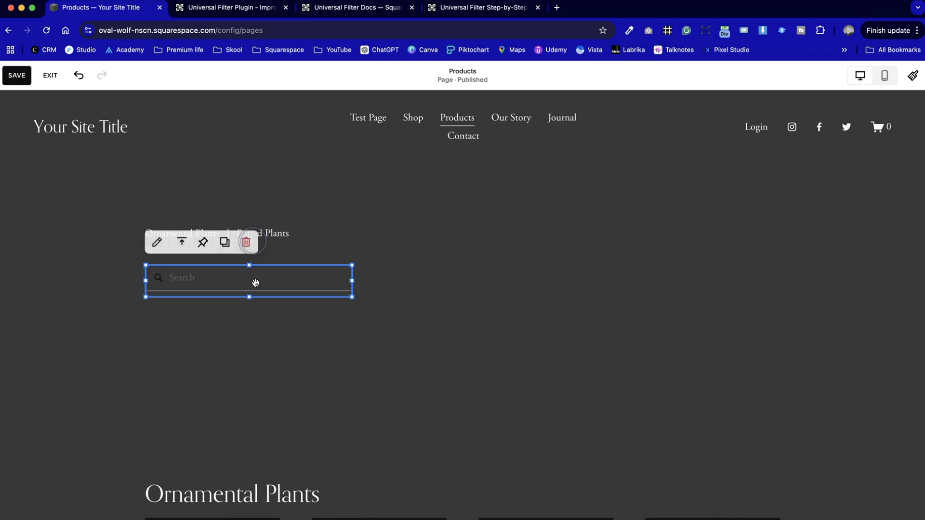
click(583, 369)
drag(796, 356, 679, 279)
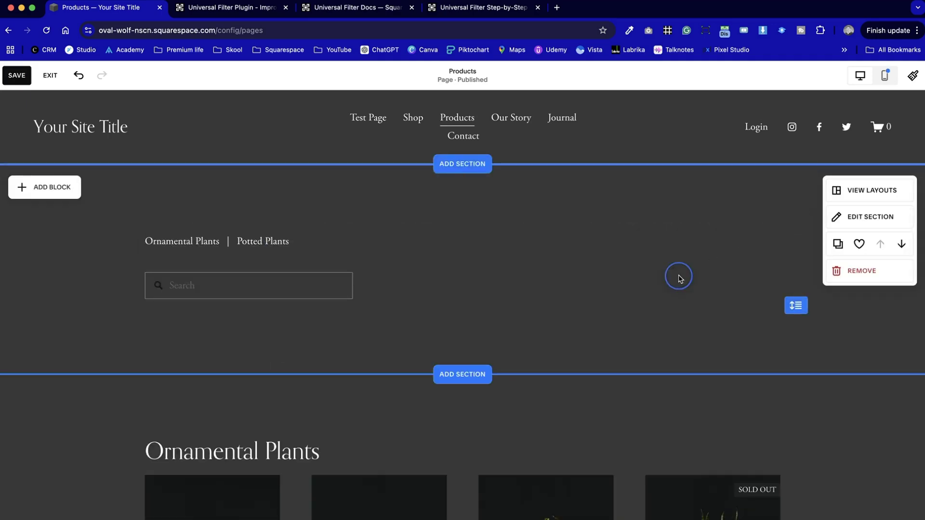
Switch the Search block to its lighter display style and limit its results to the Shop page.
click(206, 280)
click(157, 249)
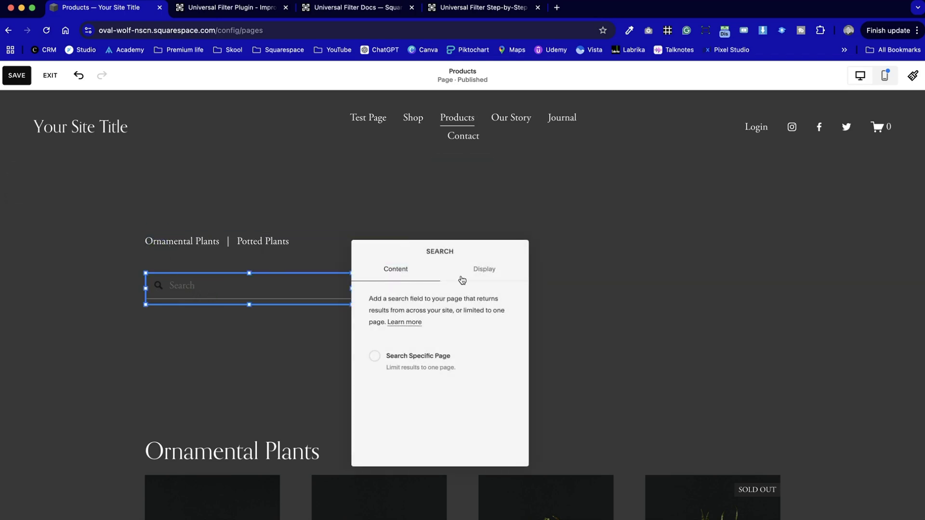
click(487, 279)
click(458, 363)
click(458, 378)
click(396, 272)
click(375, 356)
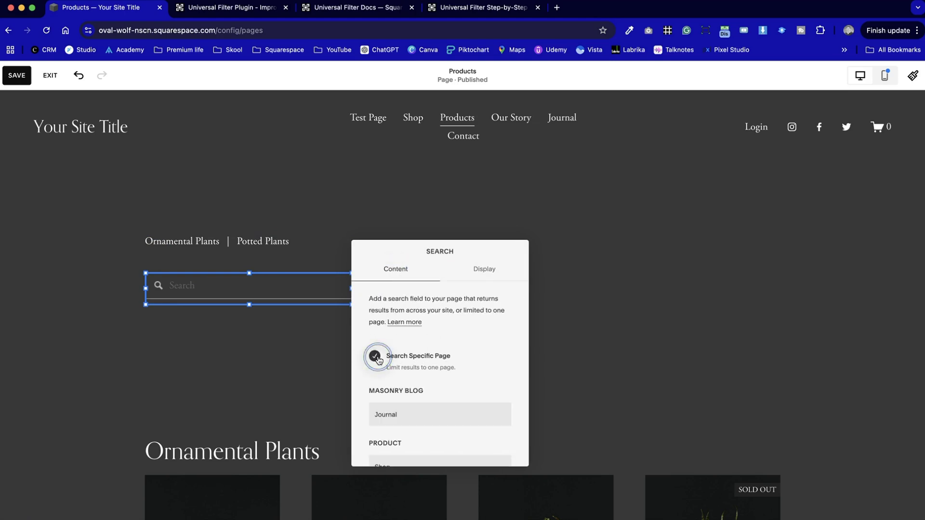
scroll(423, 416, down, 1)
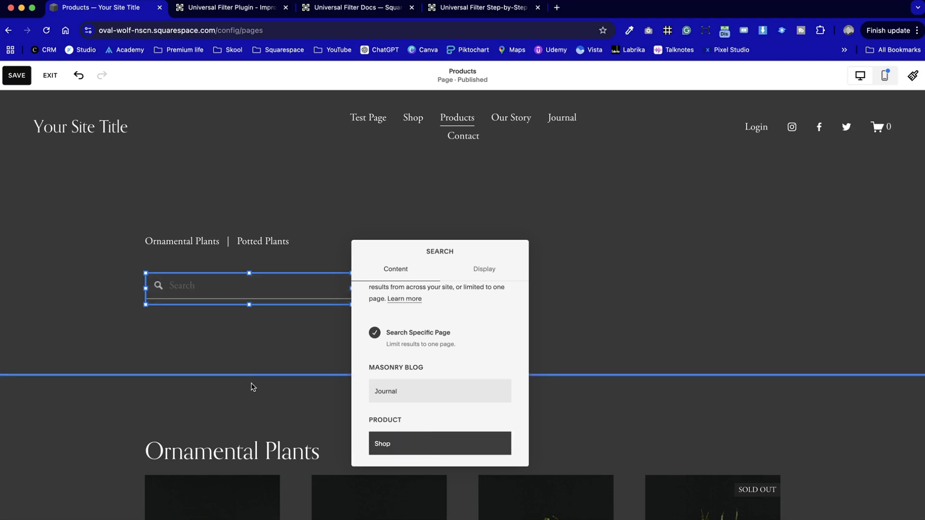
click(384, 302)
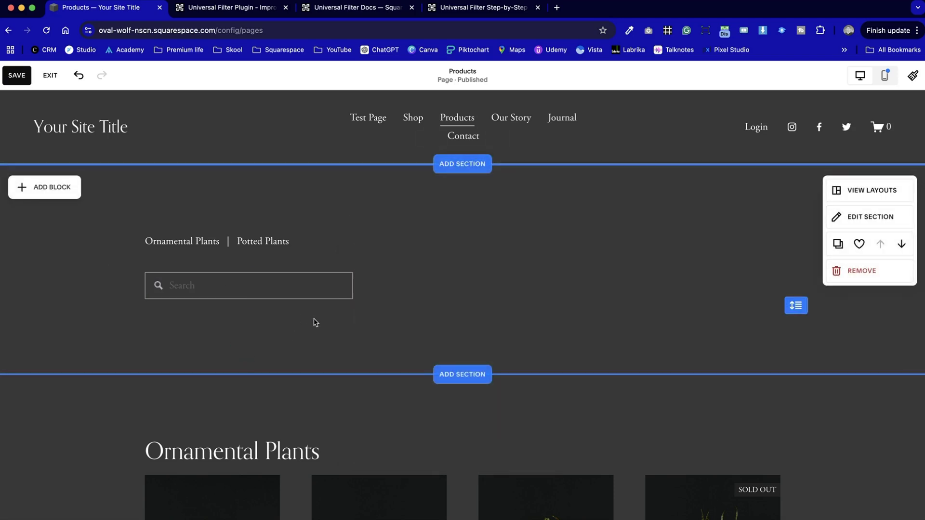
Try a Tag Cloud block beside the search field, using the Shop page as its source.
click(34, 191)
scroll(145, 428, down, 8)
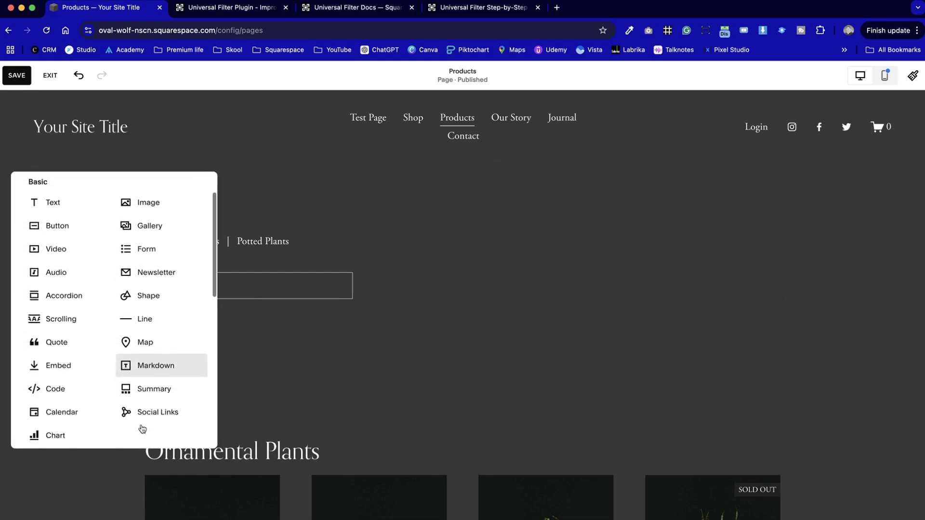
click(145, 325)
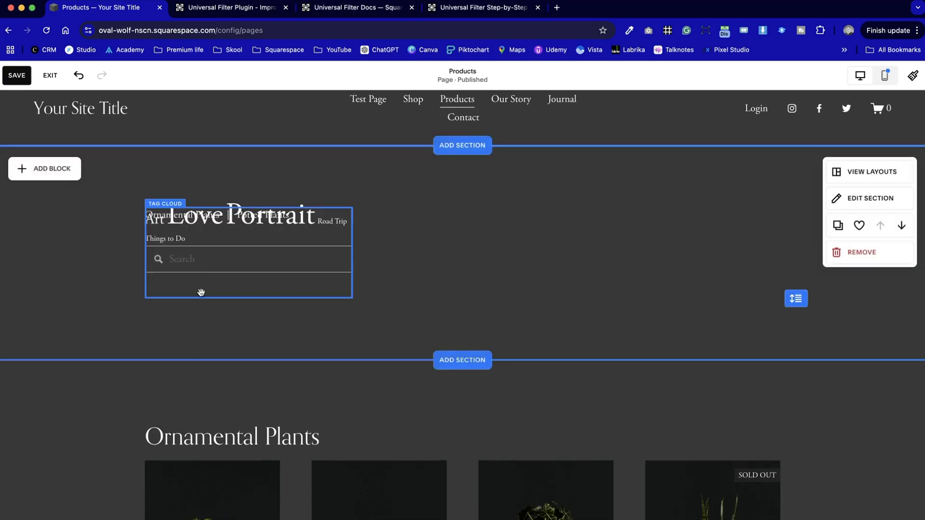
drag(203, 259, 452, 256)
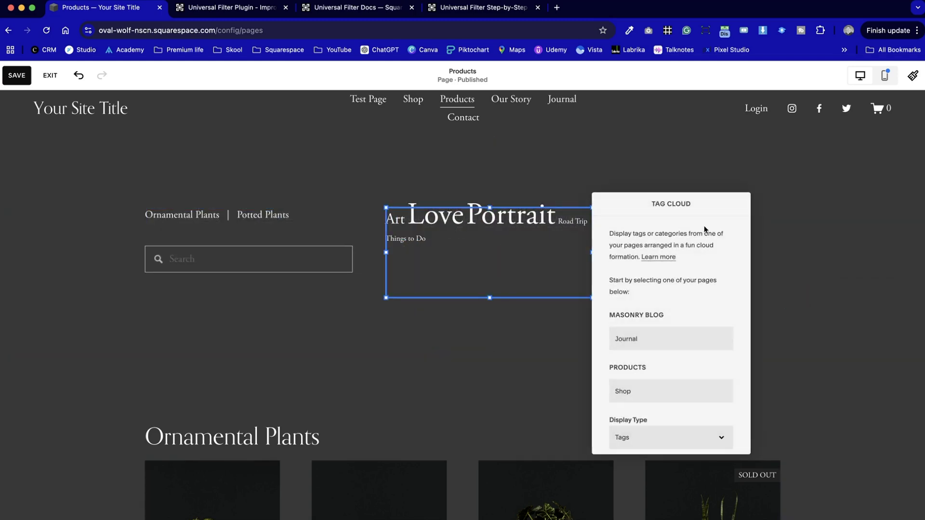
scroll(661, 352, down, 4)
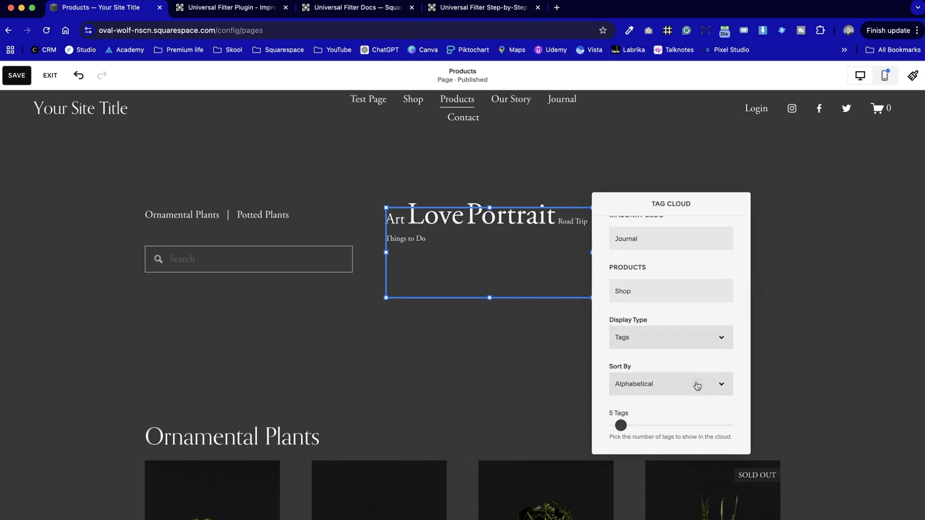
scroll(674, 357, up, 1)
click(661, 323)
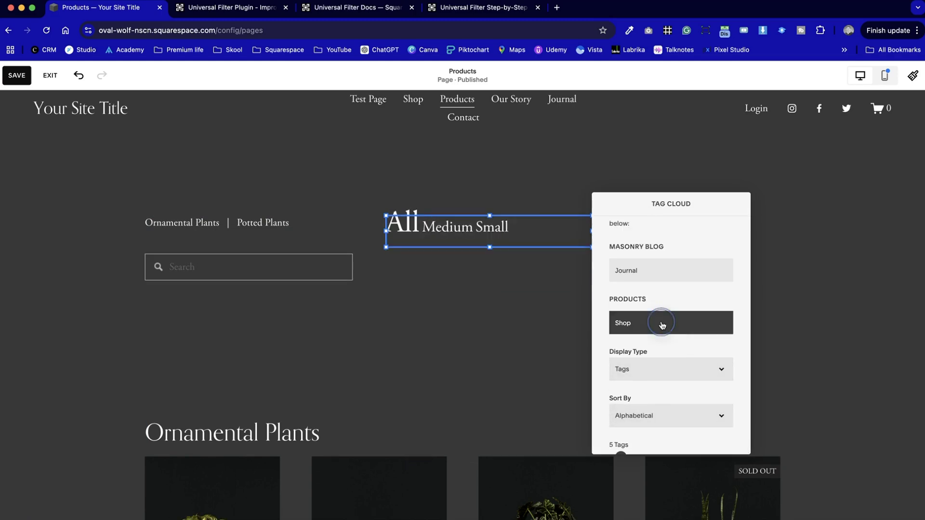
click(802, 294)
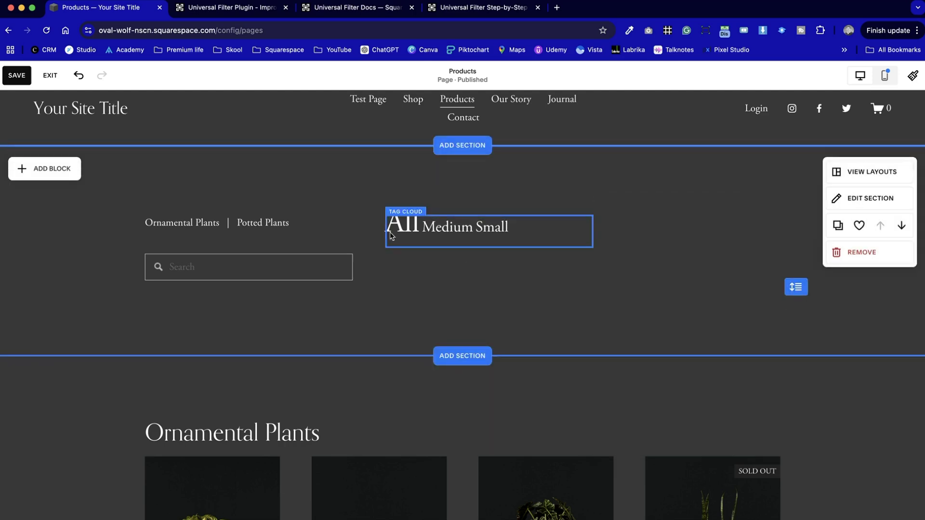
Compare the tag cloud with the product summaries below, and delete the Tag Cloud block.
scroll(542, 258, down, 8)
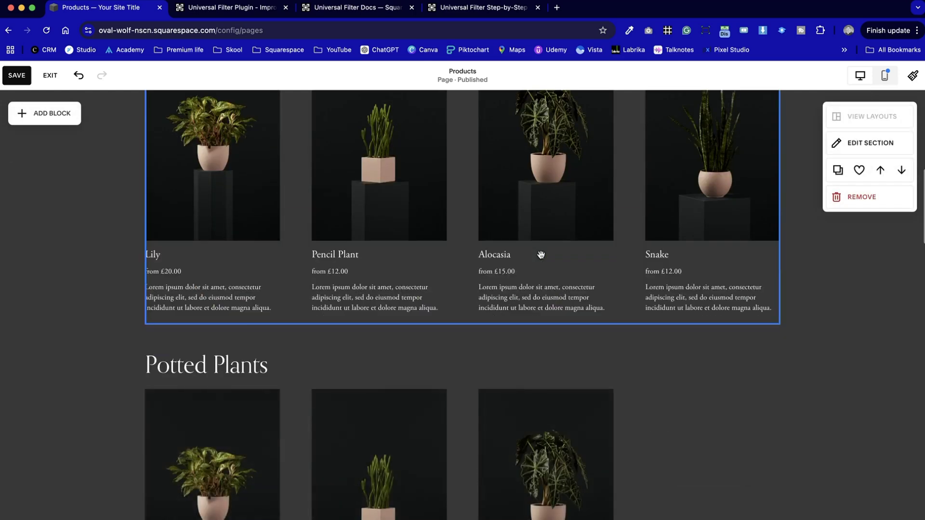
scroll(542, 257, up, 8)
click(468, 255)
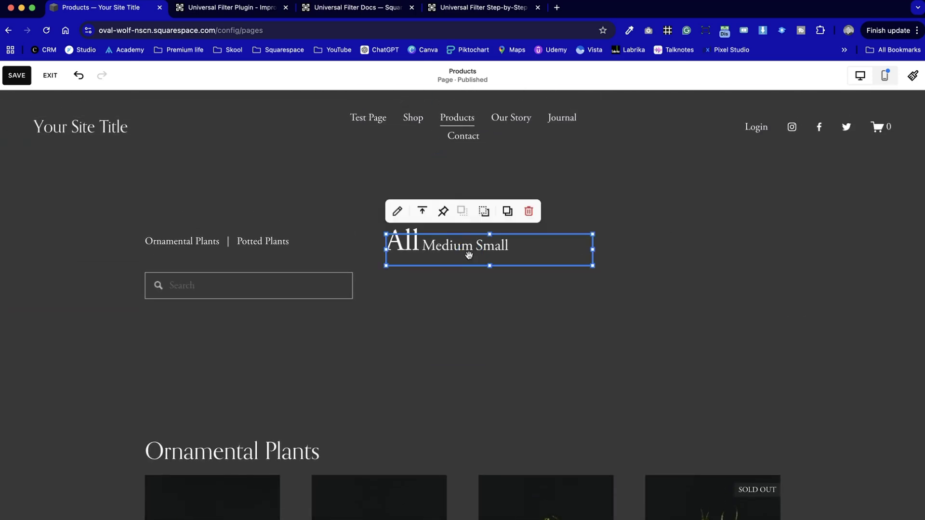
click(525, 228)
Add an Archive block to the right of the search field and use the Shop page as its source.
click(50, 186)
scroll(144, 378, down, 10)
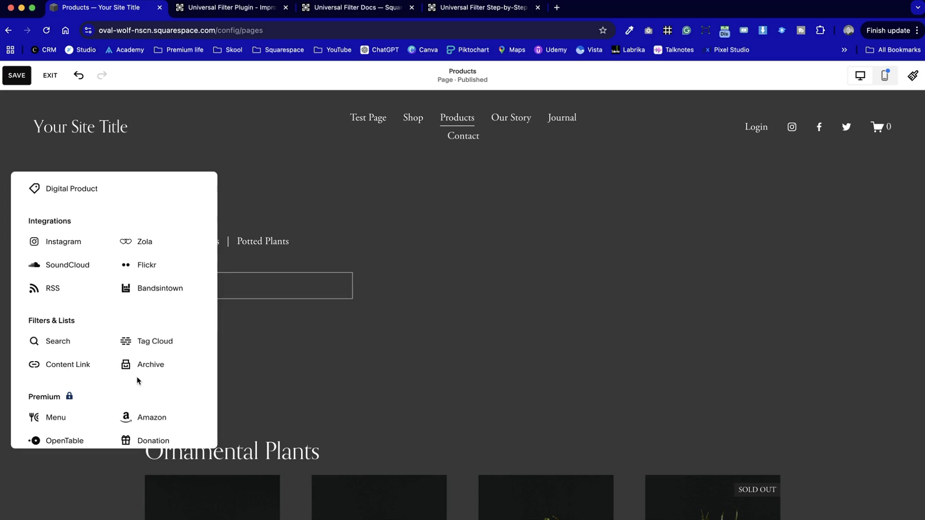
click(141, 351)
drag(195, 338, 584, 288)
click(478, 204)
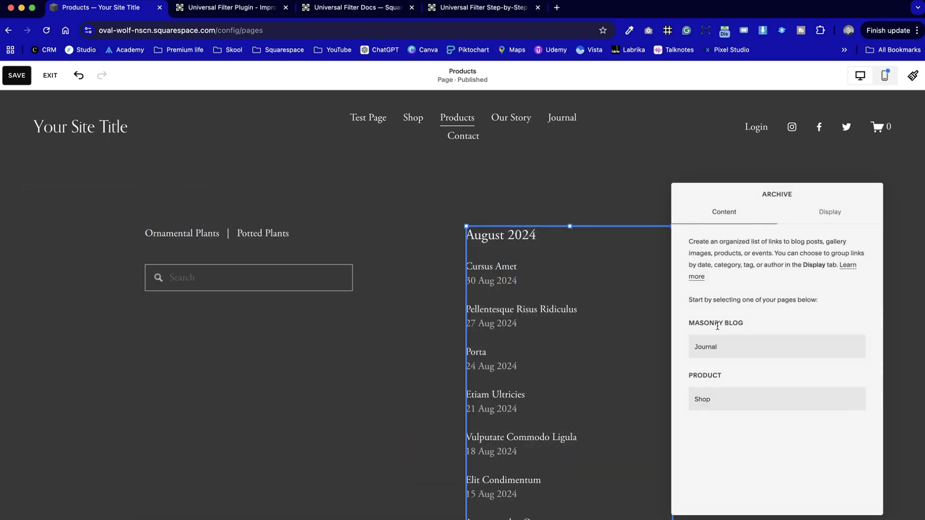
click(718, 406)
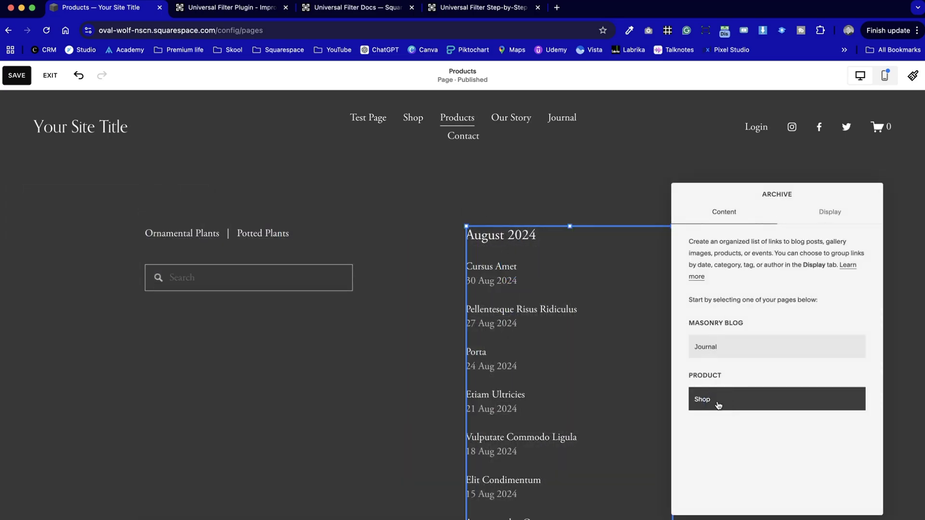
Group the Archive block's entries by Tag, keeping them sorted by Name and aligned left.
click(817, 220)
click(762, 372)
click(767, 422)
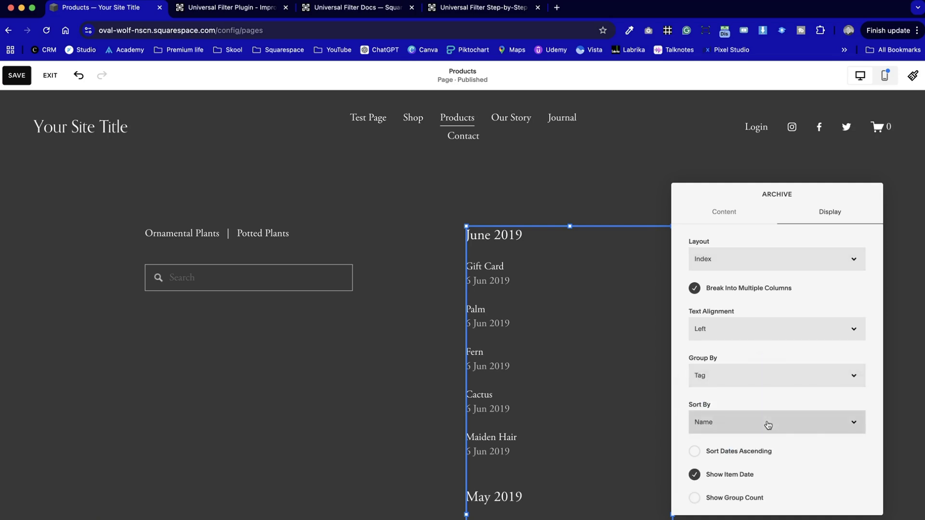
click(768, 418)
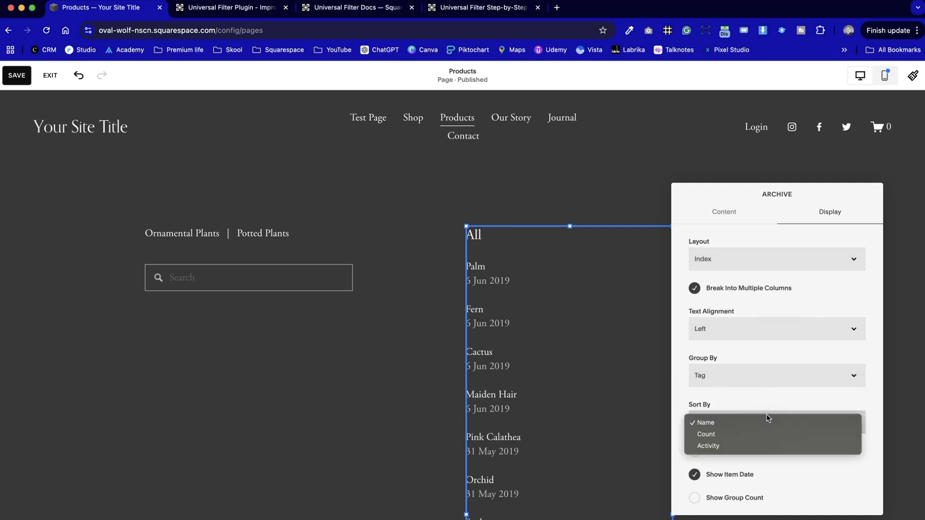
click(773, 400)
click(772, 326)
click(771, 314)
Try the List layout on the Archive block and set its layout to Dropdown.
click(772, 258)
click(771, 272)
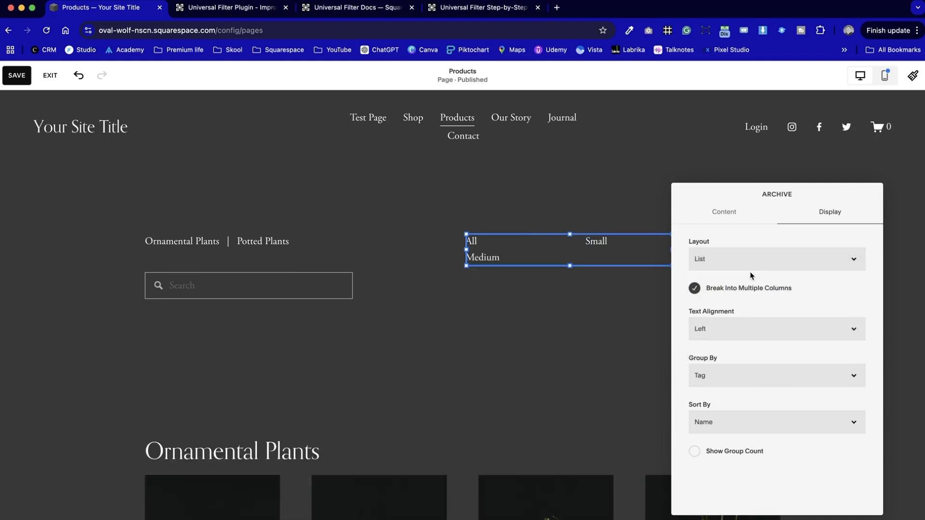
click(752, 264)
click(754, 271)
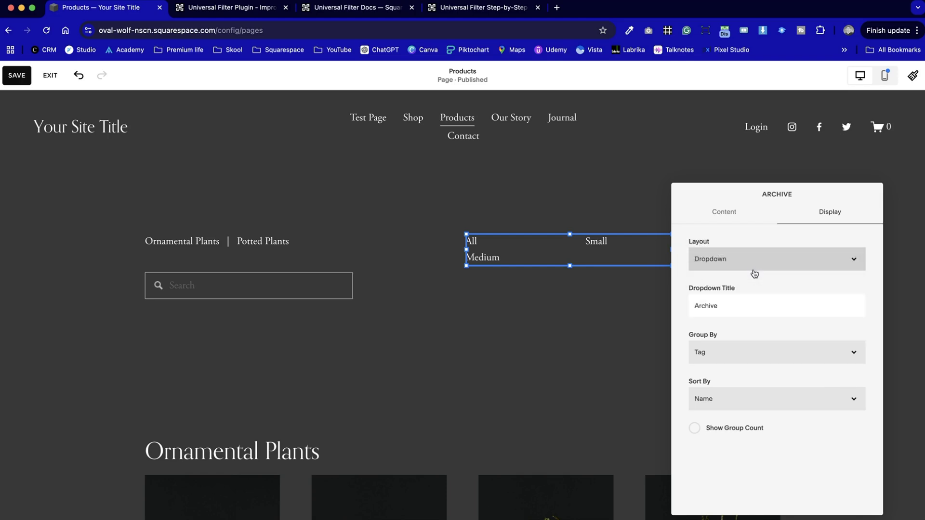
Move the Archive dropdown further right and slightly down, and set its title to "Search by size".
click(623, 365)
drag(568, 259, 622, 275)
double_click(622, 274)
click(847, 212)
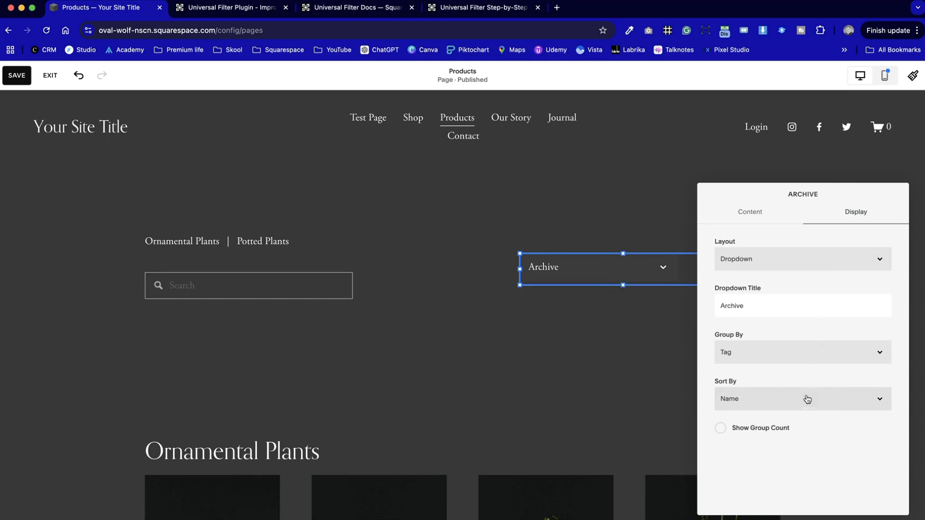
drag(771, 303, 698, 310)
click(588, 324)
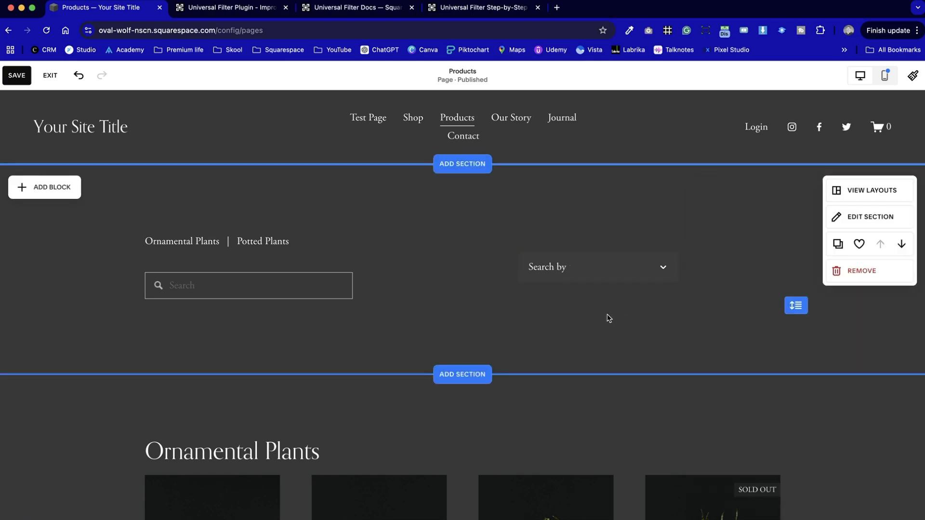
Align the Archive dropdown with the right edge of the product grid and narrow it from its left side.
drag(629, 279, 665, 284)
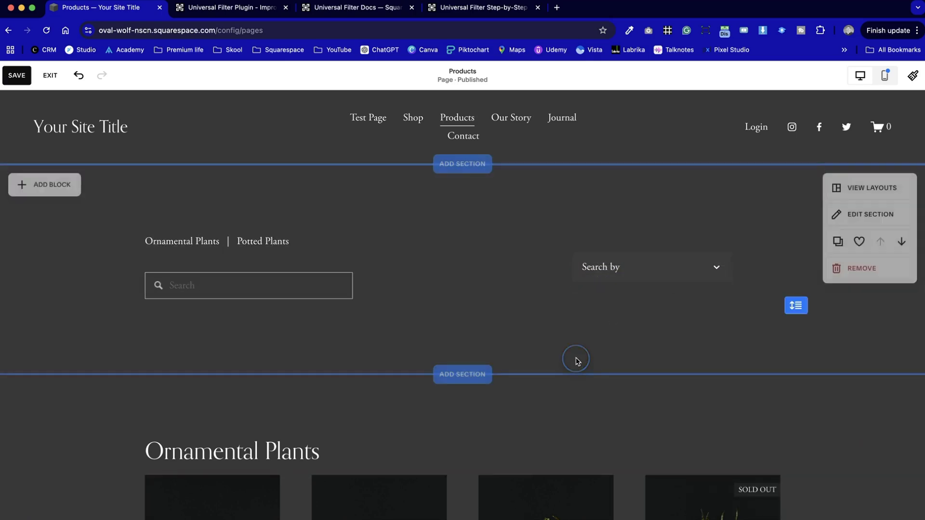
click(588, 269)
drag(588, 268, 650, 276)
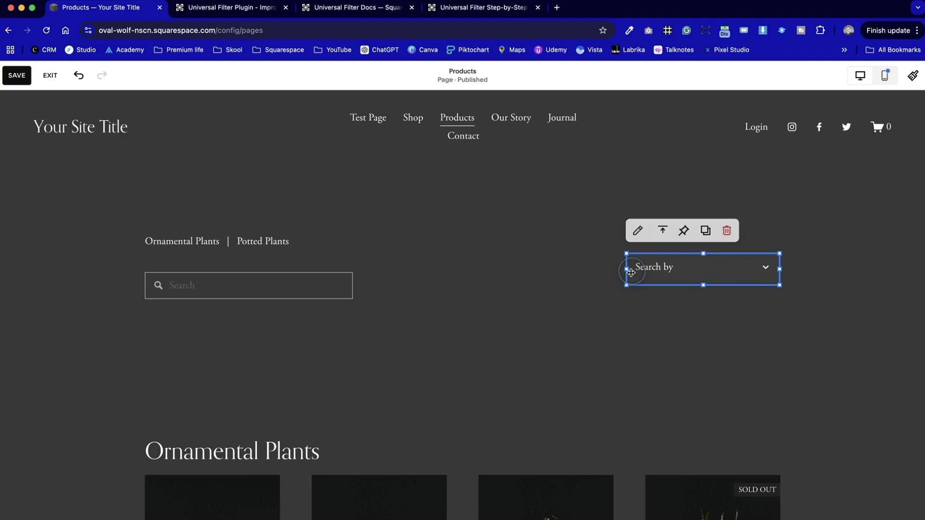
click(698, 308)
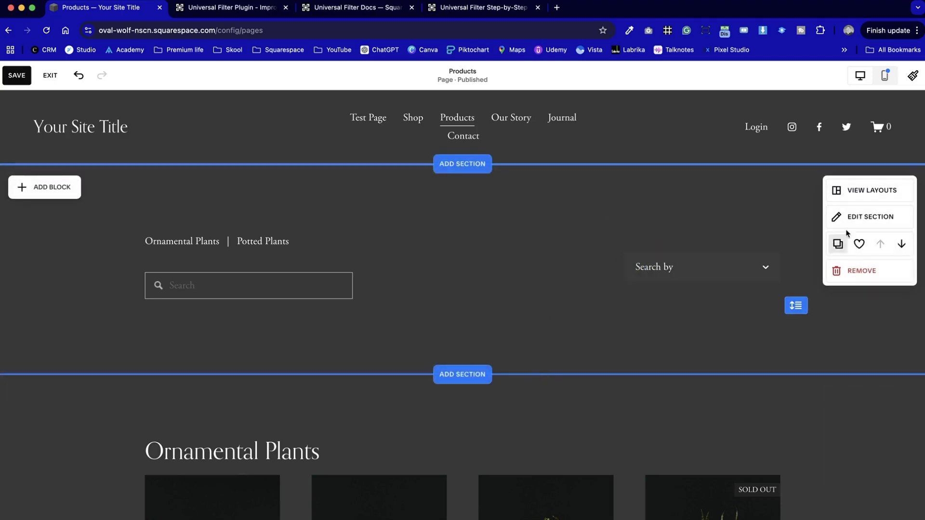
Apply the Darkest 1 color theme to the section containing the search field and dropdown.
click(872, 217)
click(856, 177)
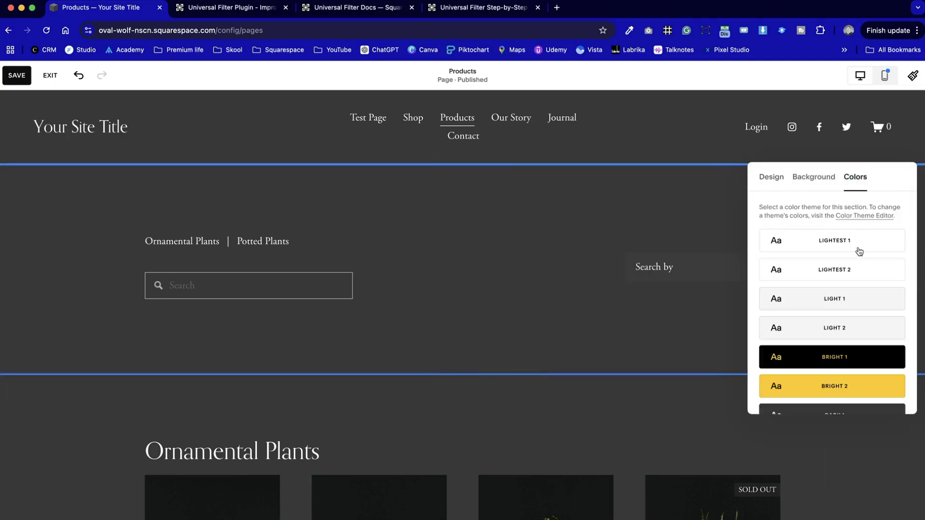
scroll(859, 364, down, 5)
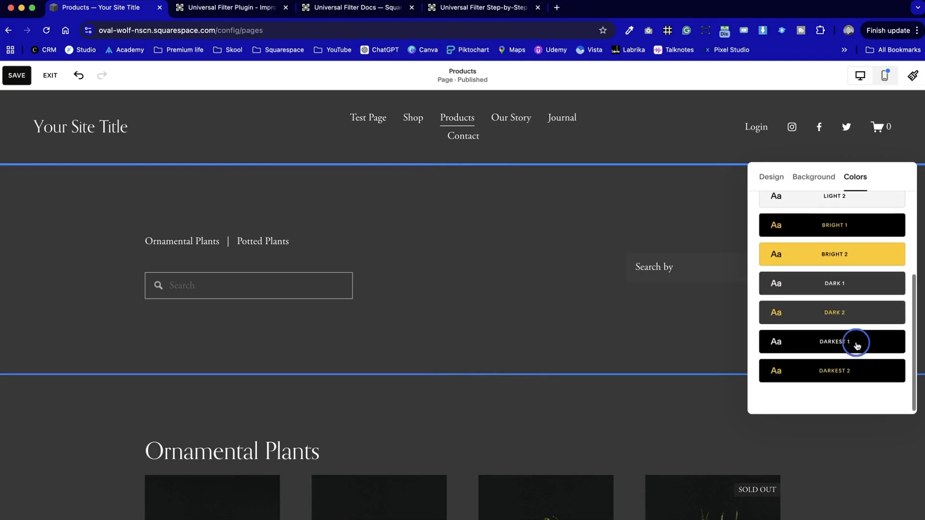
click(856, 342)
click(622, 326)
Check the Archive dropdown's display and content settings, and shift the block slightly left.
double_click(694, 273)
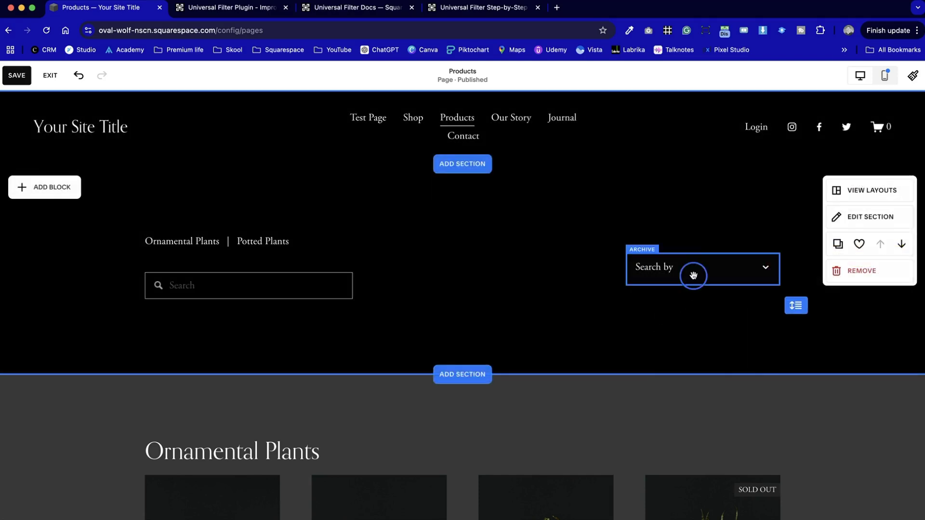
click(848, 210)
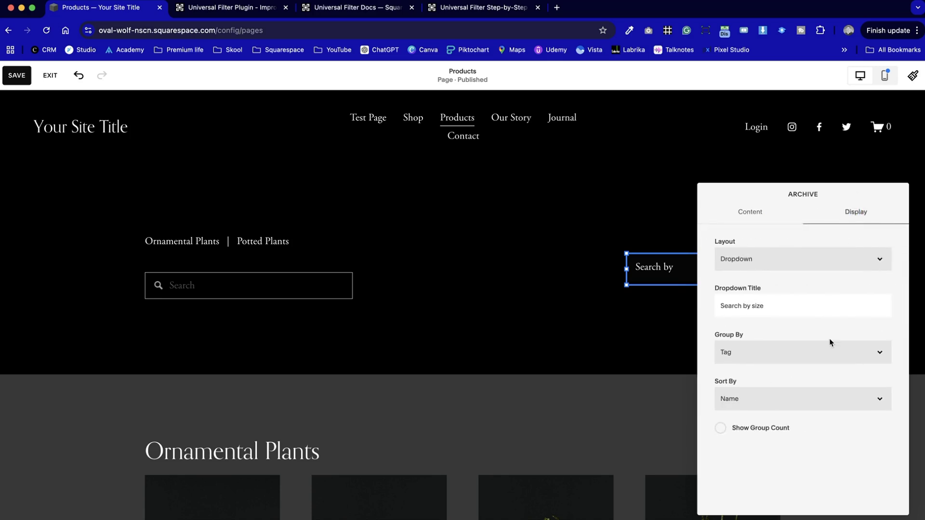
click(755, 215)
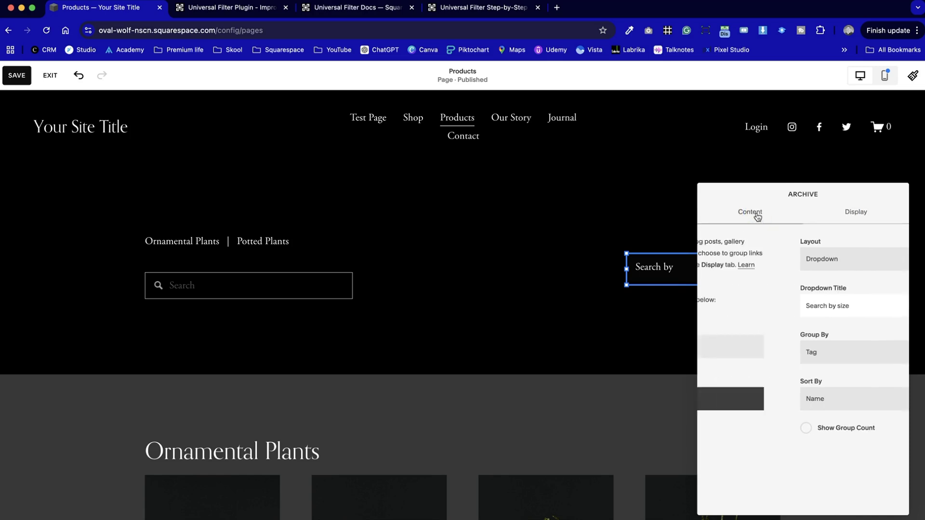
click(606, 301)
drag(707, 272, 681, 271)
click(485, 268)
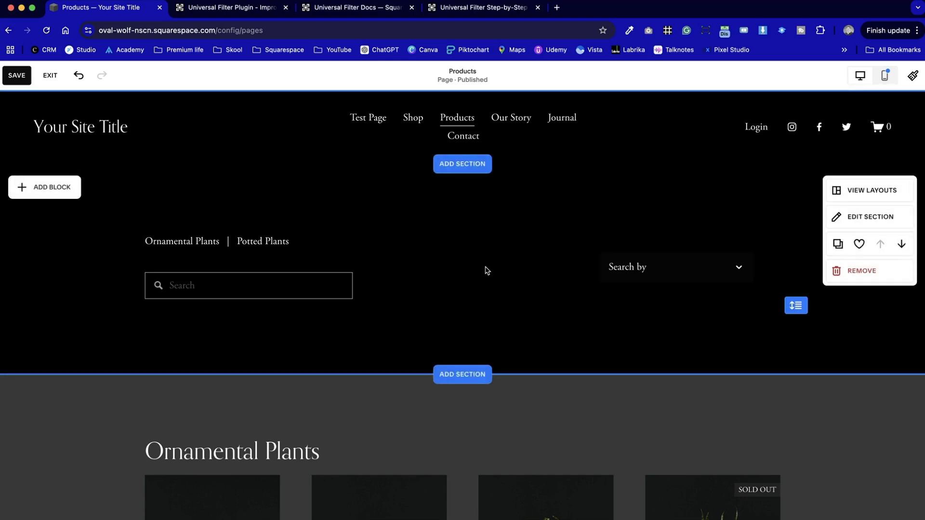
Add a shape block to the filter section and resize it to span the full product-grid width and cover the filter blocks.
click(67, 190)
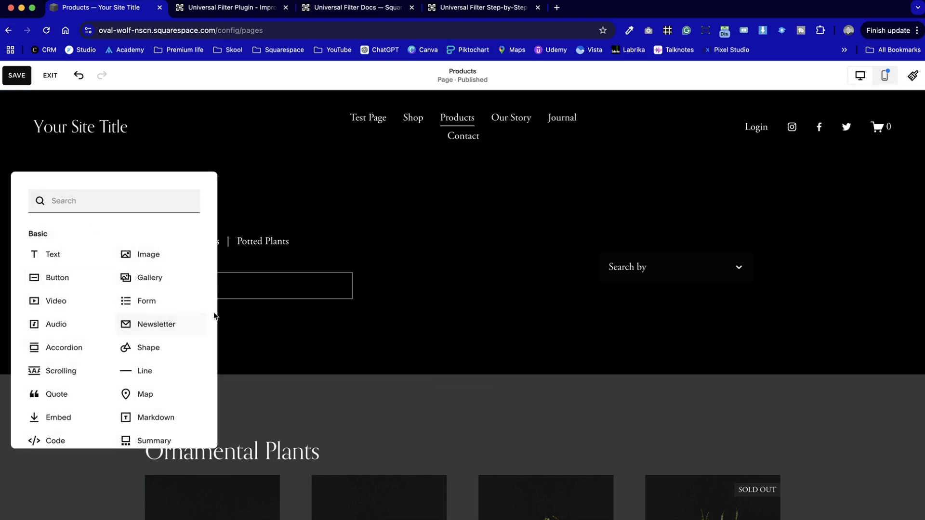
scroll(144, 370, down, 2)
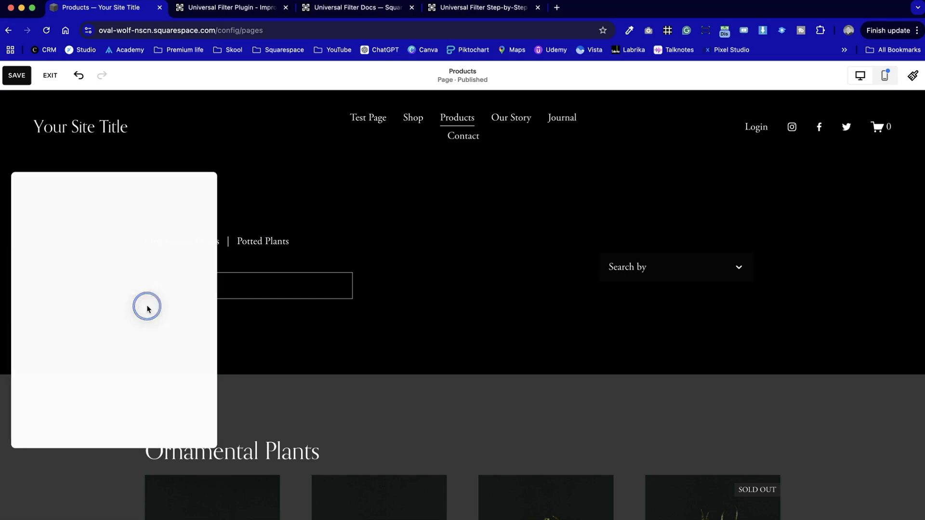
click(145, 303)
drag(292, 303, 692, 287)
drag(622, 275, 547, 280)
drag(662, 334, 665, 305)
drag(544, 269, 87, 267)
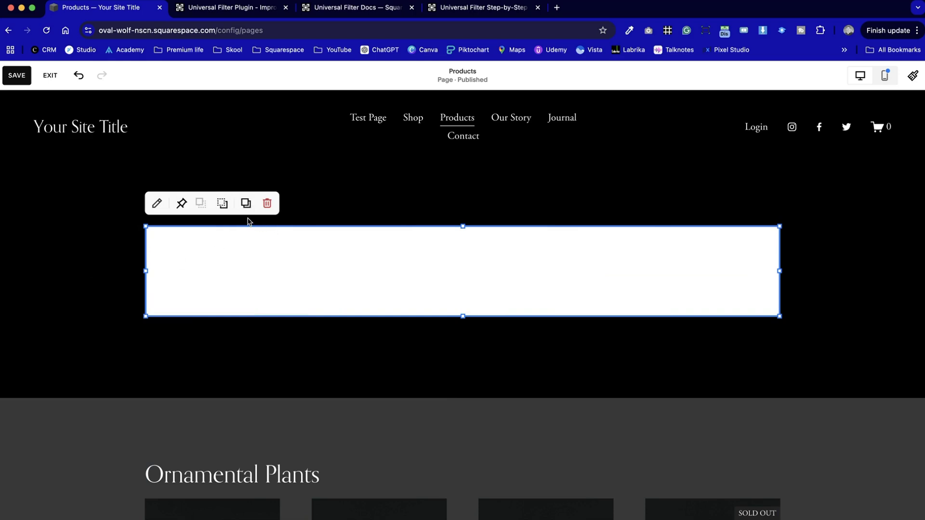
Send the shape behind the filter blocks and fill it with the dark gray palette color.
click(403, 284)
click(156, 203)
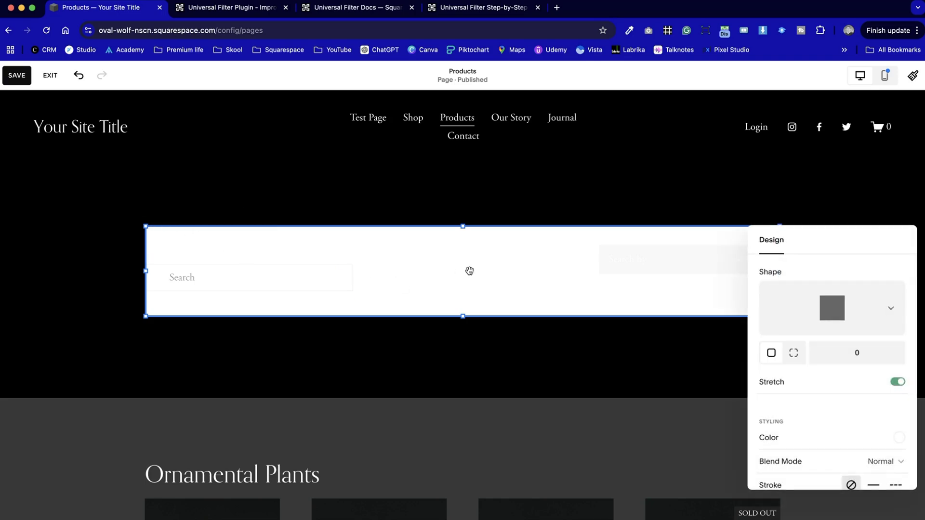
drag(788, 258, 414, 188)
click(525, 366)
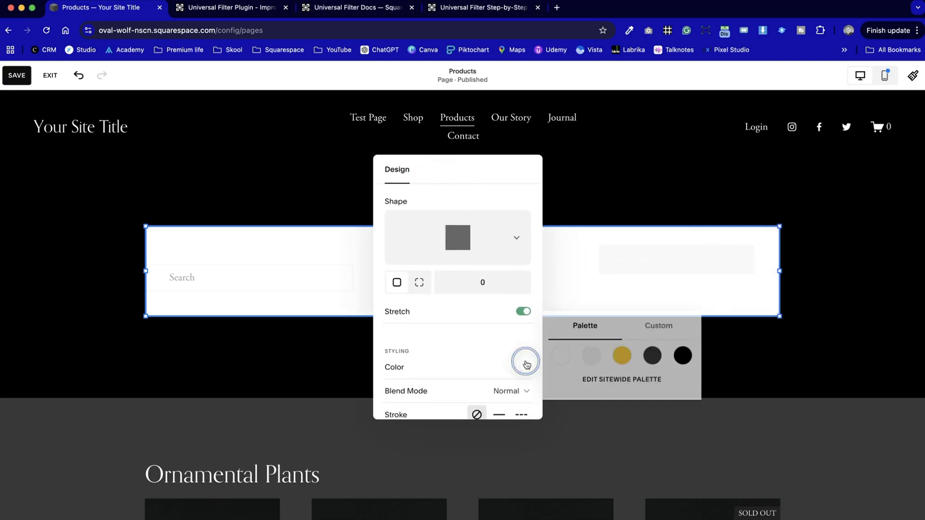
click(651, 356)
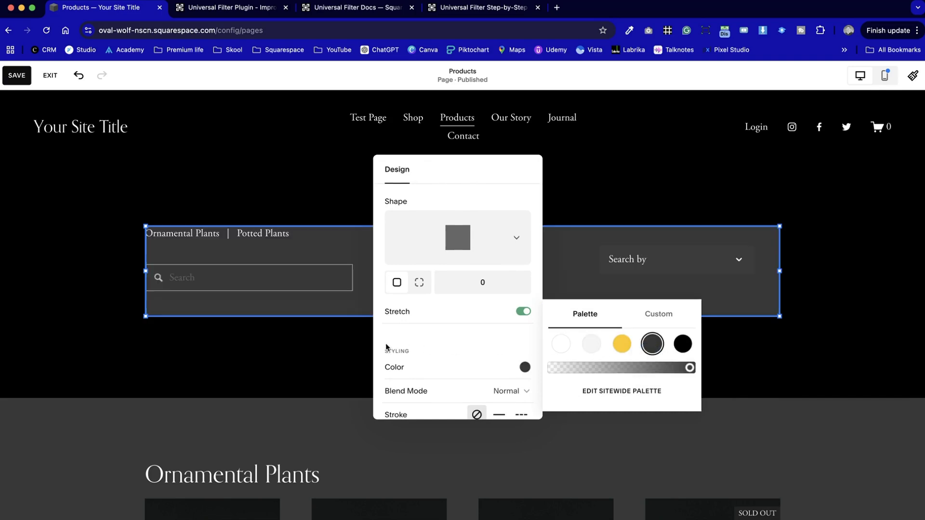
click(68, 264)
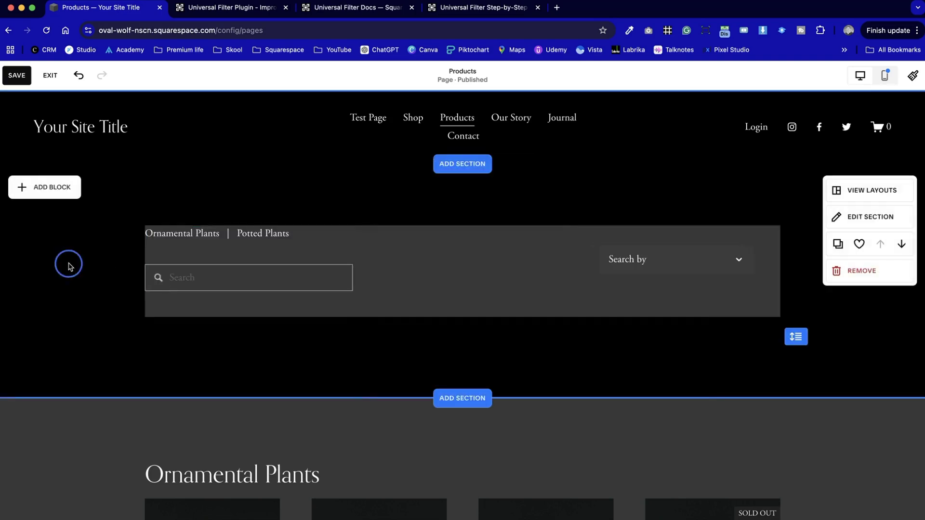
Shift the search field and category links one column inward from the shape's left edge, and bottom-align the links text.
click(644, 265)
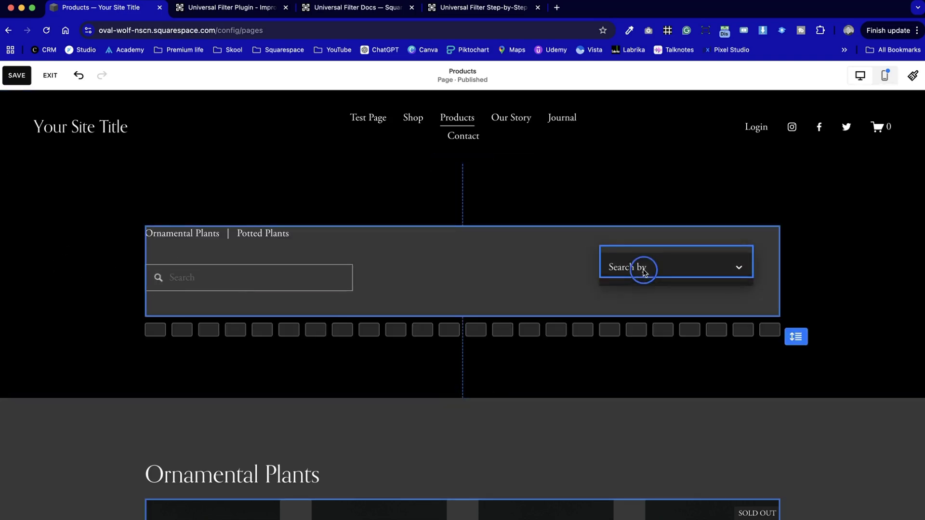
click(504, 372)
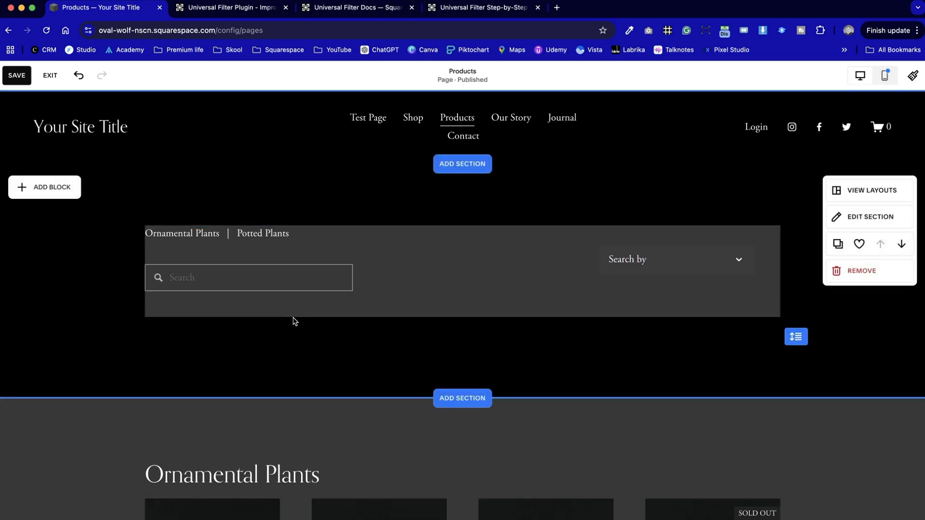
drag(276, 286, 303, 287)
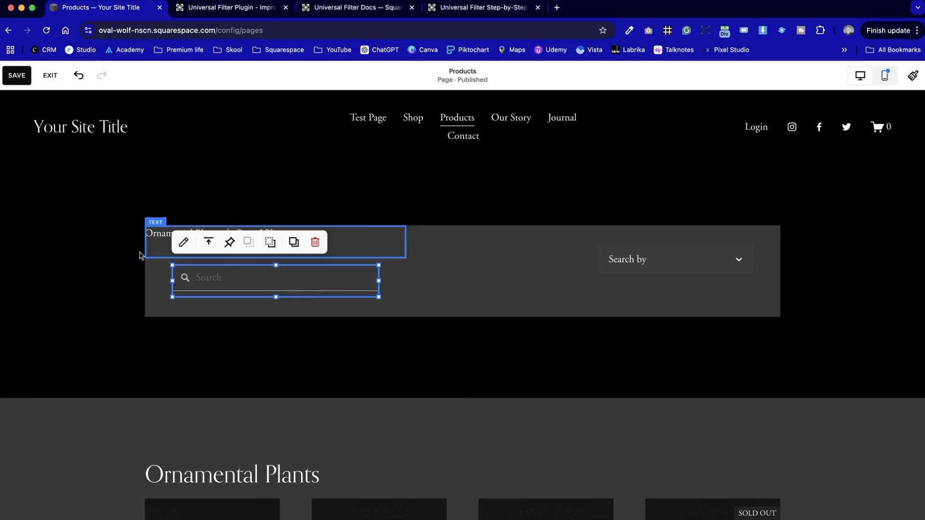
drag(167, 235, 195, 236)
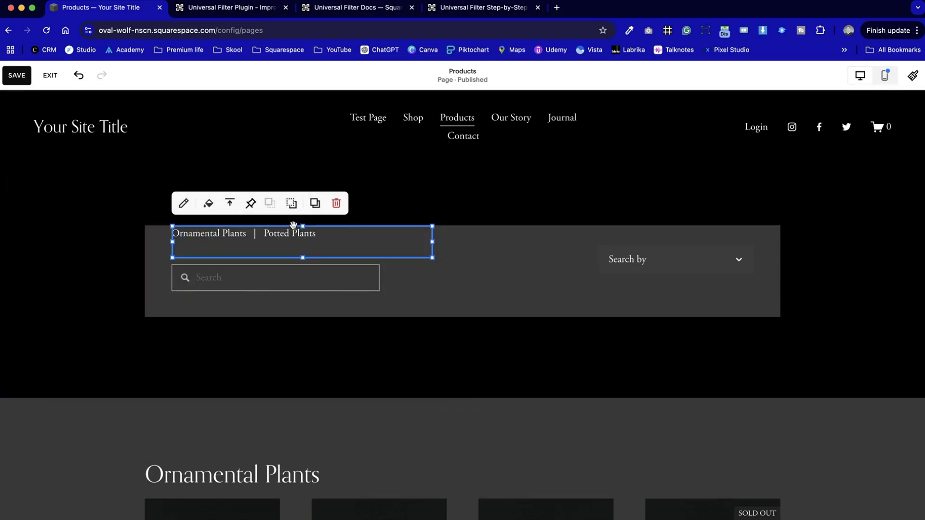
click(231, 203)
click(253, 230)
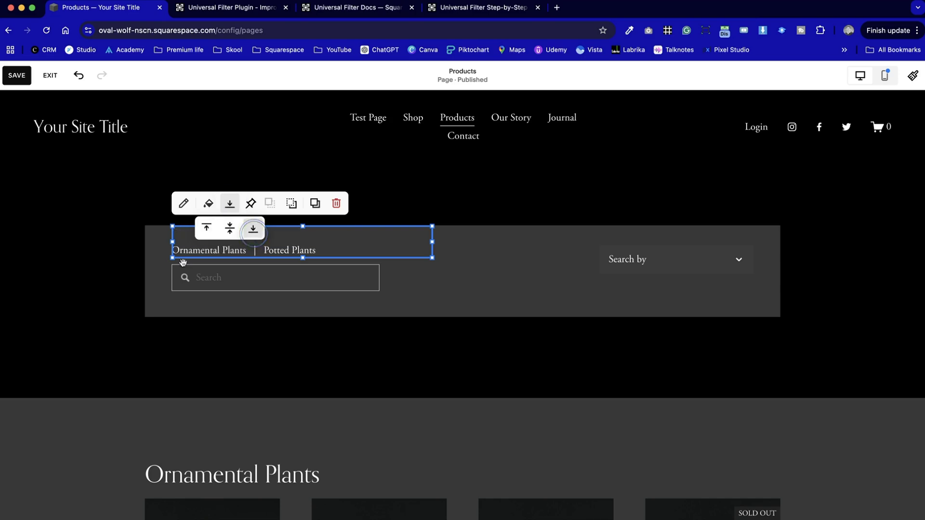
click(37, 261)
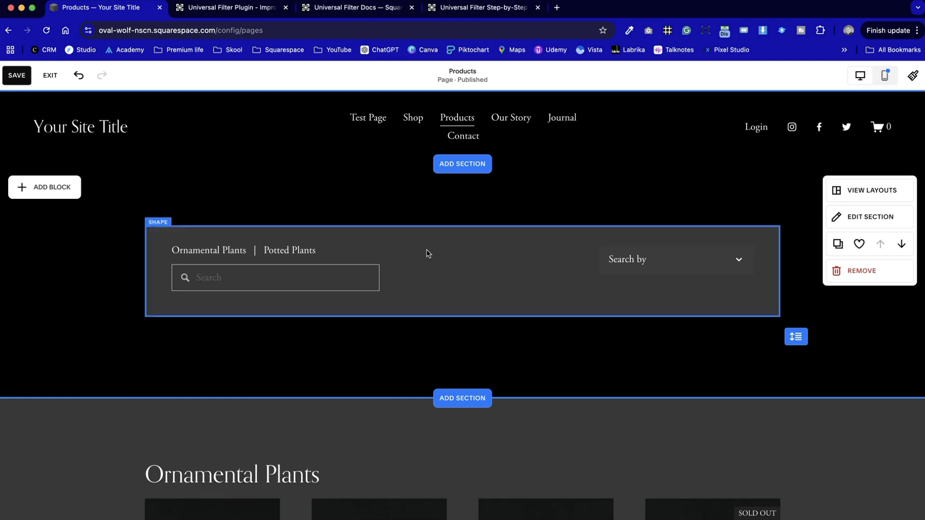
Extend the Archive dropdown block one row downward and align its content to the vertical middle.
click(628, 272)
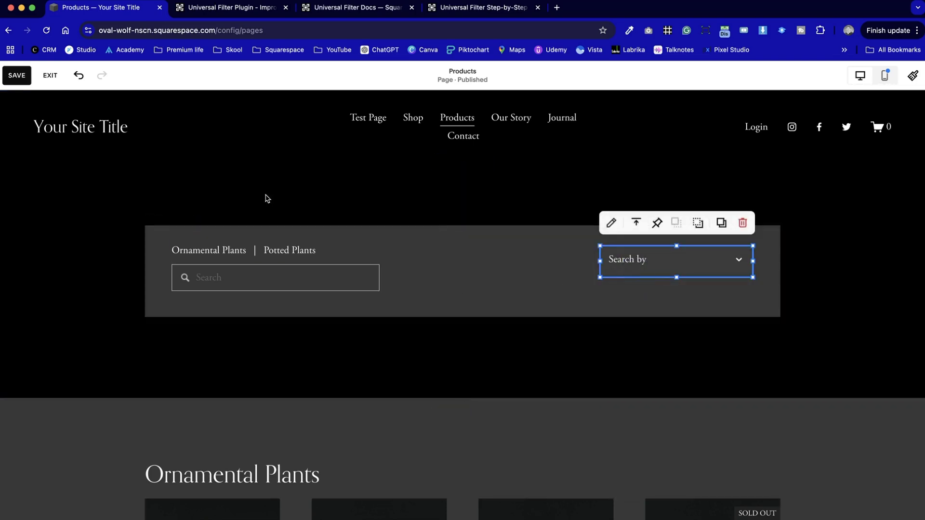
drag(677, 278, 676, 298)
click(688, 346)
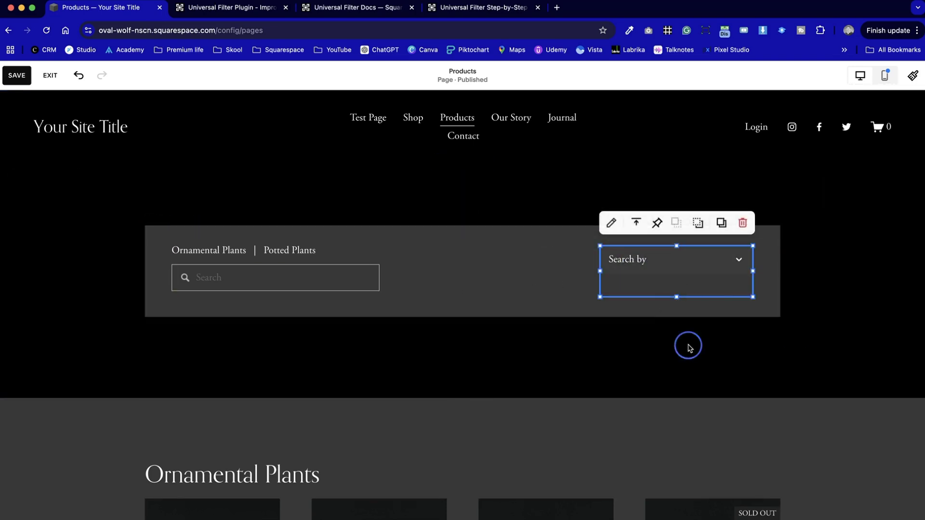
click(679, 273)
click(636, 223)
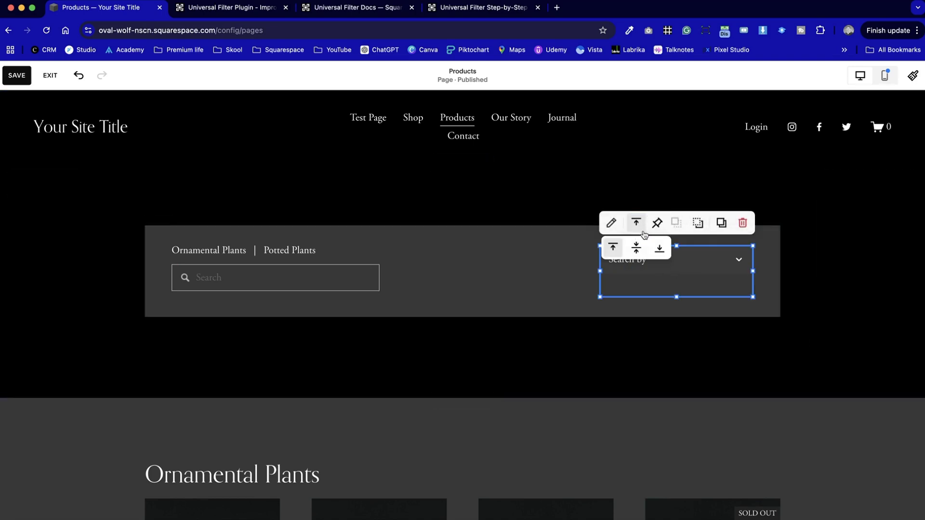
click(915, 347)
Set the filter section's height to S.
scroll(918, 347, down, 2)
scroll(918, 347, up, 2)
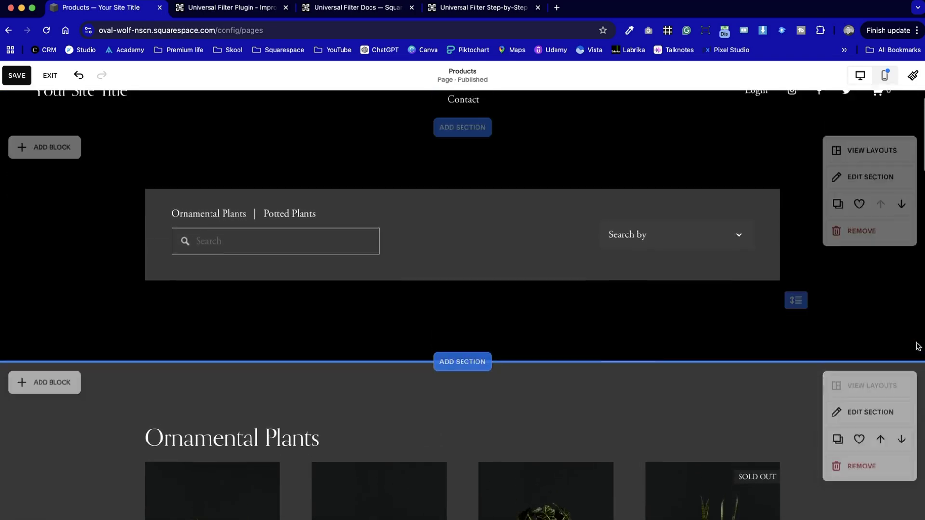
click(882, 218)
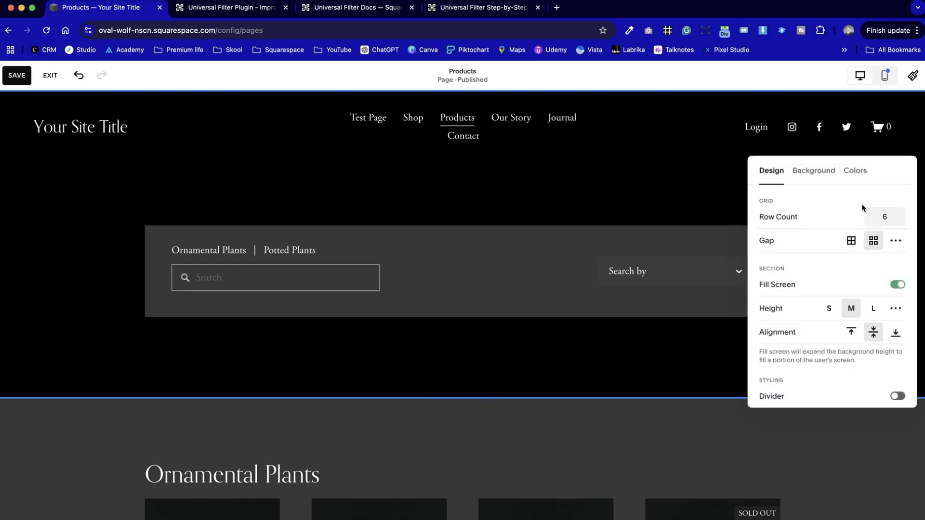
click(860, 177)
click(768, 176)
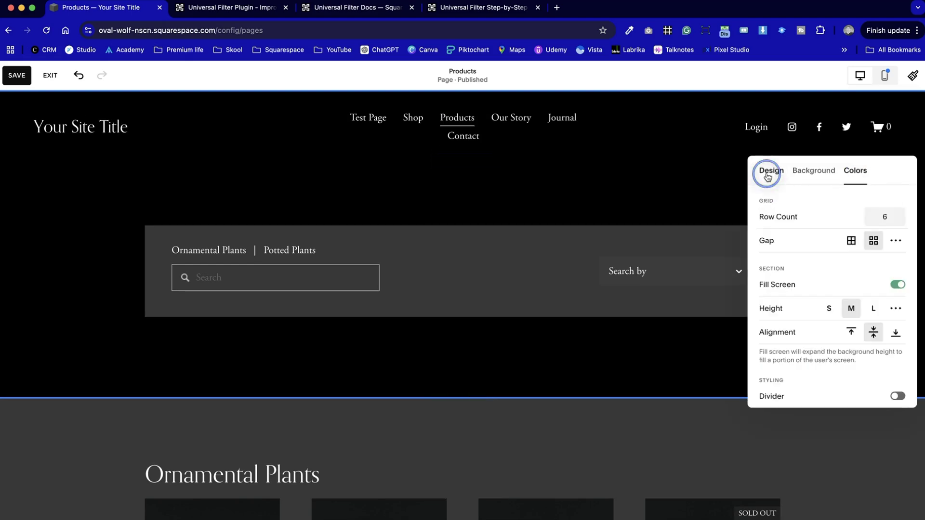
click(830, 308)
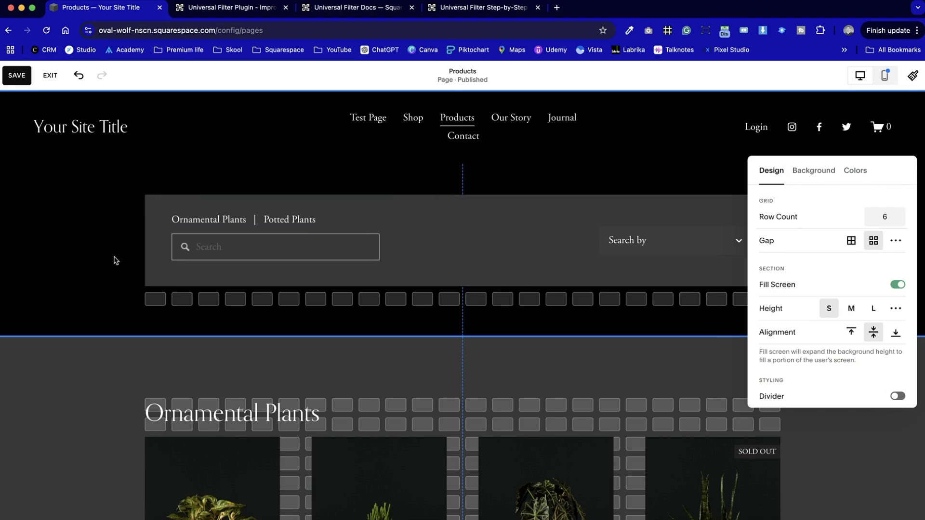
click(89, 263)
drag(96, 239, 579, 266)
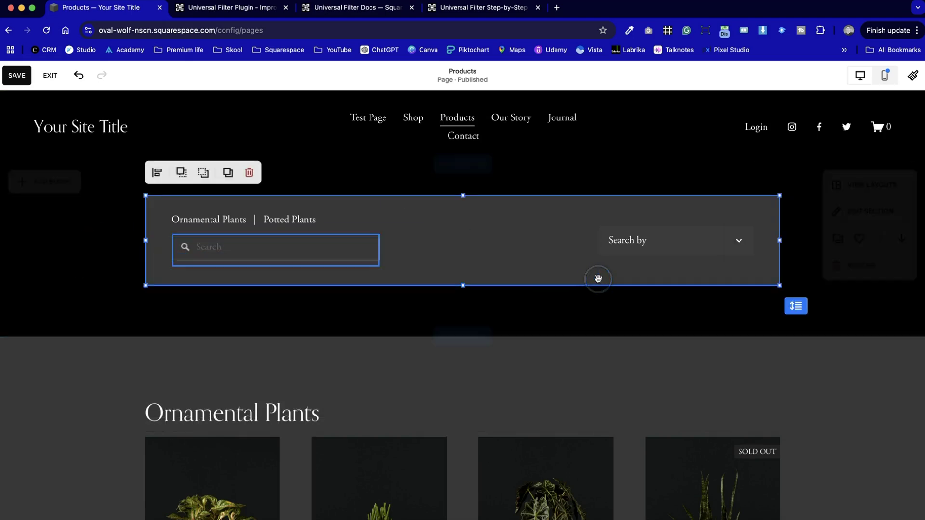
click(665, 294)
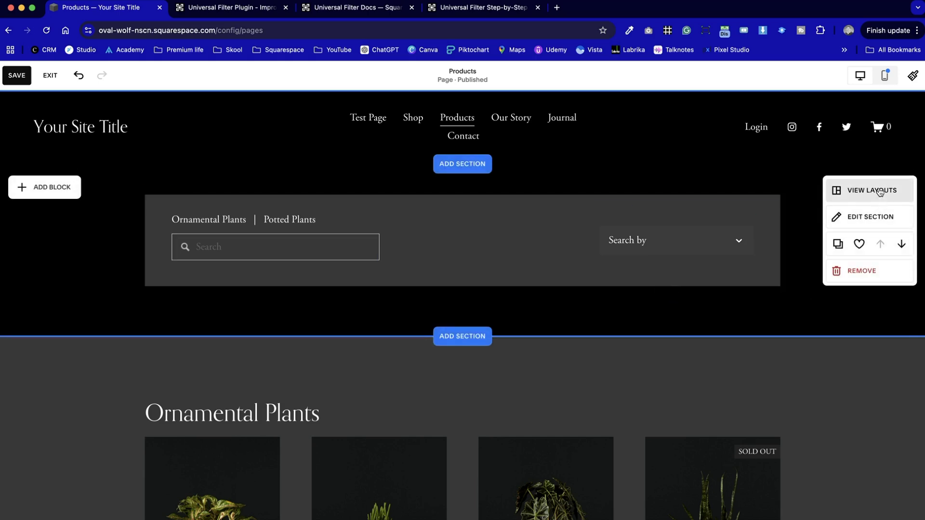
Reduce the filter section's custom height to 1 and turn off its Fill Screen option.
click(880, 216)
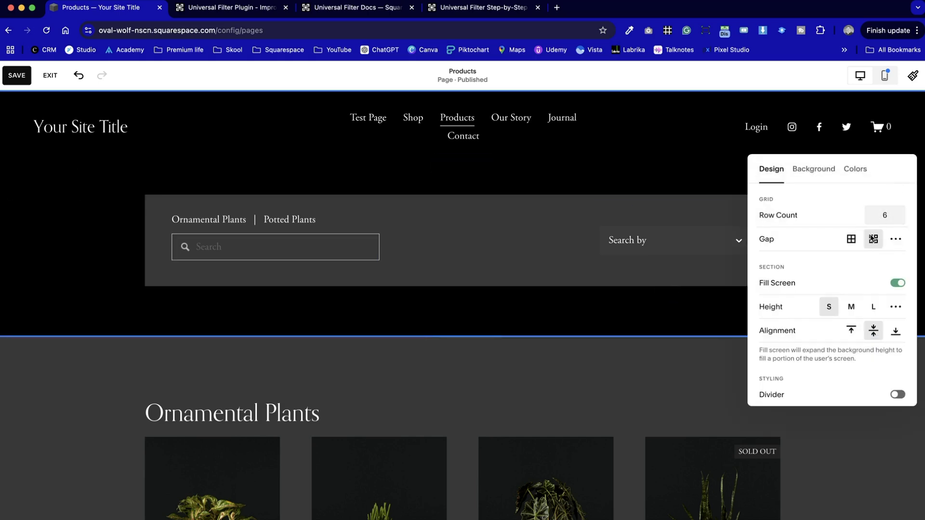
click(896, 307)
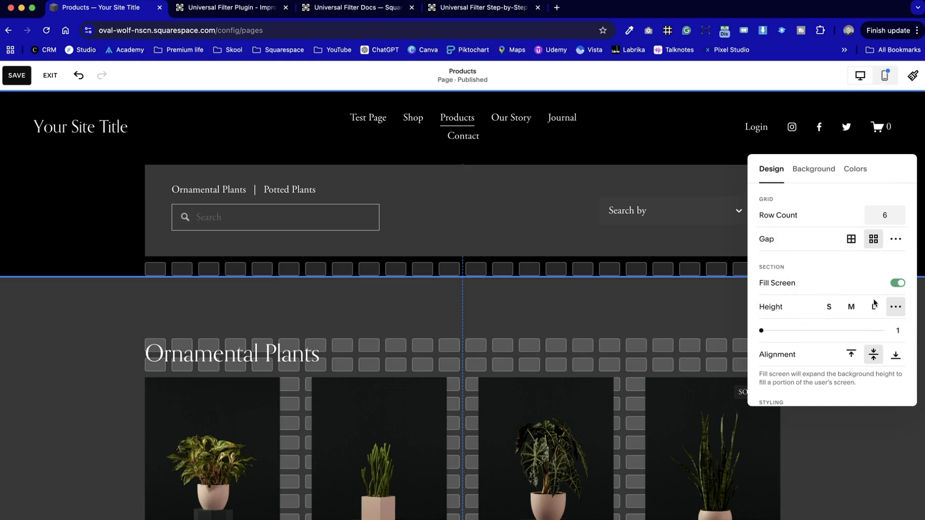
click(897, 283)
click(97, 212)
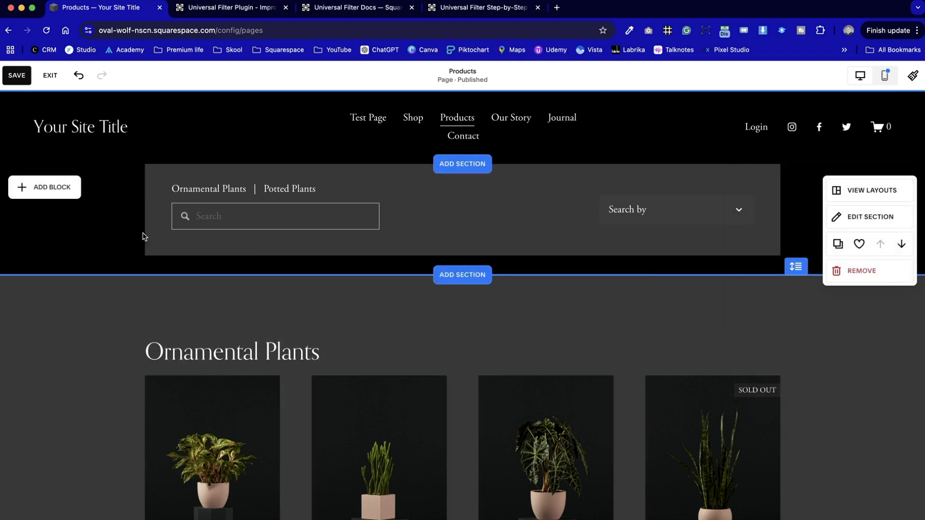
Move the shape and all filter blocks together one row down so the shape meets the section's lower edge.
drag(164, 266, 704, 182)
drag(512, 198, 514, 218)
click(83, 223)
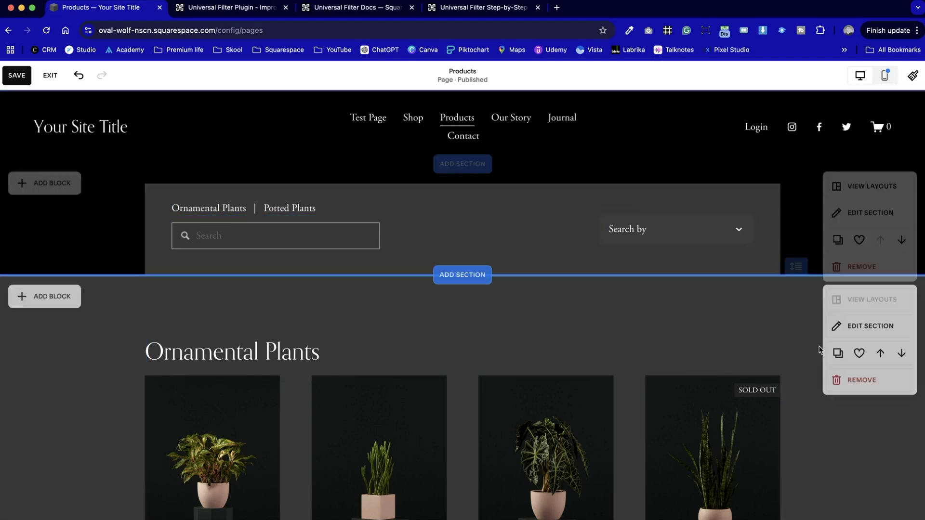
Save the Products page, leave editing mode and open the full-page preview.
click(17, 76)
click(50, 75)
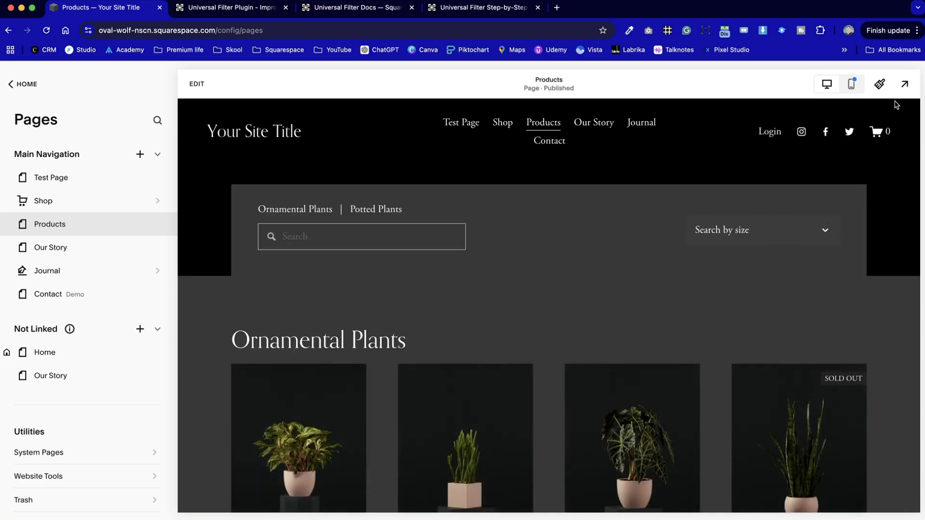
click(904, 84)
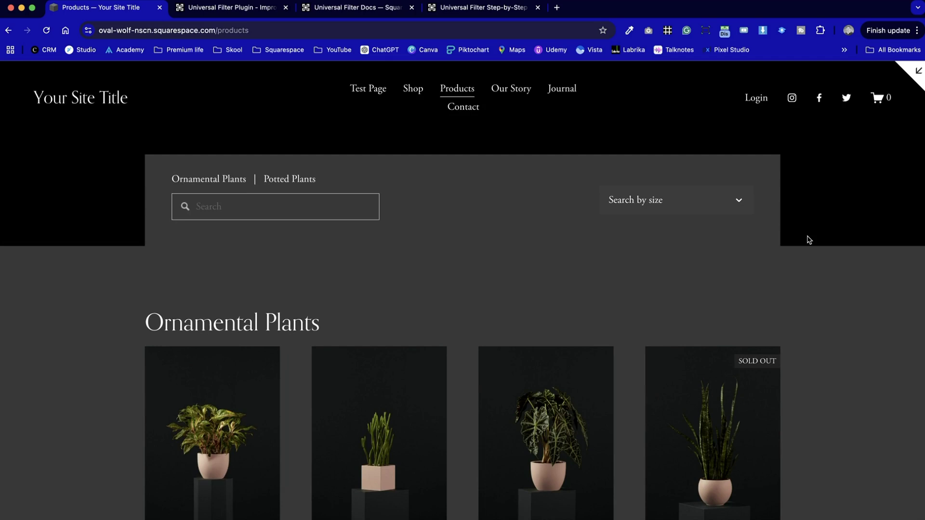
Test the "Search by size" dropdown with Medium, and return to the full-page preview of the Products page.
click(727, 190)
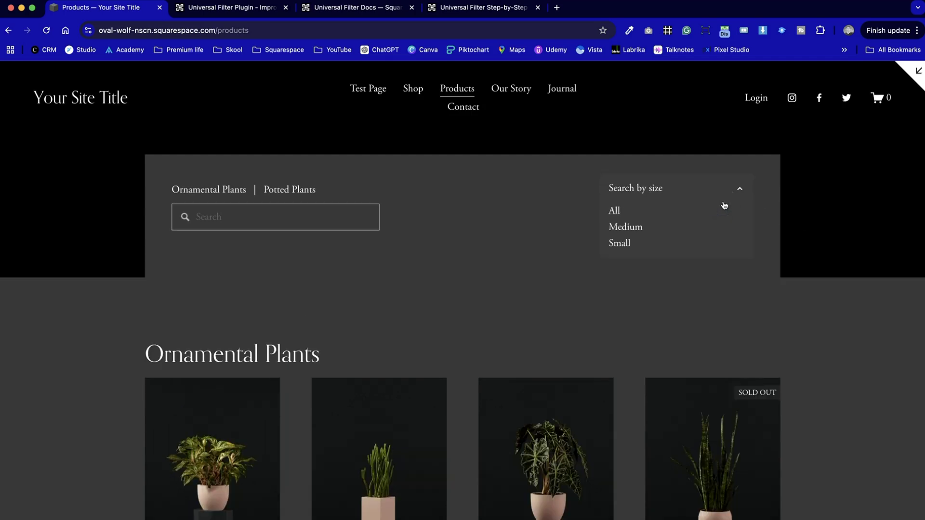
click(622, 228)
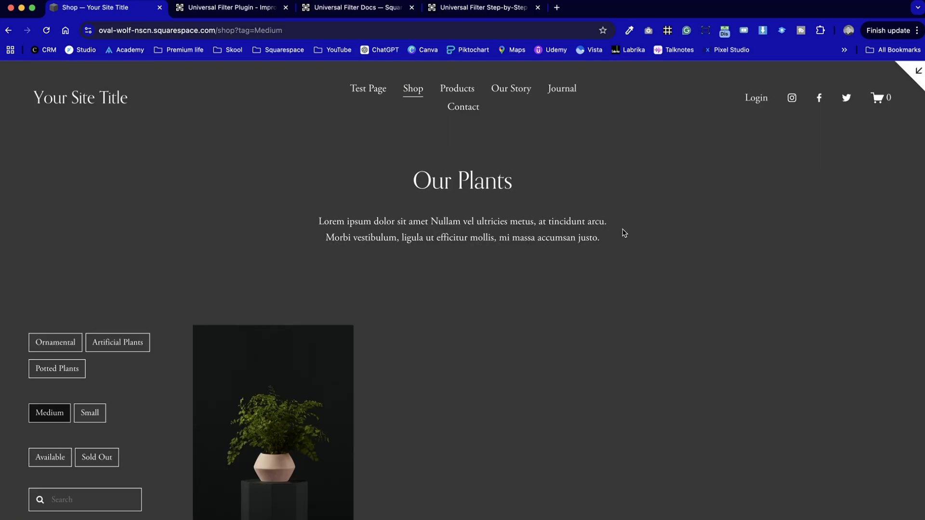
click(16, 31)
click(9, 31)
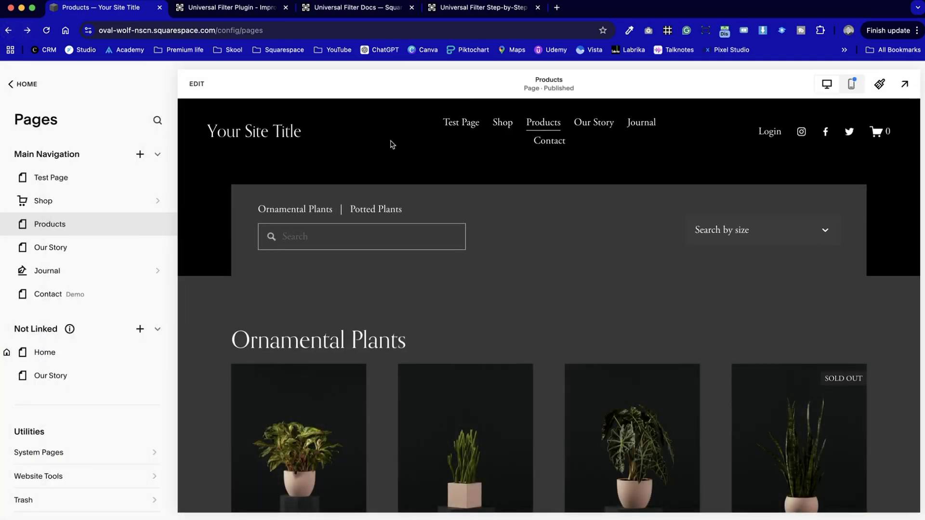
click(904, 84)
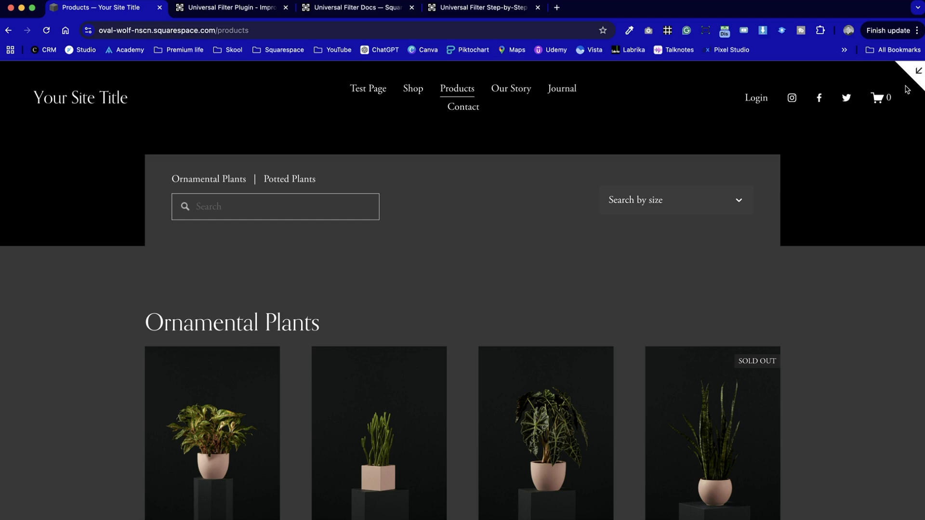
Search the Products page for "lily" and open the Lily product from the suggestions.
click(293, 203)
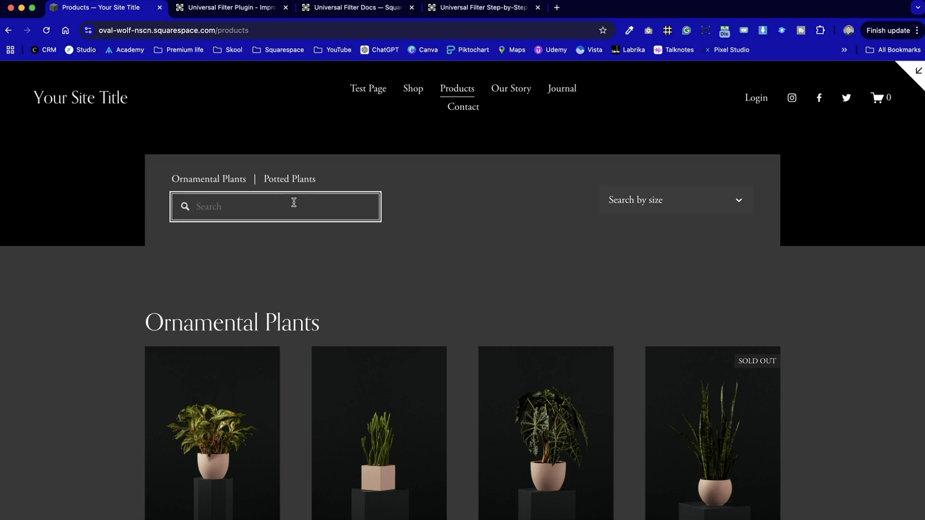
text(lily)
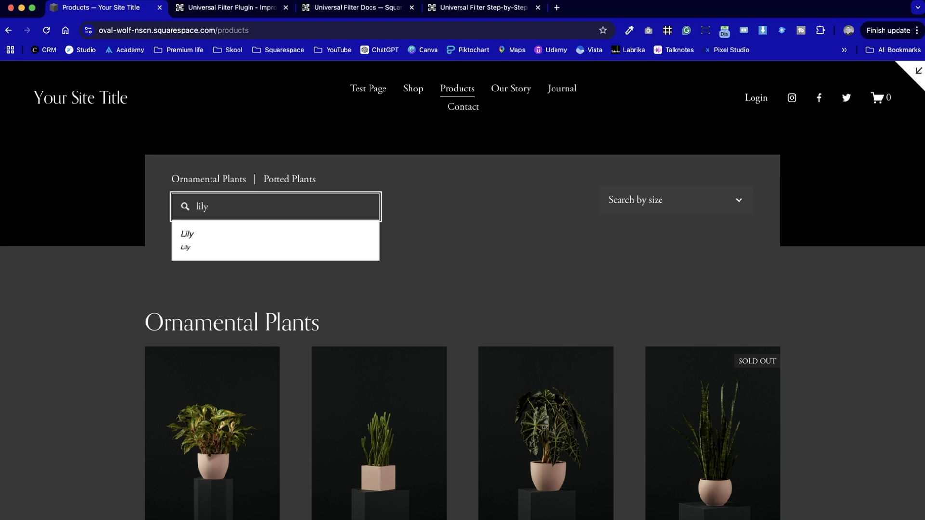
click(190, 245)
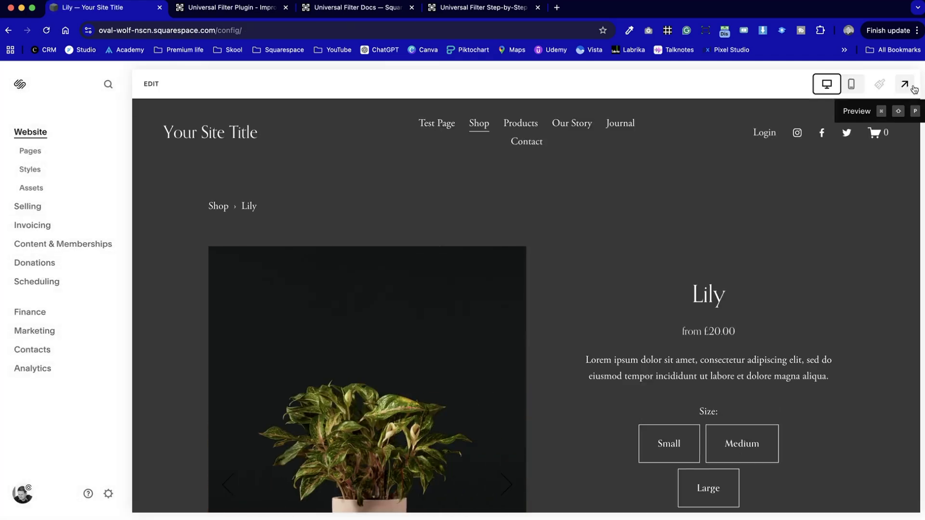
Open the Lily product in full-page preview, go to its parent Shop page and look through the product grid.
click(905, 84)
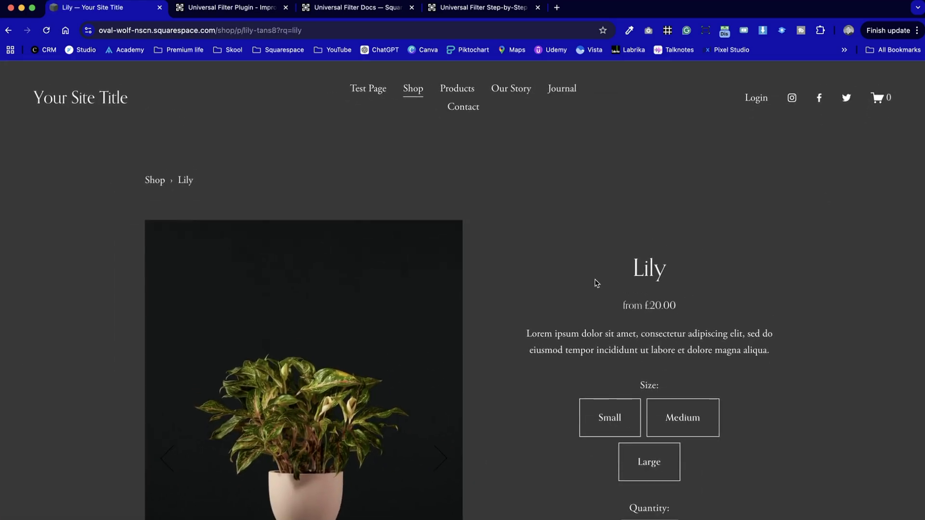
click(152, 179)
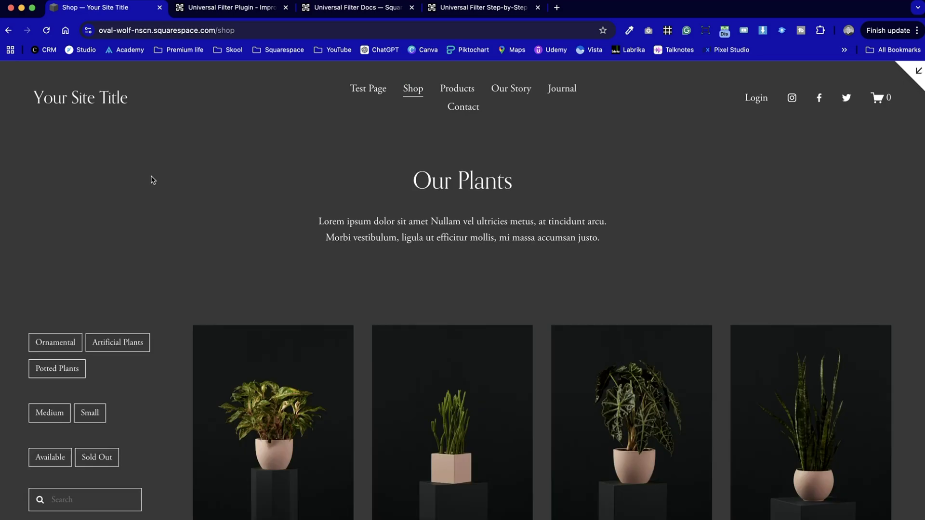
scroll(371, 314, down, 15)
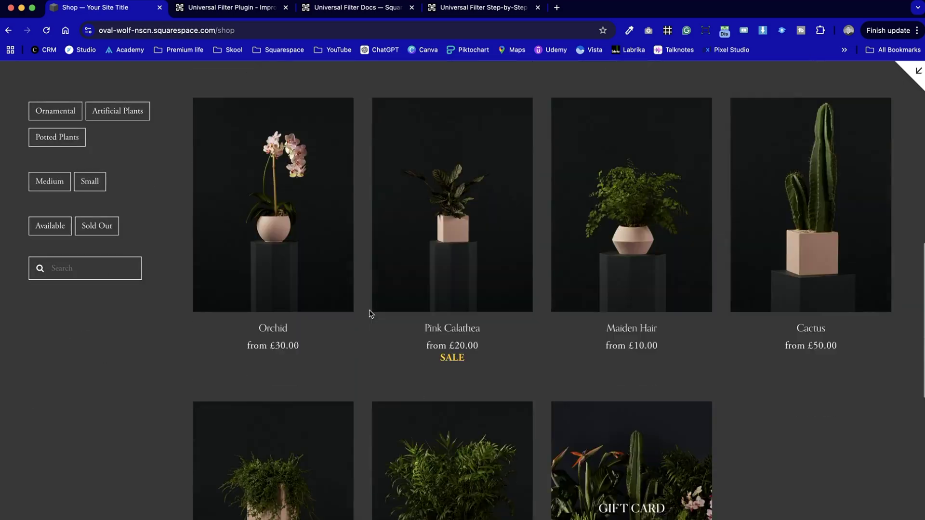
scroll(371, 315, up, 13)
scroll(371, 314, up, 2)
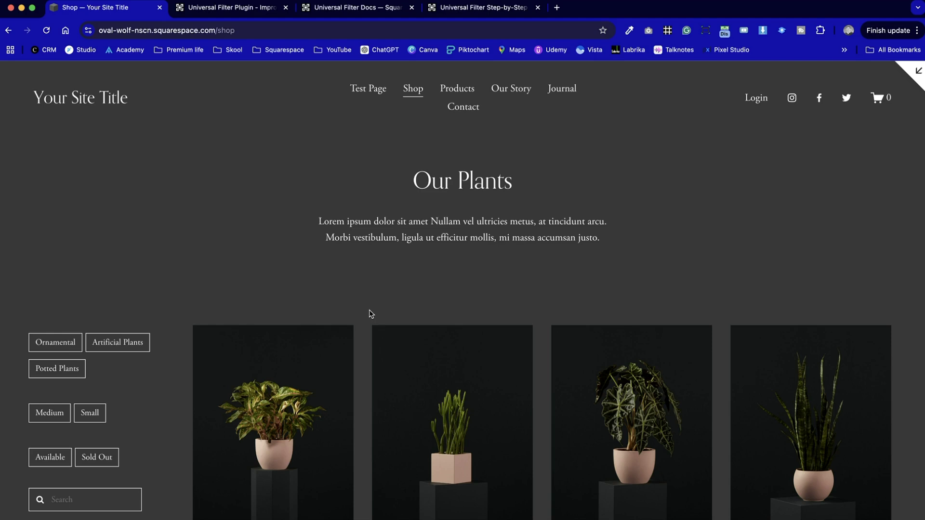
Examine how the Shop page's filter and search sidebar behaves alongside the product grid down to the Gift Card item.
scroll(371, 314, down, 3)
click(124, 200)
click(121, 197)
scroll(130, 157, up, 3)
scroll(133, 158, down, 18)
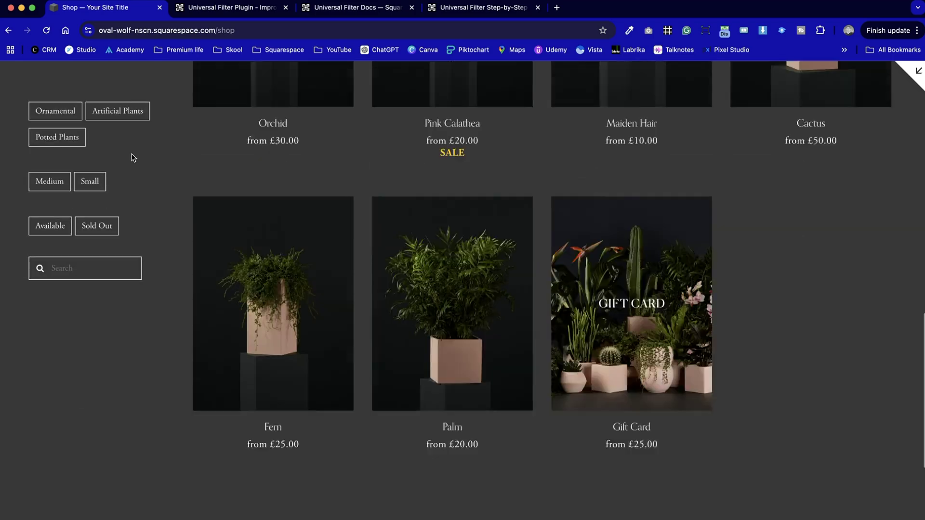
scroll(133, 157, up, 20)
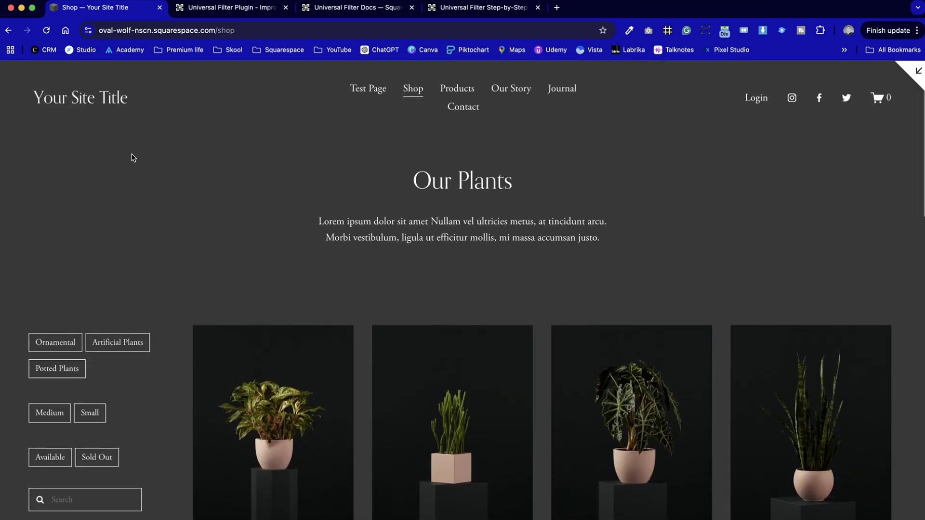